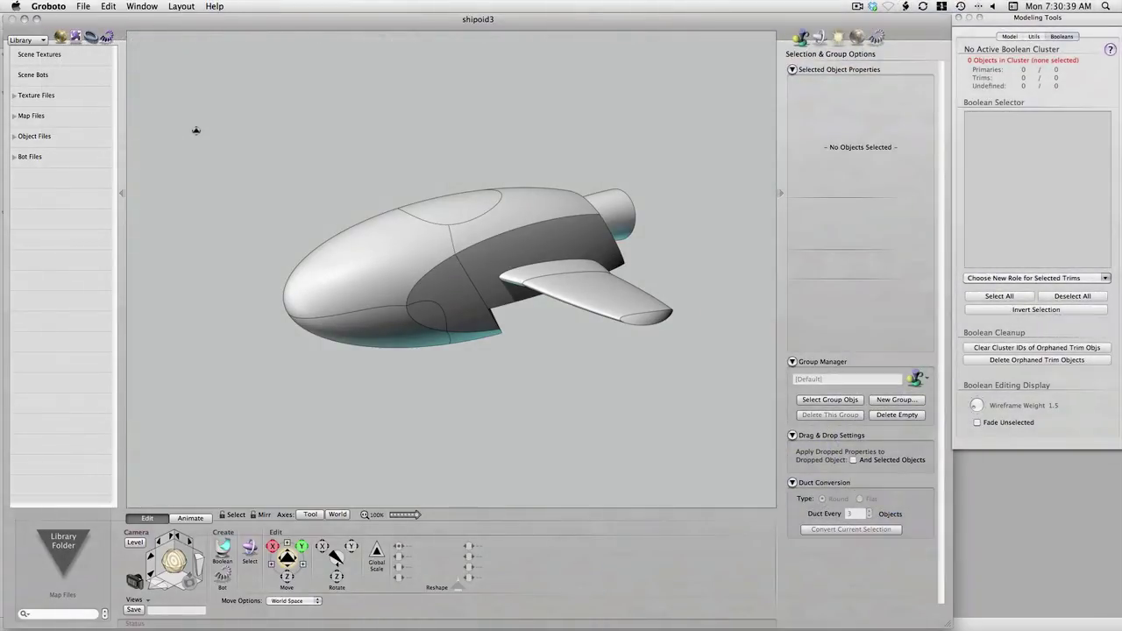
# Lock the scene lights to the camera.
pyautogui.rightClick(196, 131)
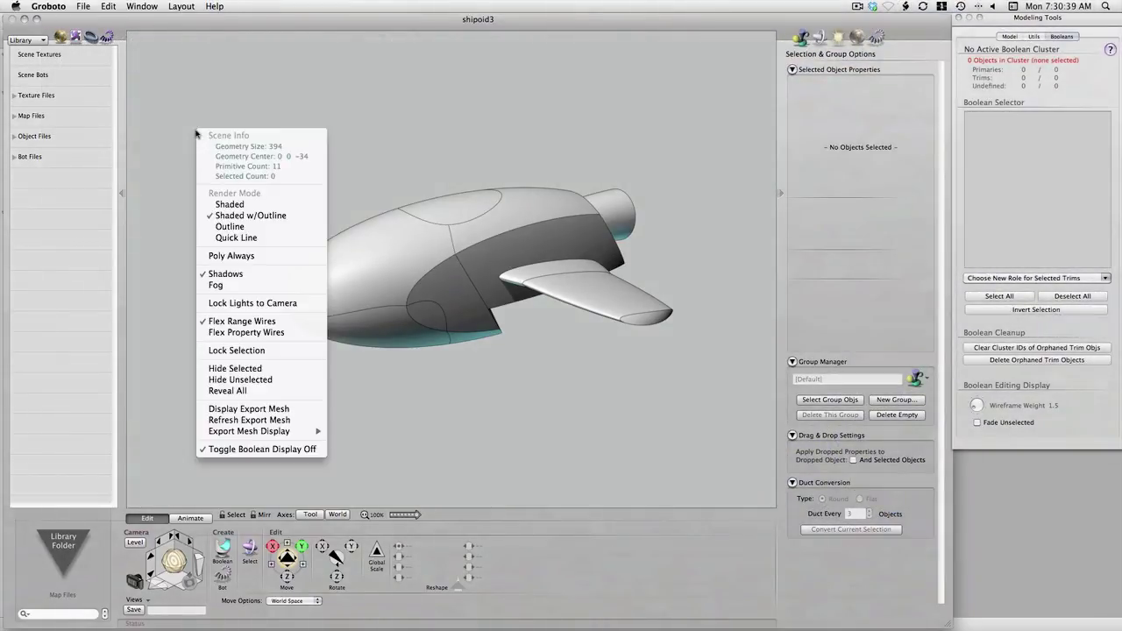
pyautogui.click(232, 303)
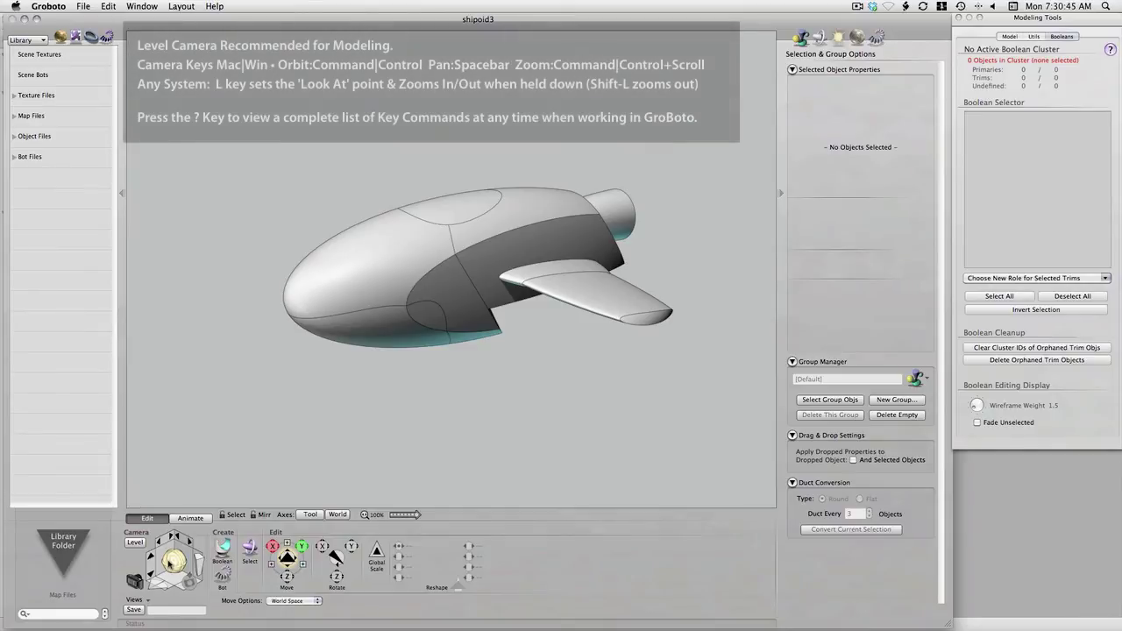
# Examine the ship from several angles and close up around the rear engine and the side of the fuselage.
pyautogui.moveTo(169, 564); pyautogui.dragTo(192, 556)
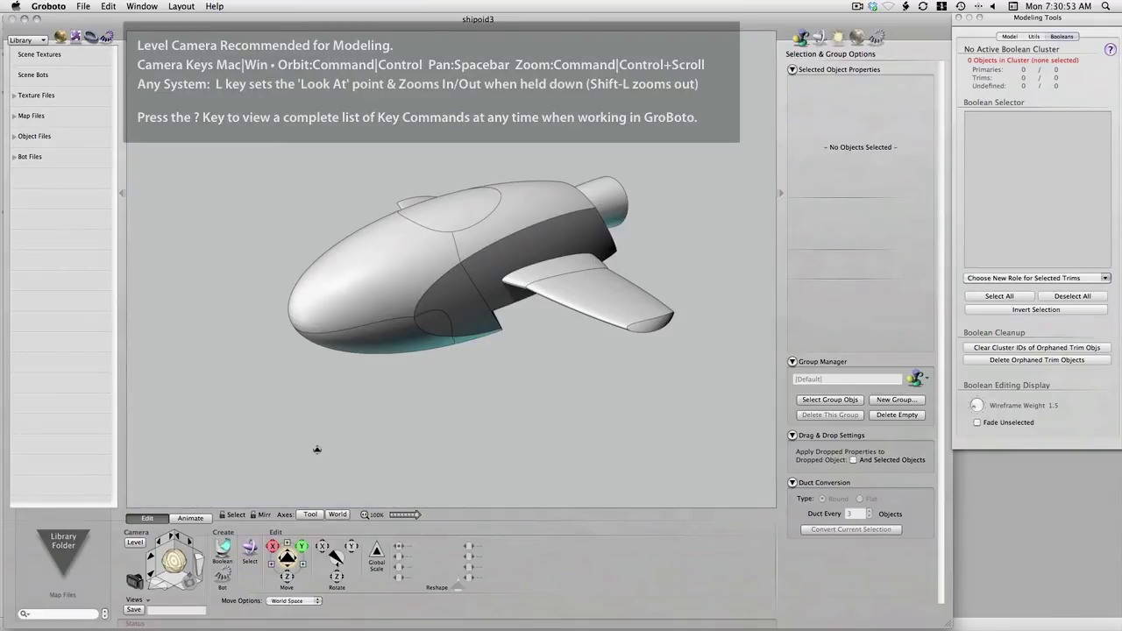
pyautogui.moveTo(317, 450)
pyautogui.keyDown('super'); pyautogui.mouseDown()
pyautogui.moveTo(306, 363)
pyautogui.moveTo(319, 447)
pyautogui.moveTo(308, 487)
pyautogui.moveTo(224, 433)
pyautogui.moveTo(347, 422)
pyautogui.moveTo(294, 437)
pyautogui.moveTo(377, 440)
pyautogui.moveTo(313, 434)
pyautogui.mouseUp(); pyautogui.keyUp('super')
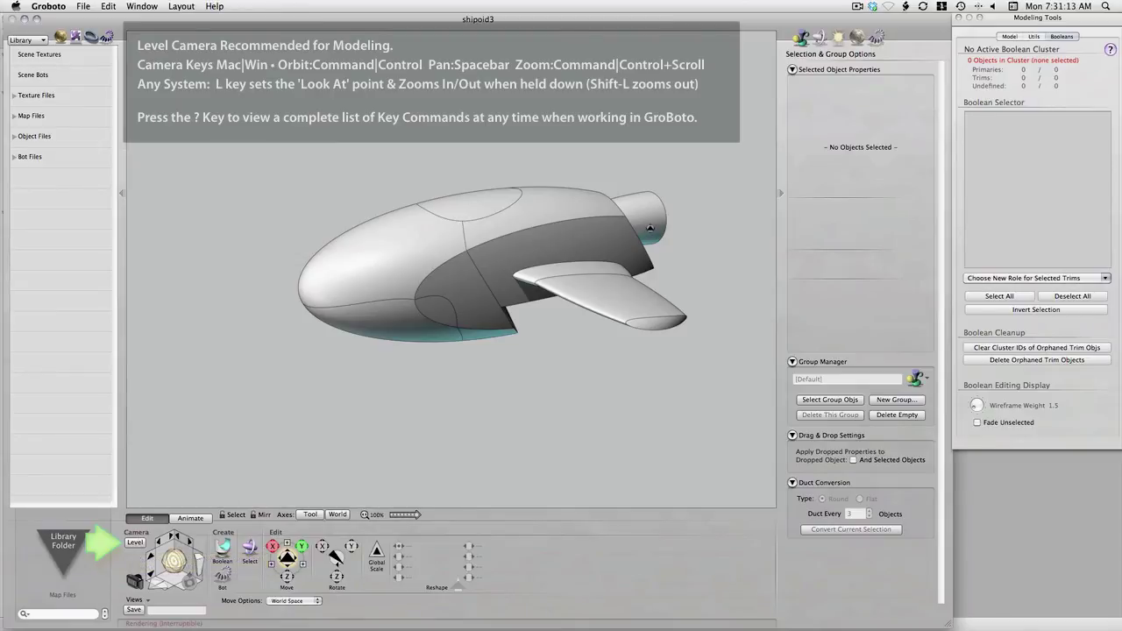
pyautogui.press('l')
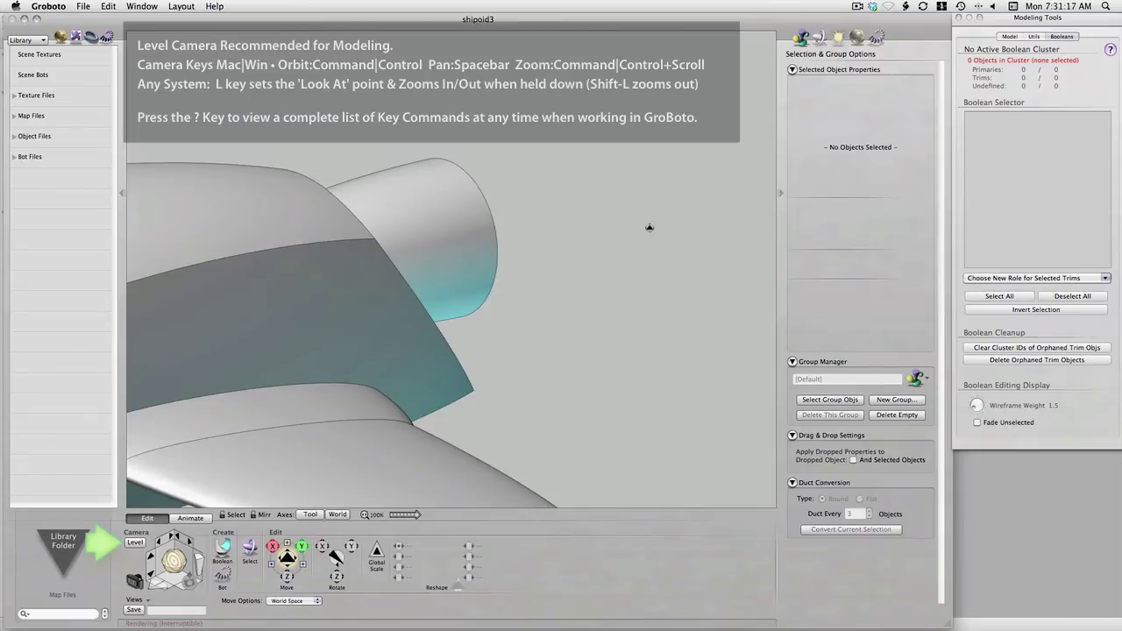
pyautogui.press('l')
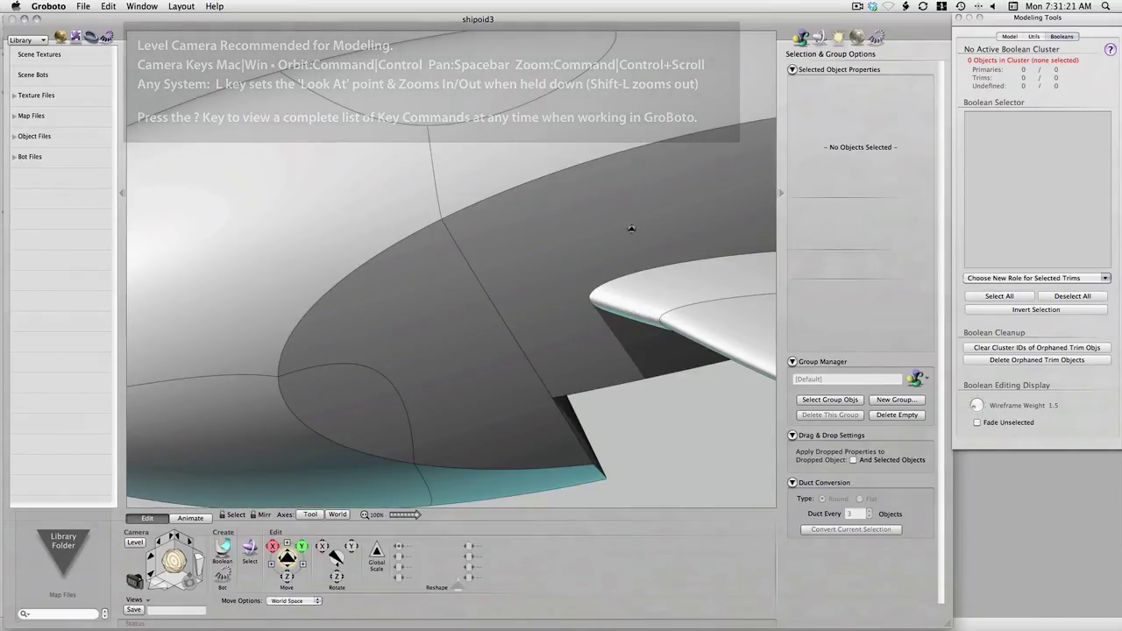
pyautogui.press('l')
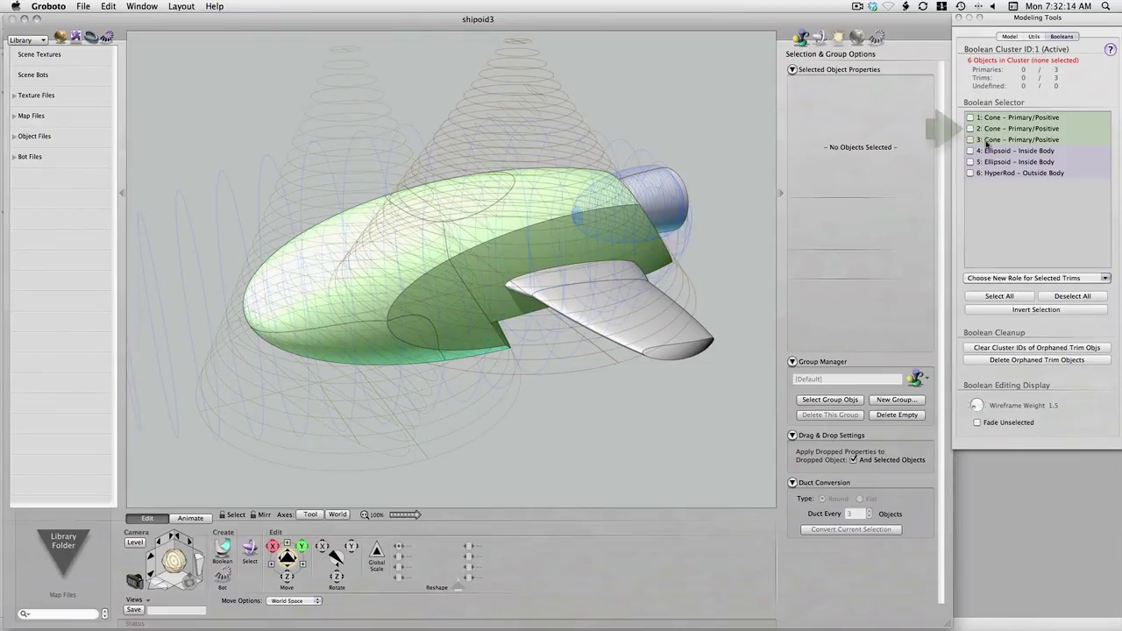
# Select all three primary cones of the body's Boolean cluster, and deselect cones 3 and 1 so only cone 2 remains.
pyautogui.click(986, 142)
pyautogui.click(985, 128)
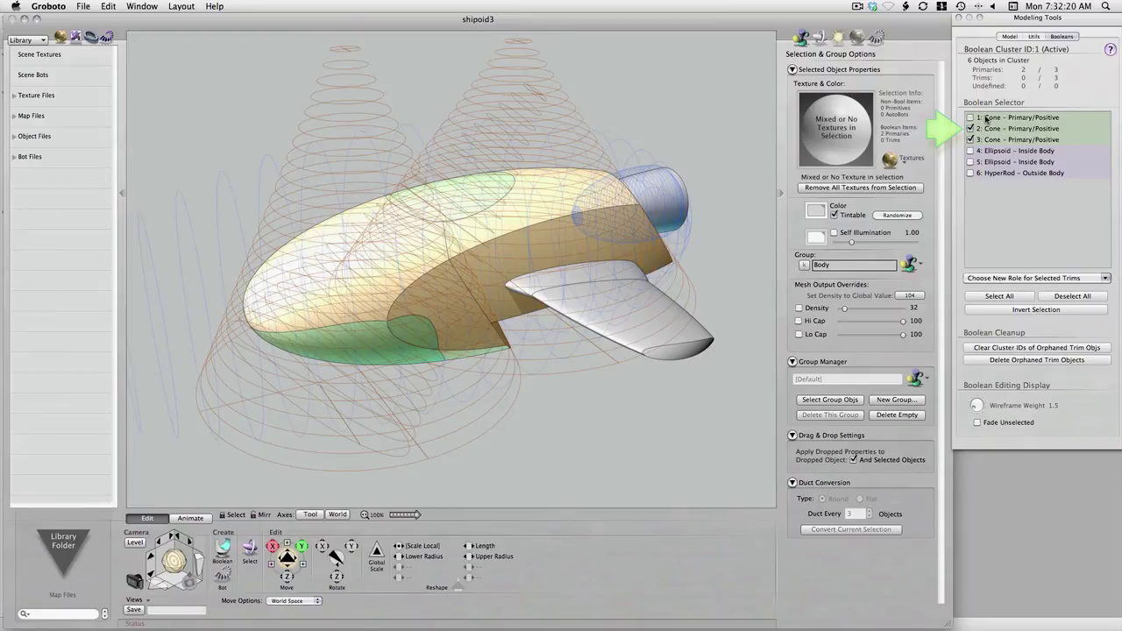
pyautogui.click(986, 117)
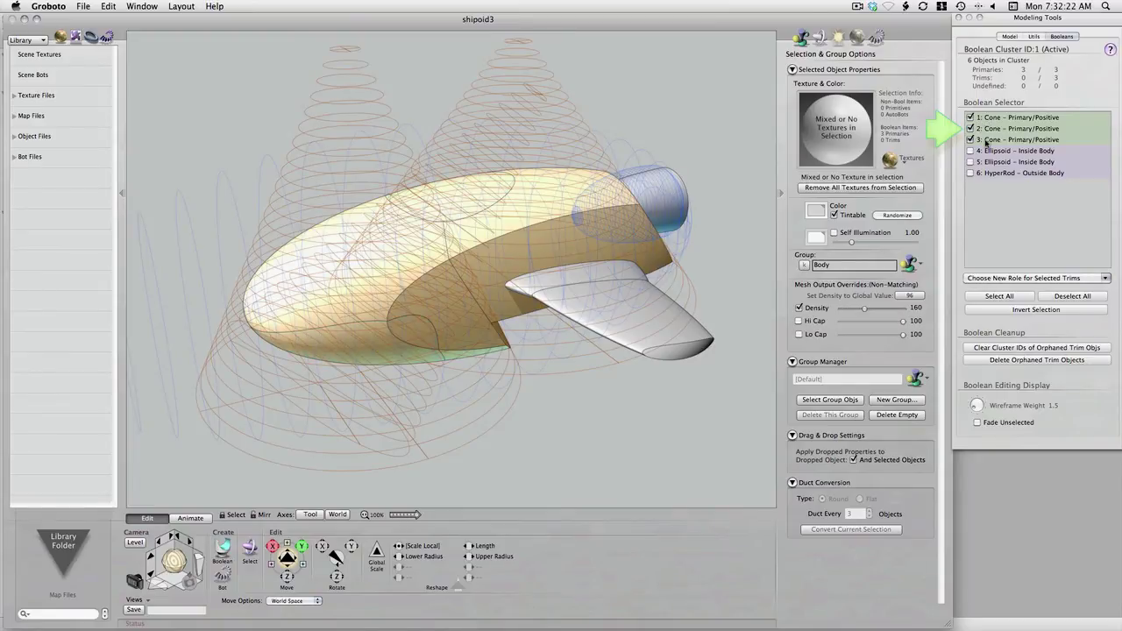
pyautogui.click(985, 140)
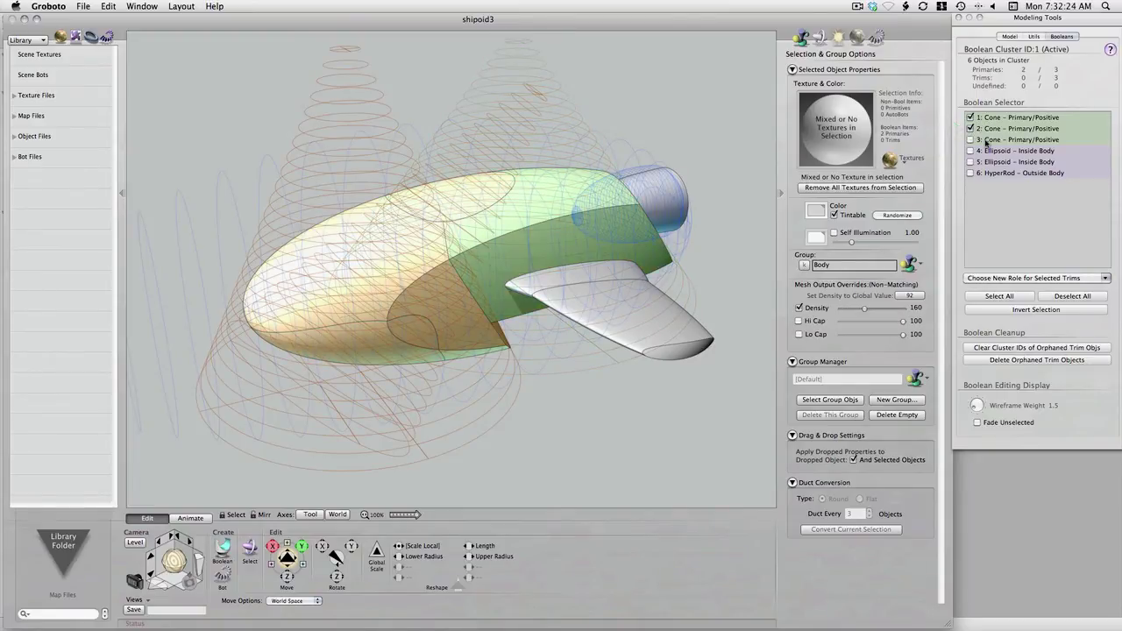
pyautogui.click(986, 118)
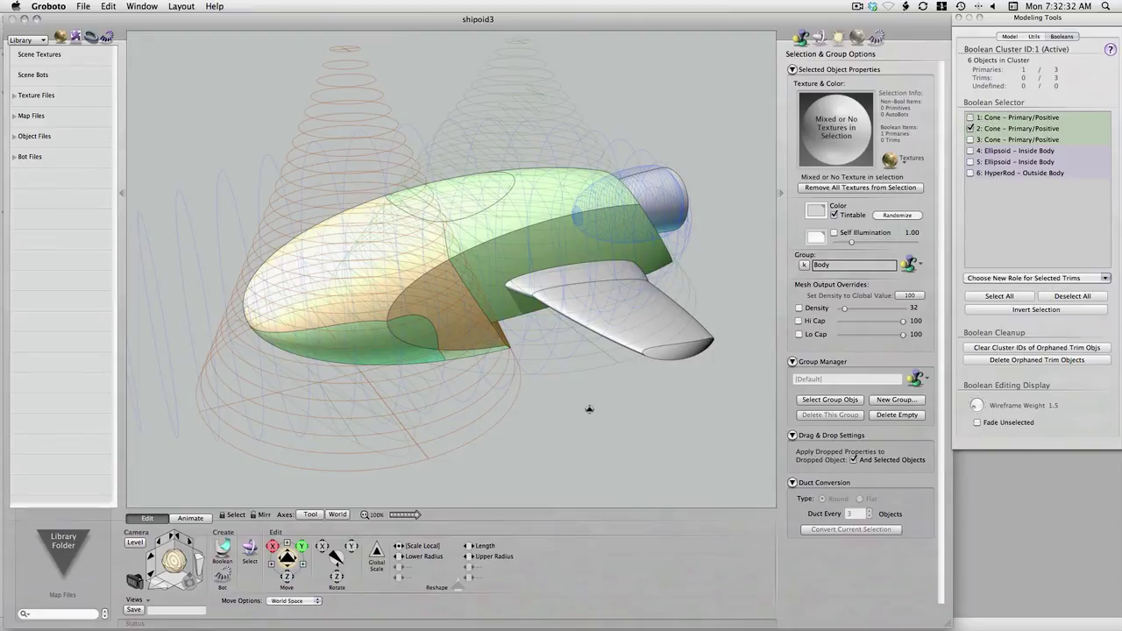
# Add cones 3 and 1 to the selection and enlarge the Upper Radius of all three primary cones.
pyautogui.moveTo(588, 411); pyautogui.dragTo(559, 371, button='middle')
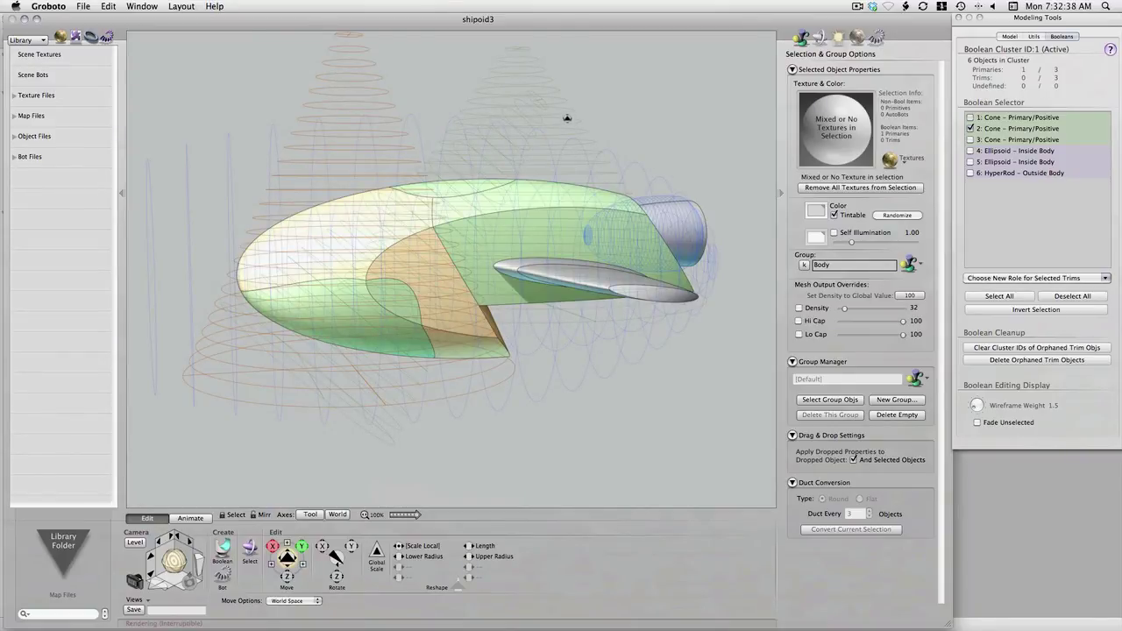
pyautogui.keyDown('shift'); pyautogui.click(567, 117); pyautogui.keyUp('shift')
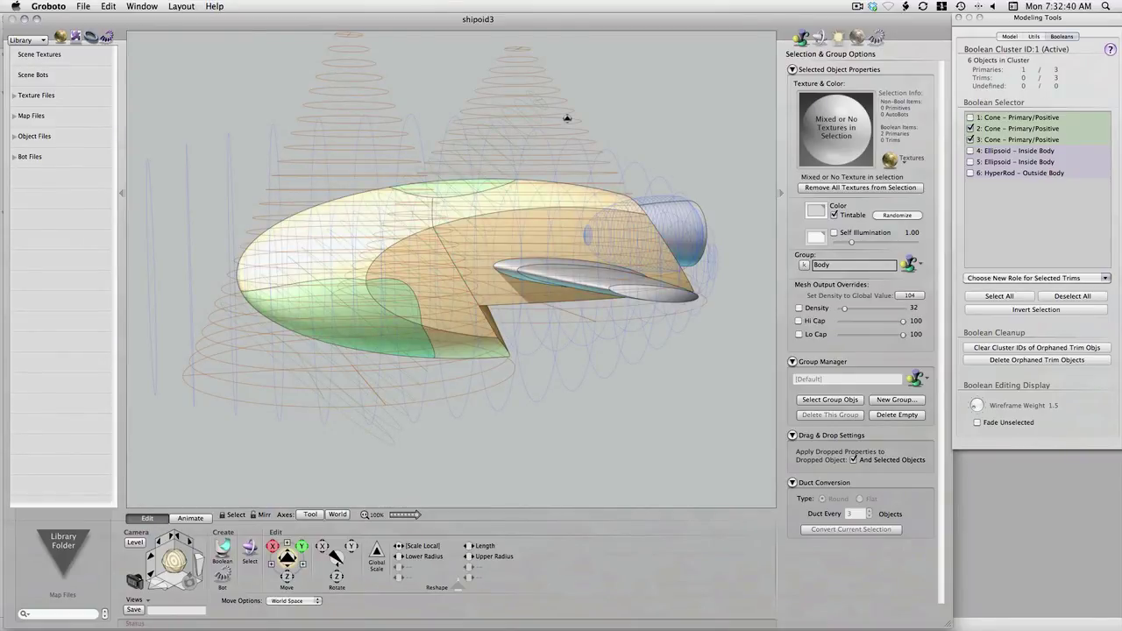
pyautogui.moveTo(503, 464); pyautogui.dragTo(479, 448)
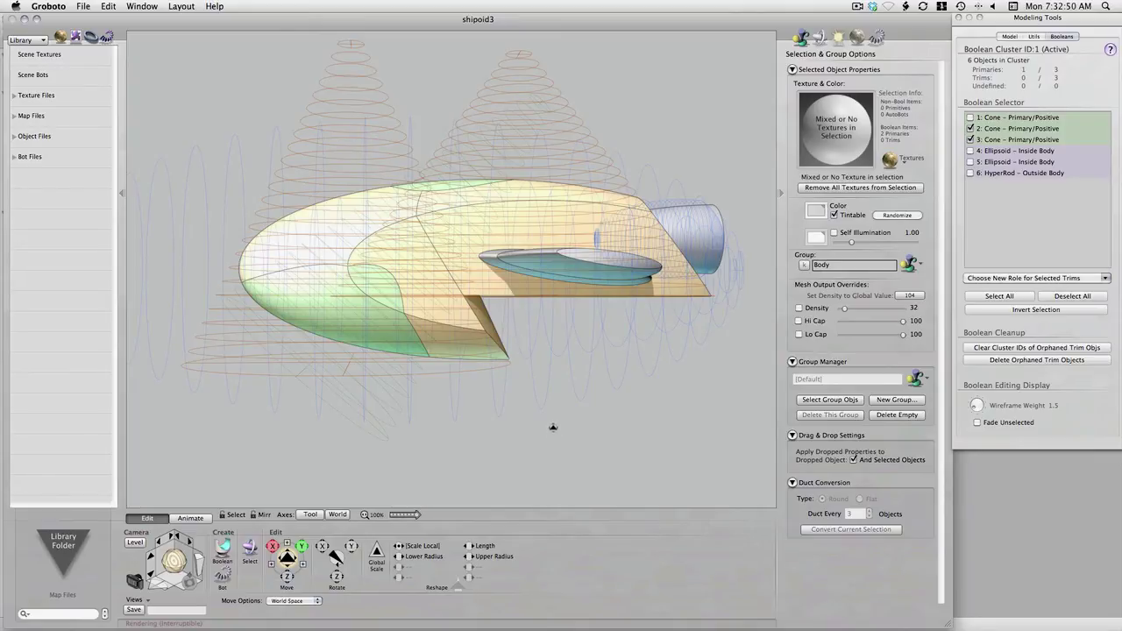
pyautogui.moveTo(549, 412); pyautogui.dragTo(592, 469)
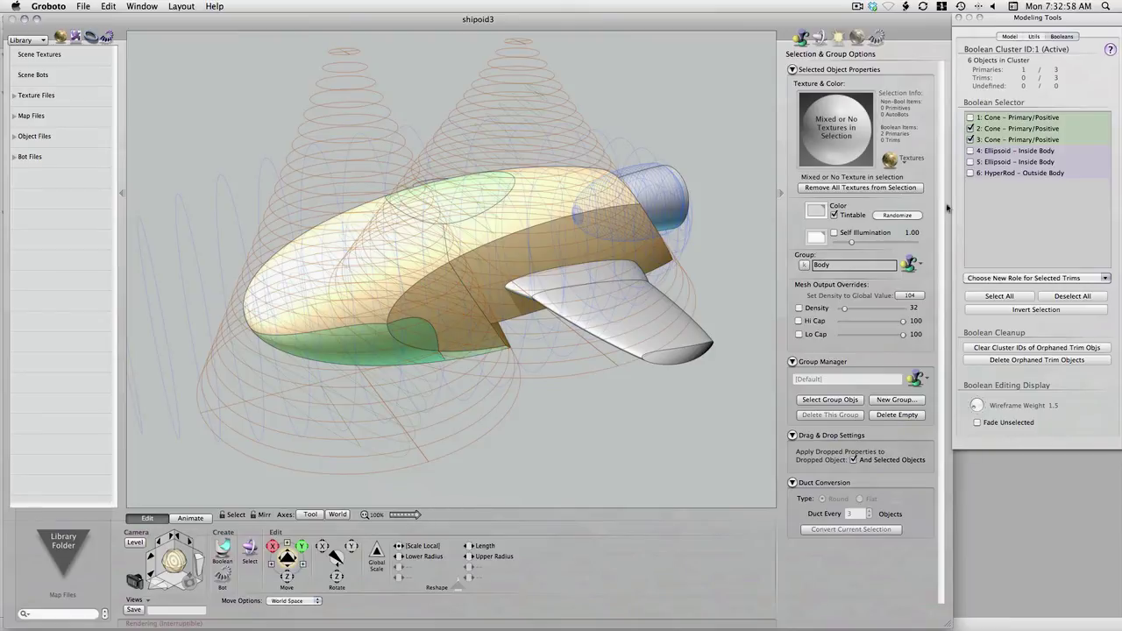
pyautogui.click(1022, 118)
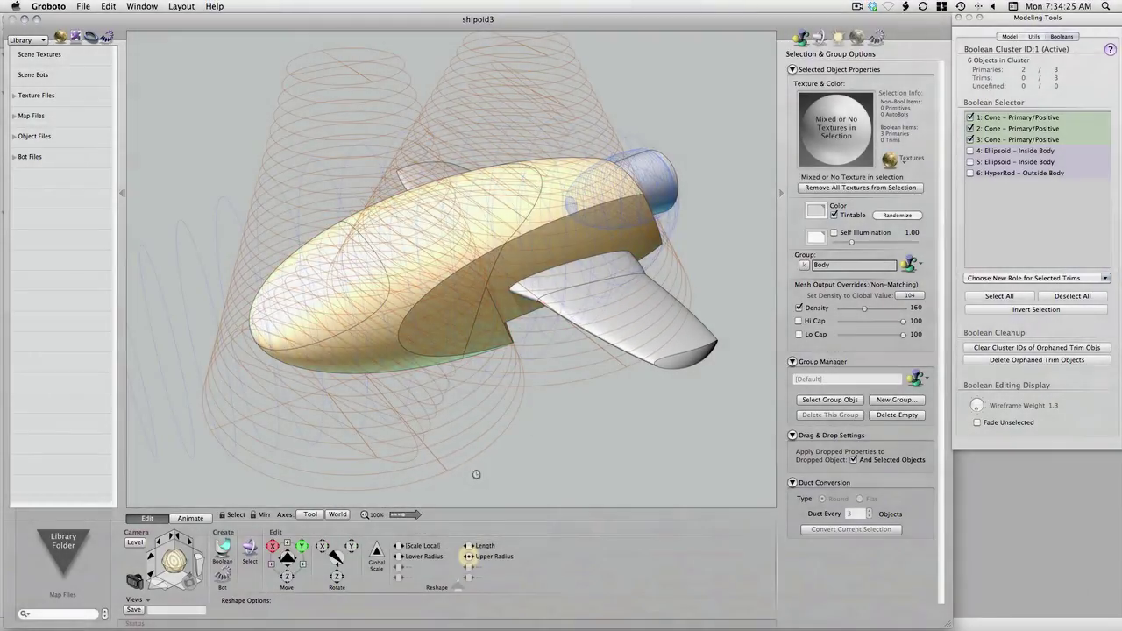
pyautogui.click(468, 455)
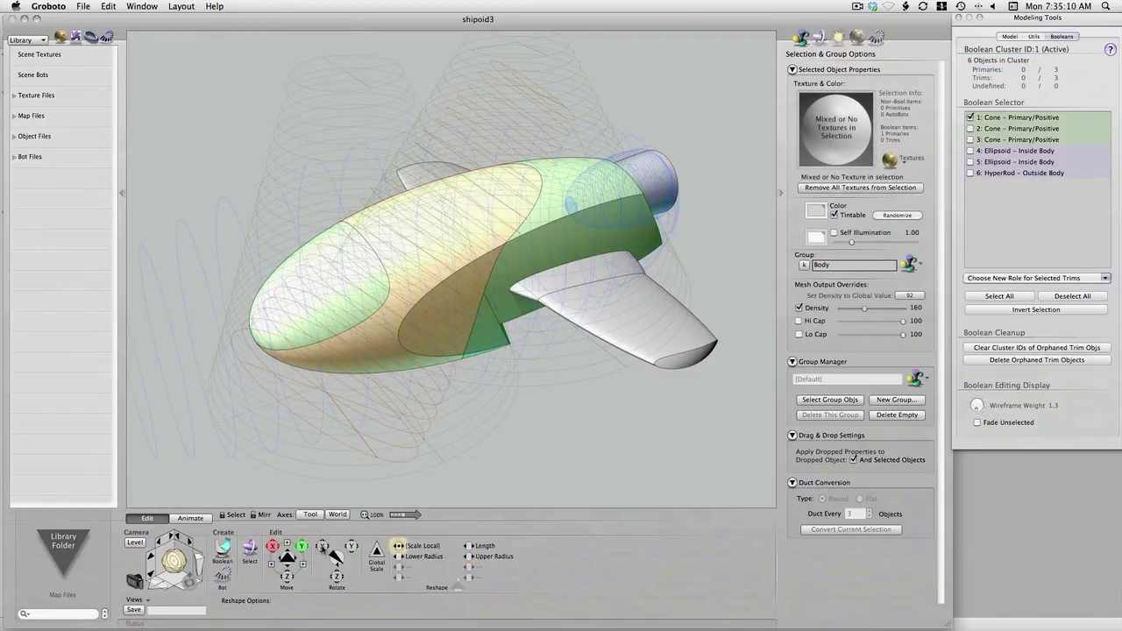
# Rotate cone 1 about the world X axis and shift it along Y and Z to reposition its seam lines on the nose and canopy.
pyautogui.click(336, 555)
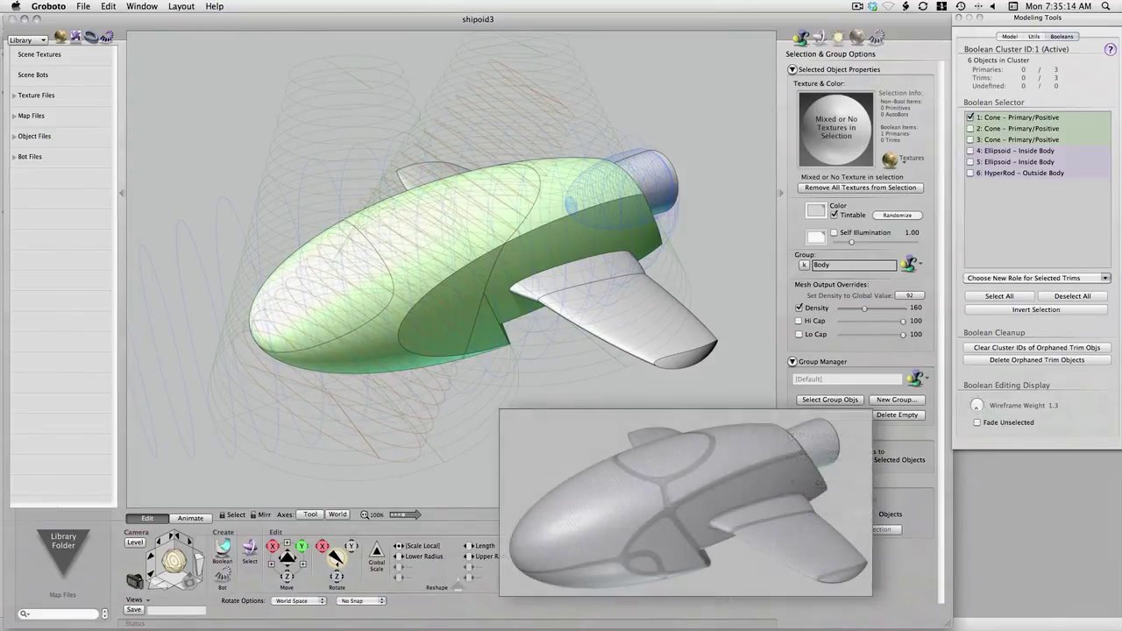
pyautogui.moveTo(336, 558); pyautogui.dragTo(337, 558)
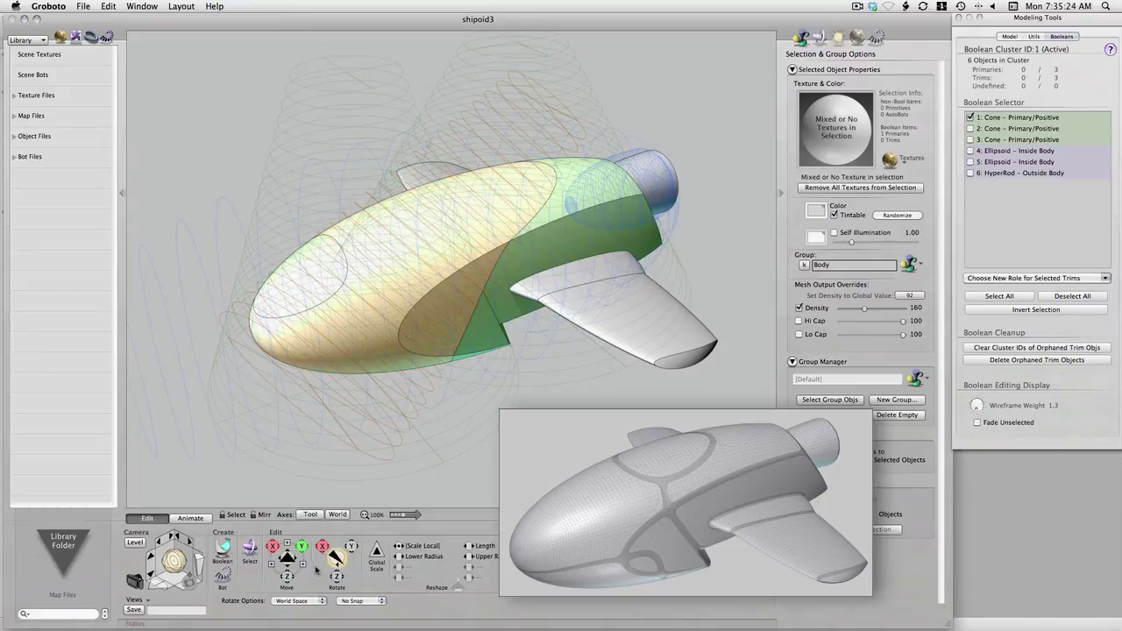
pyautogui.click(303, 566)
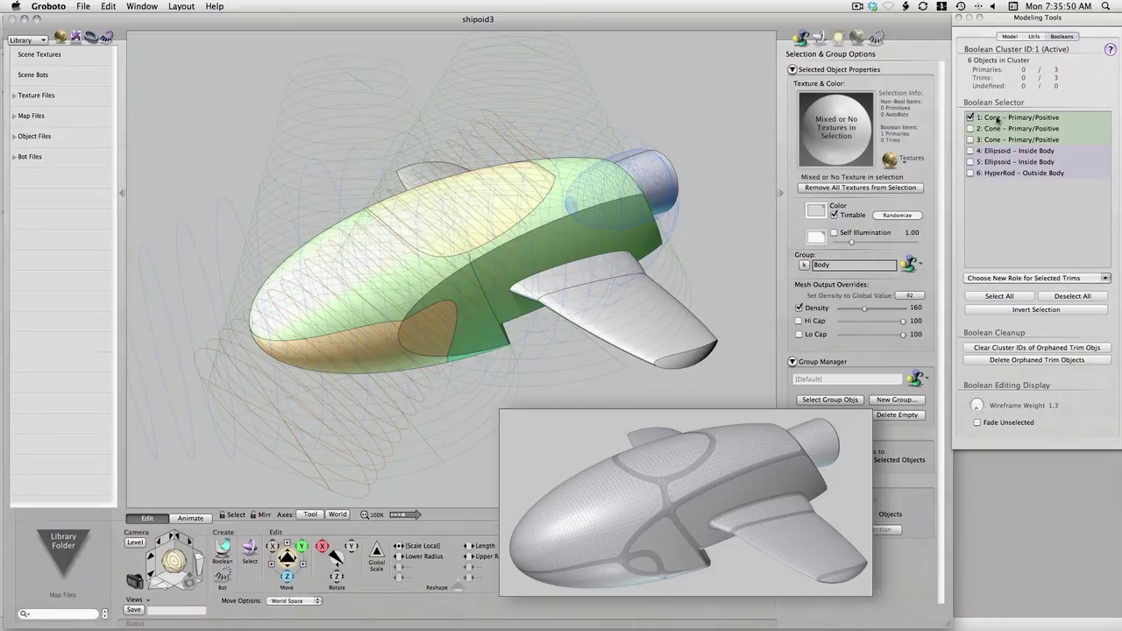
# Add cones 2 and 3 to the selection and adjust the Lower Radius of all three primary cones.
pyautogui.click(996, 130)
pyautogui.click(996, 141)
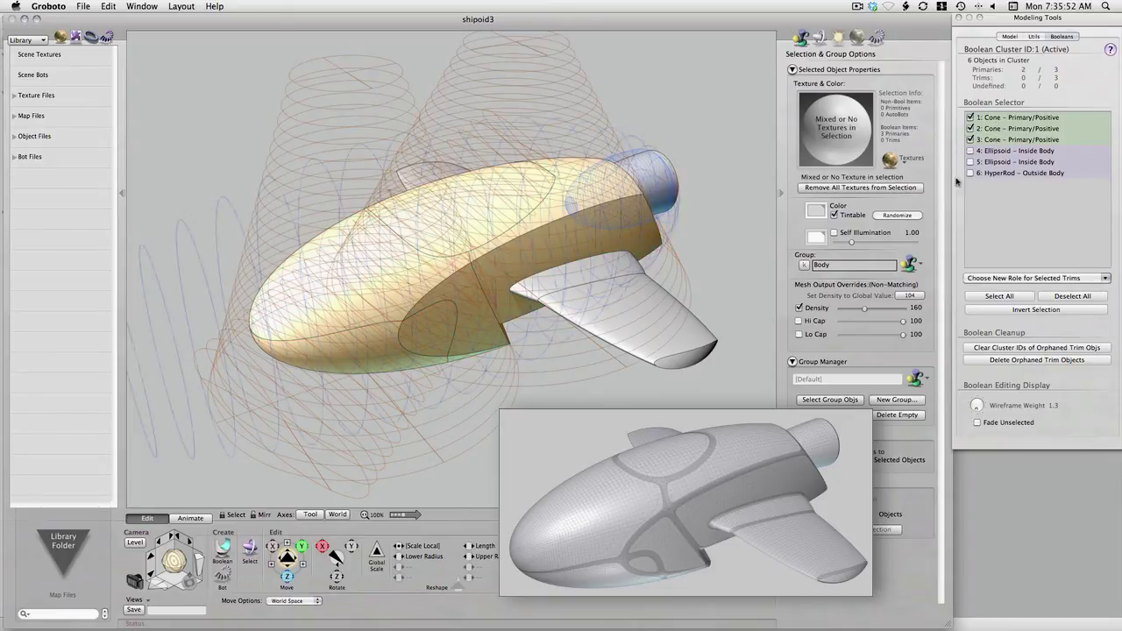
pyautogui.click(425, 559)
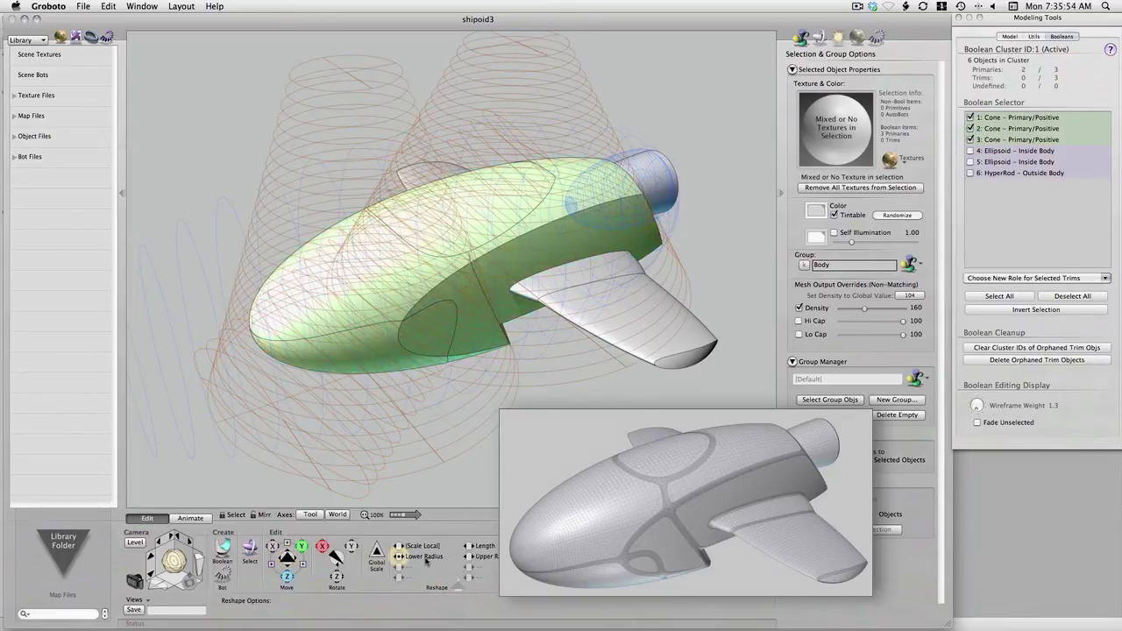
pyautogui.moveTo(399, 557); pyautogui.dragTo(2, 541)
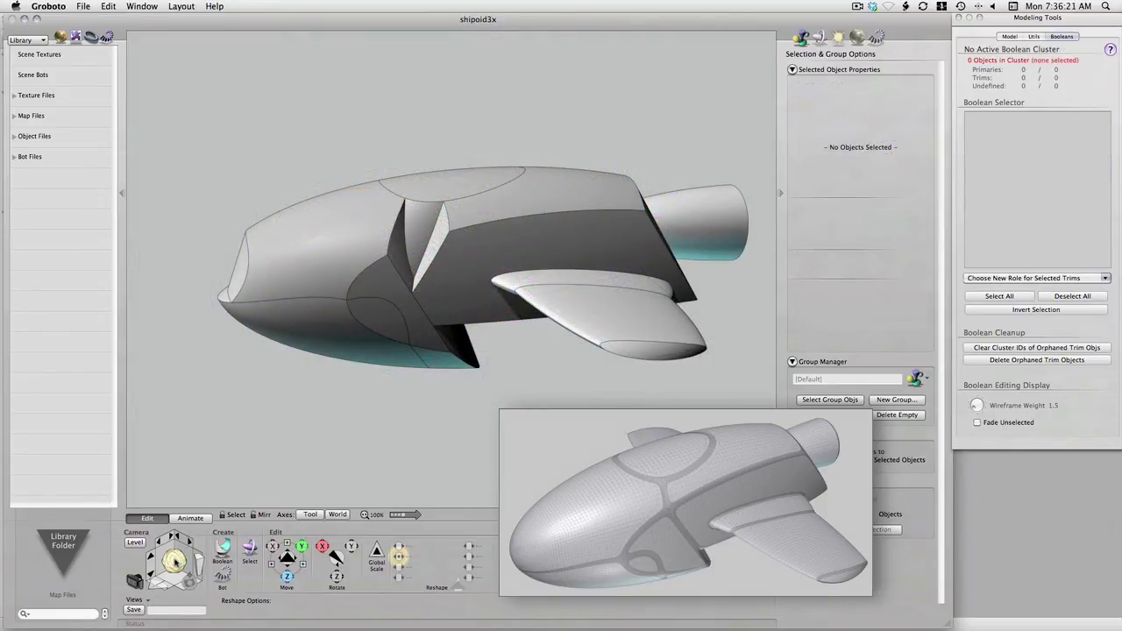
# Lock the lights to the camera in the shipoid3x scene and inspect the cut body from different angles.
pyautogui.moveTo(173, 561); pyautogui.dragTo(172, 561)
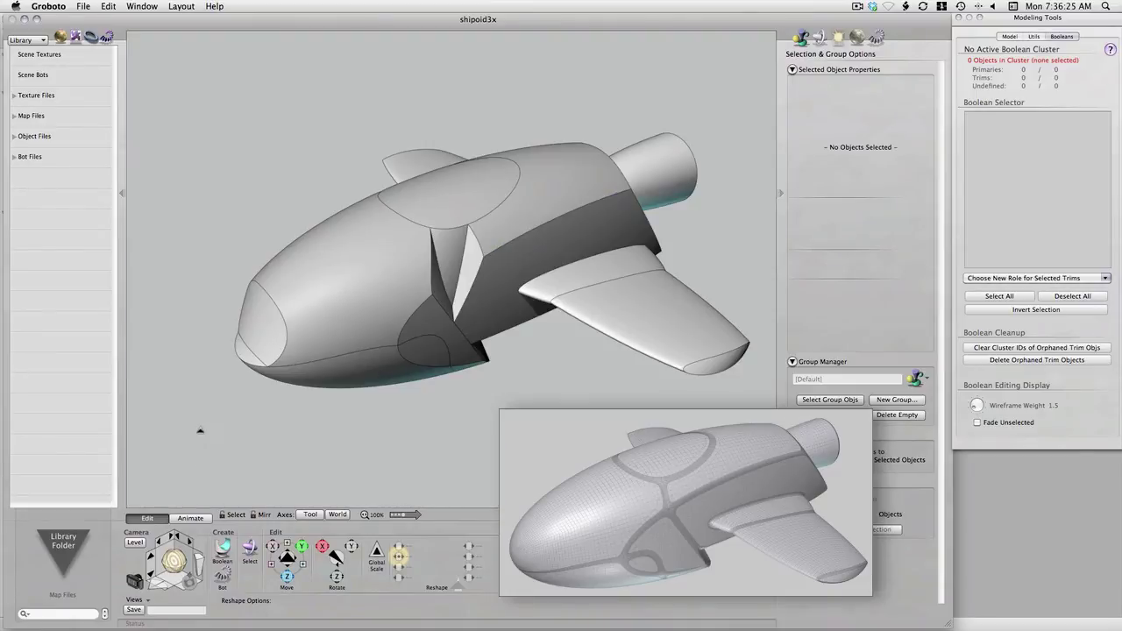
pyautogui.rightClick(200, 430)
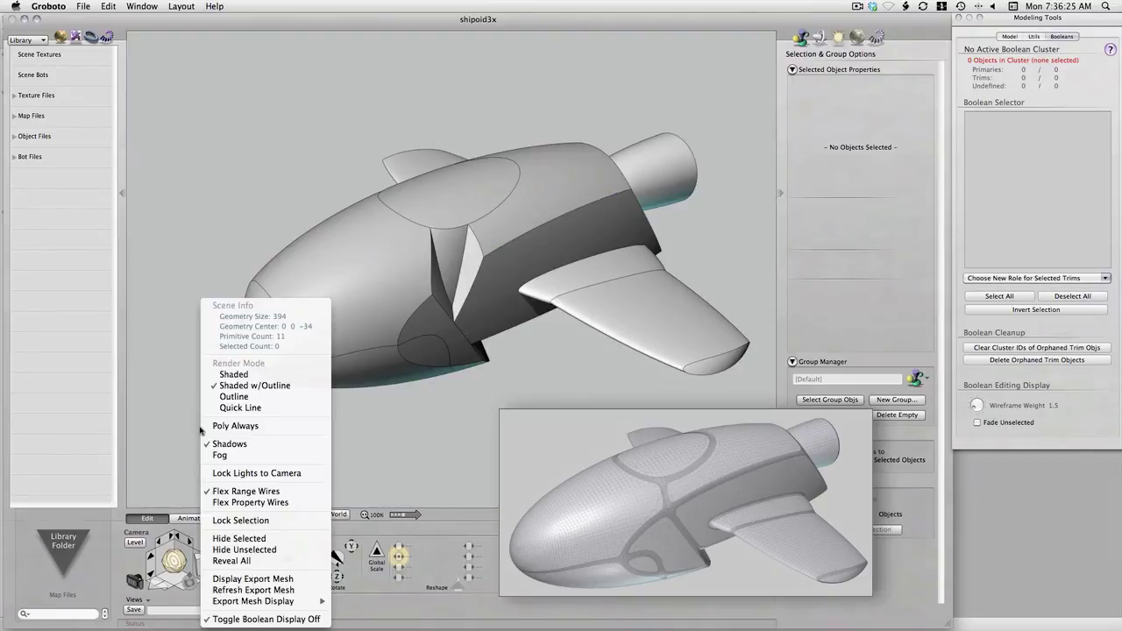
pyautogui.click(230, 478)
pyautogui.moveTo(174, 561); pyautogui.dragTo(173, 561)
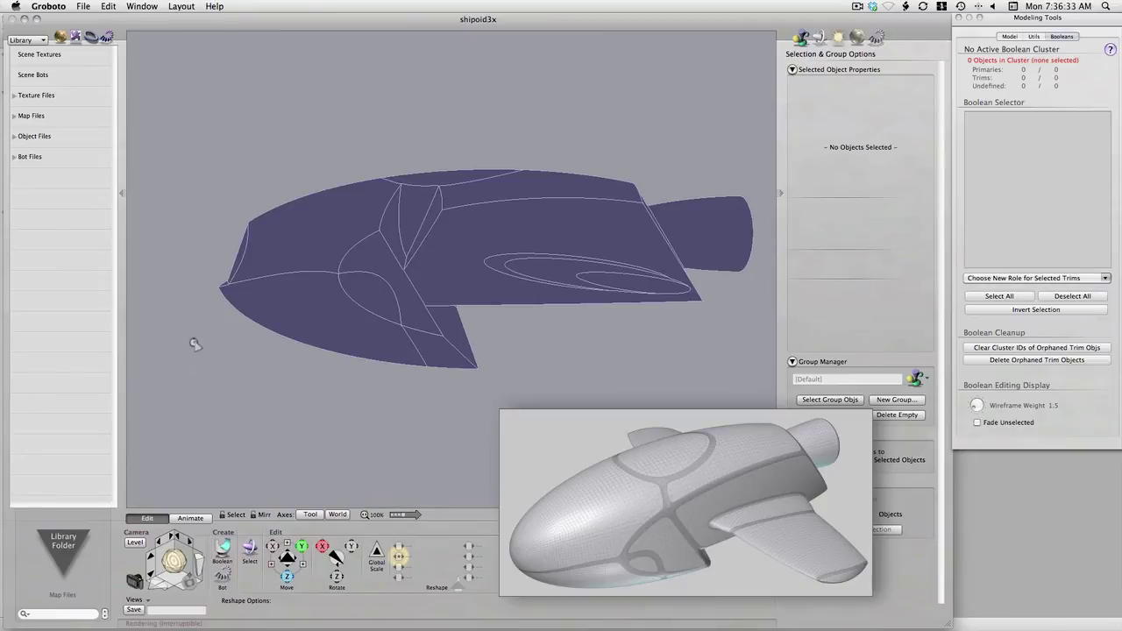
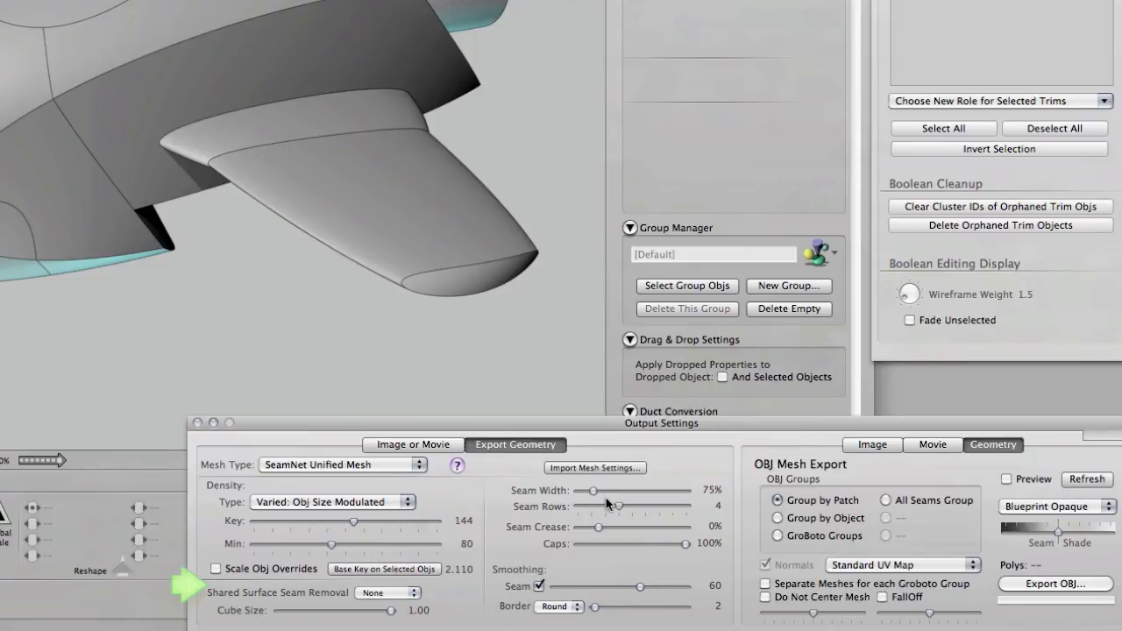
# Turn on the mesh preview for the OBJ export and darken the seam shading relative to the patches.
pyautogui.click(1030, 480)
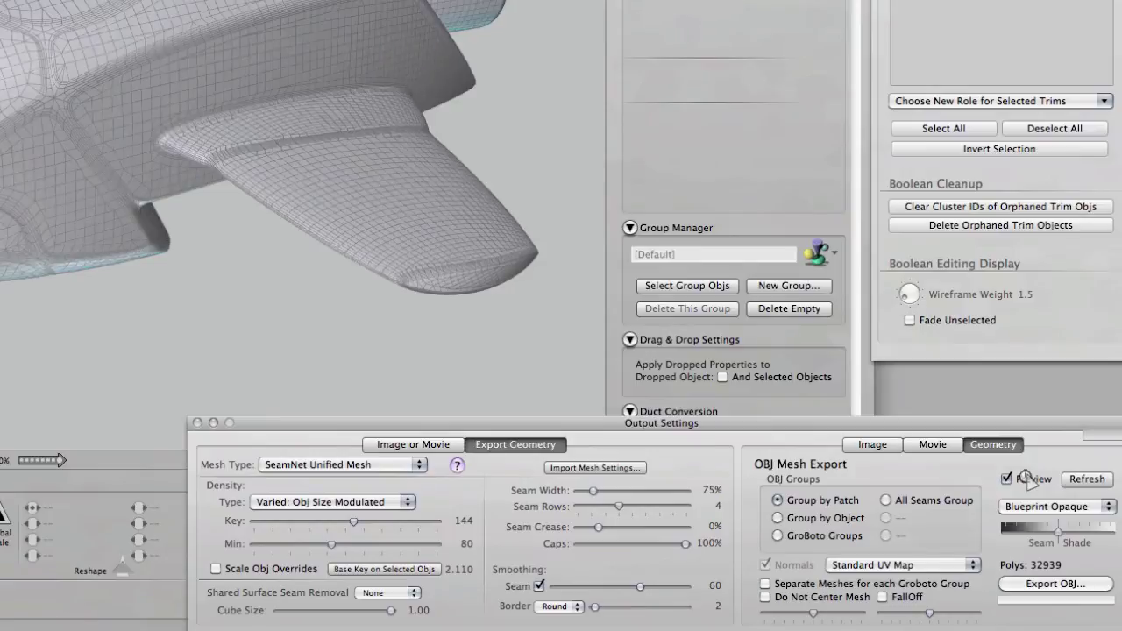
pyautogui.moveTo(1040, 534)
pyautogui.mouseDown()
pyautogui.moveTo(1017, 534)
pyautogui.moveTo(1033, 534)
pyautogui.mouseUp()
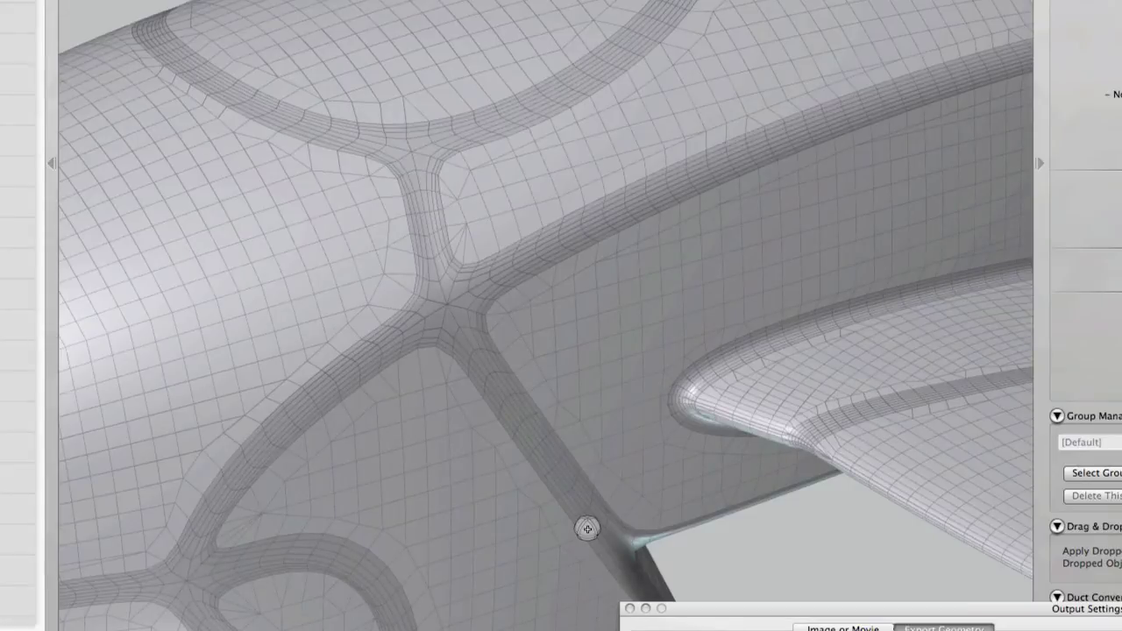
# Examine the seam rows and polygon flow up close where the hull seams meet between canopy and wing.
pyautogui.scroll(2, 587, 529)
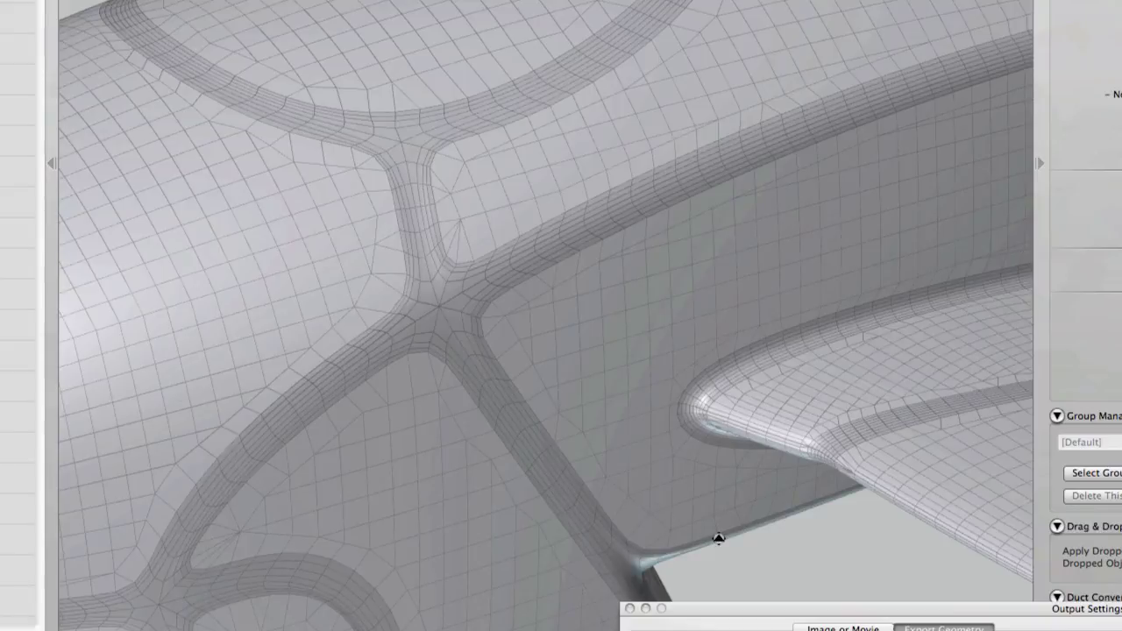
pyautogui.scroll(6, 678, 511)
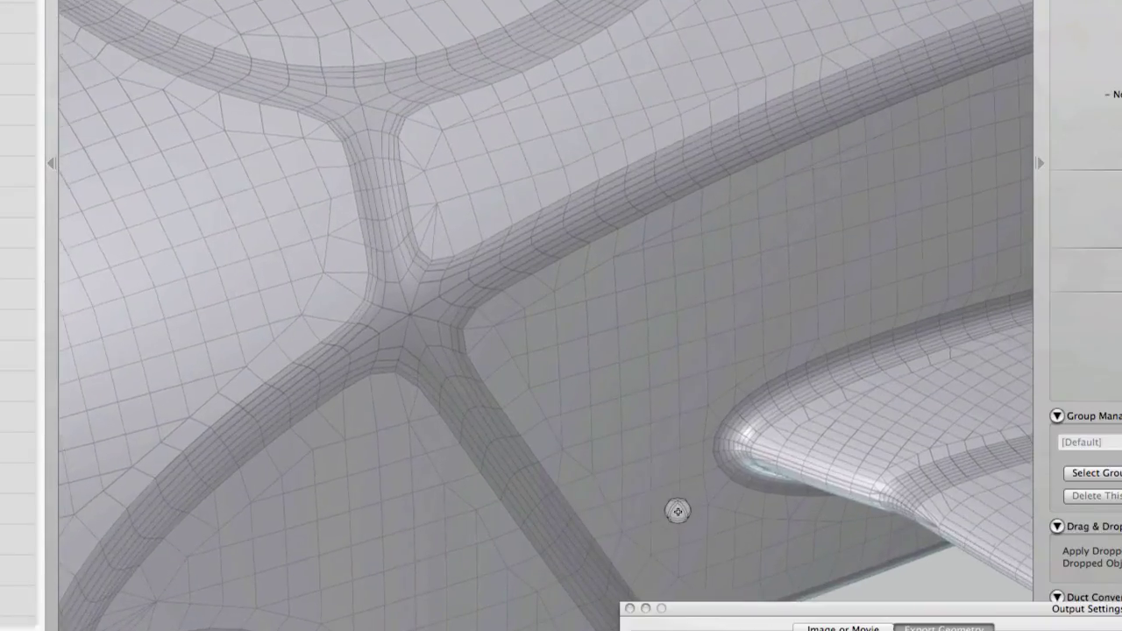
pyautogui.scroll(1, 677, 511)
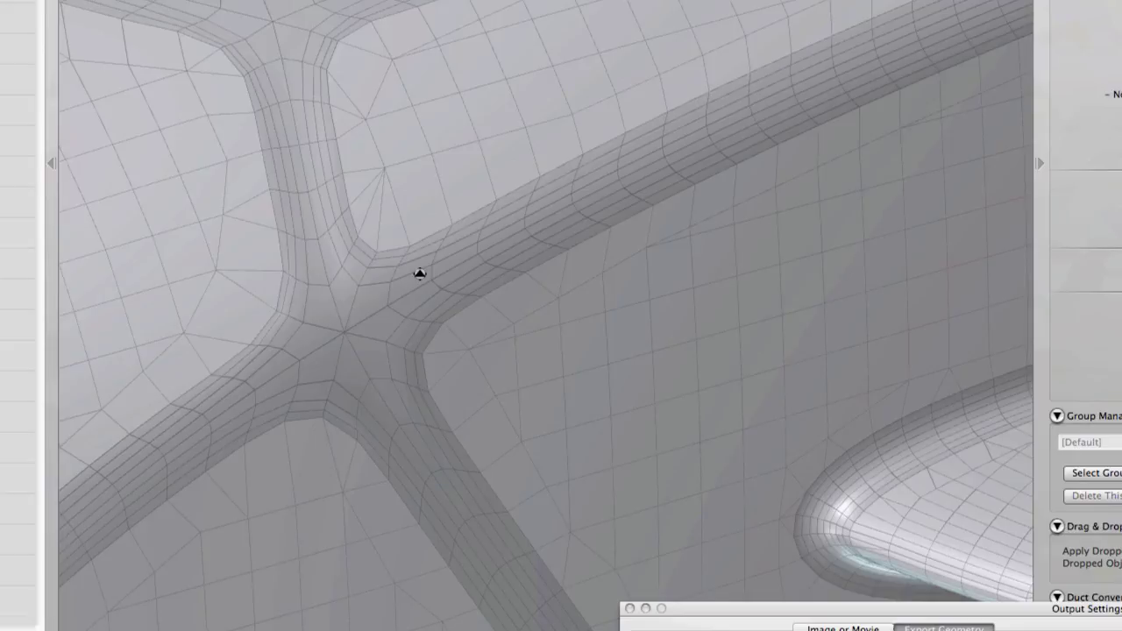
pyautogui.scroll(4, 420, 274)
pyautogui.scroll(-6, 419, 275)
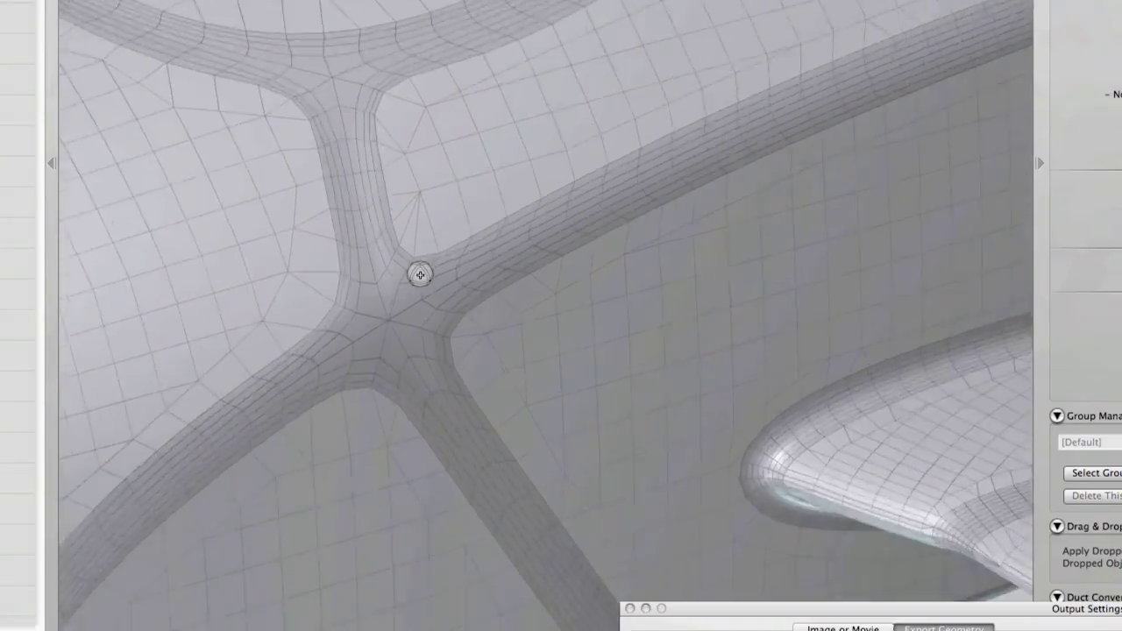
pyautogui.scroll(-6, 420, 275)
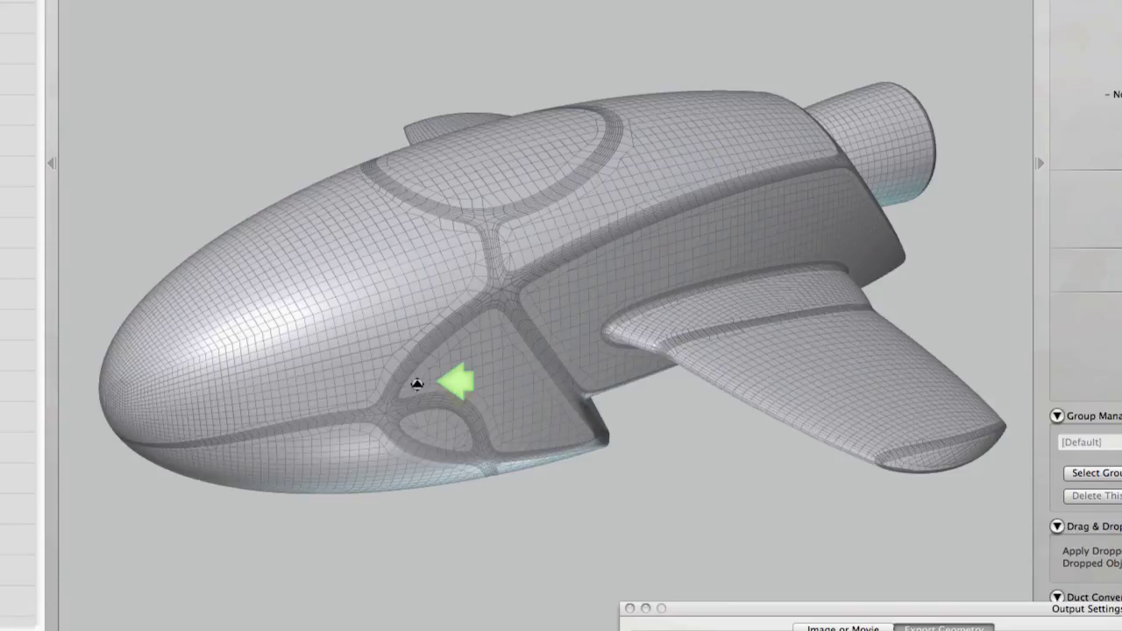
pyautogui.scroll(5, 486, 509)
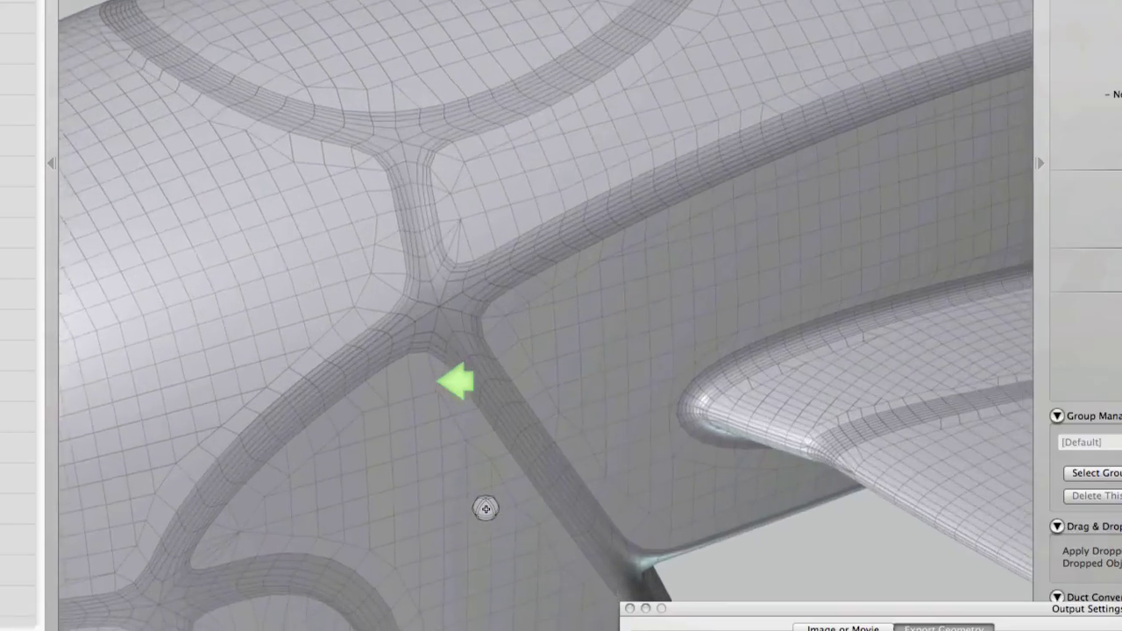
pyautogui.scroll(-1, 486, 508)
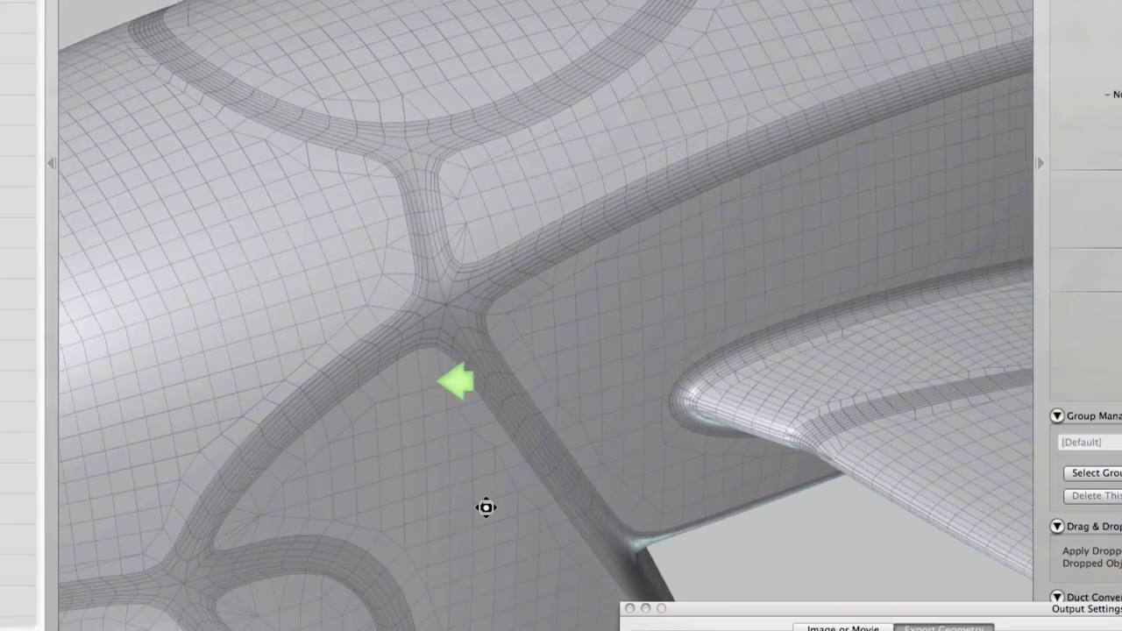
# Inspect the preview mesh at the lower nose cutout, the rear engine nozzle and the ship's underside.
pyautogui.moveTo(486, 508); pyautogui.dragTo(566, 401)
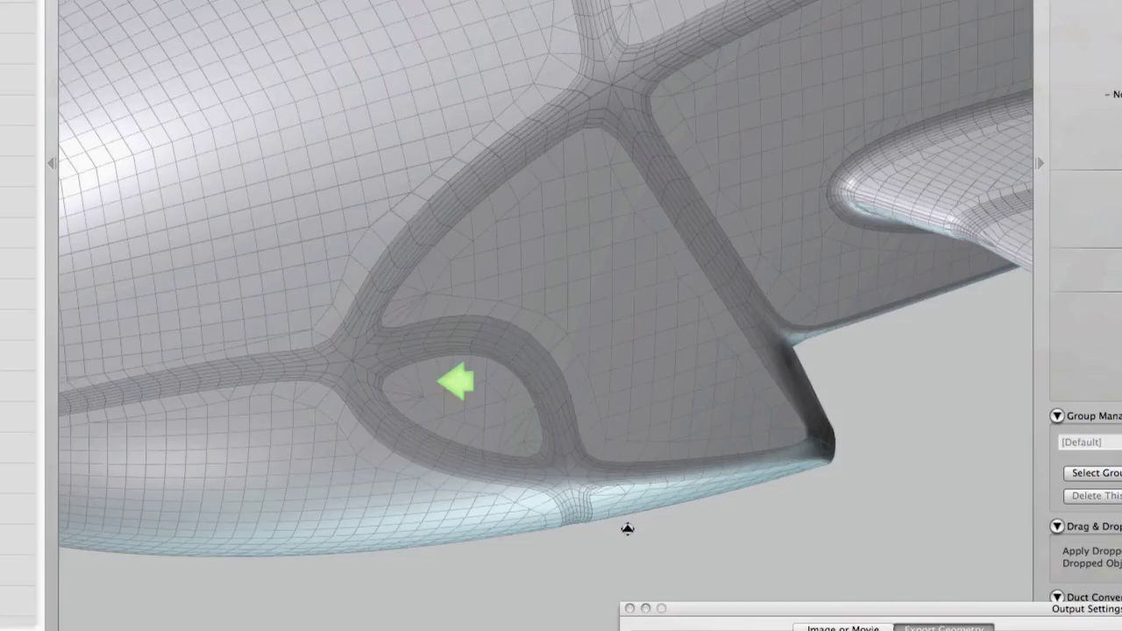
pyautogui.scroll(-8, 627, 528)
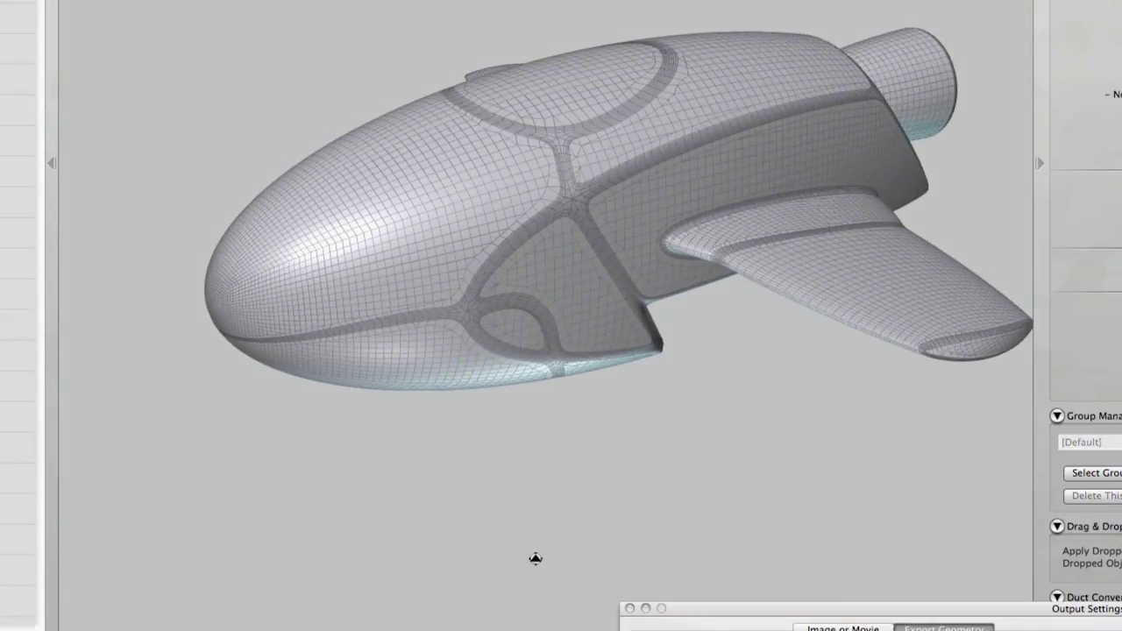
pyautogui.moveTo(531, 556); pyautogui.dragTo(183, 528, button='middle')
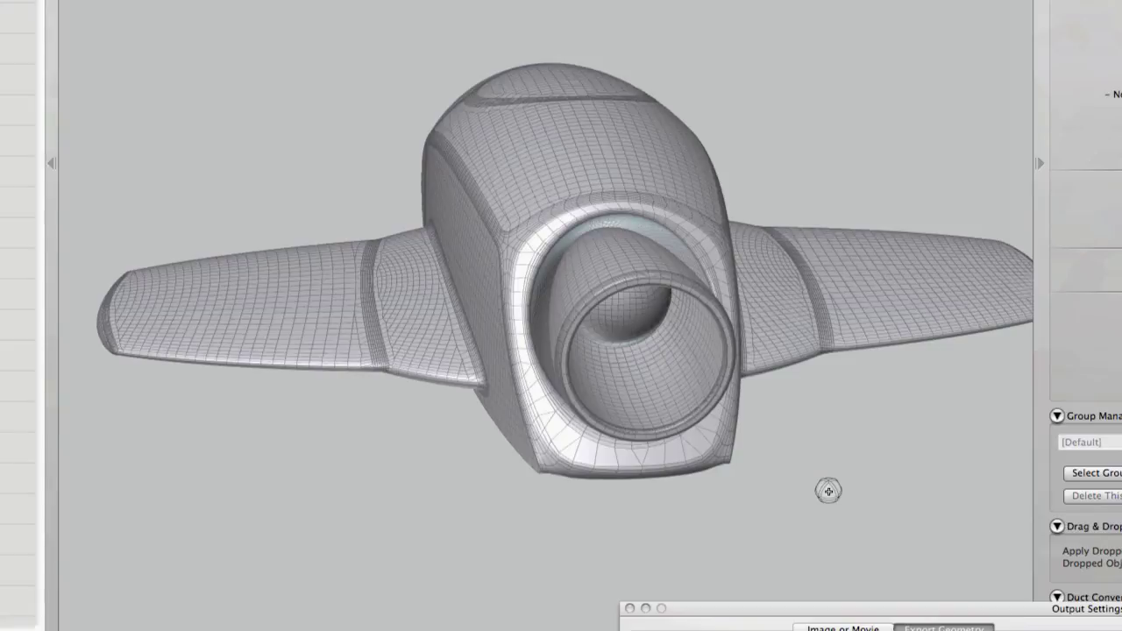
pyautogui.moveTo(827, 490); pyautogui.dragTo(824, 415)
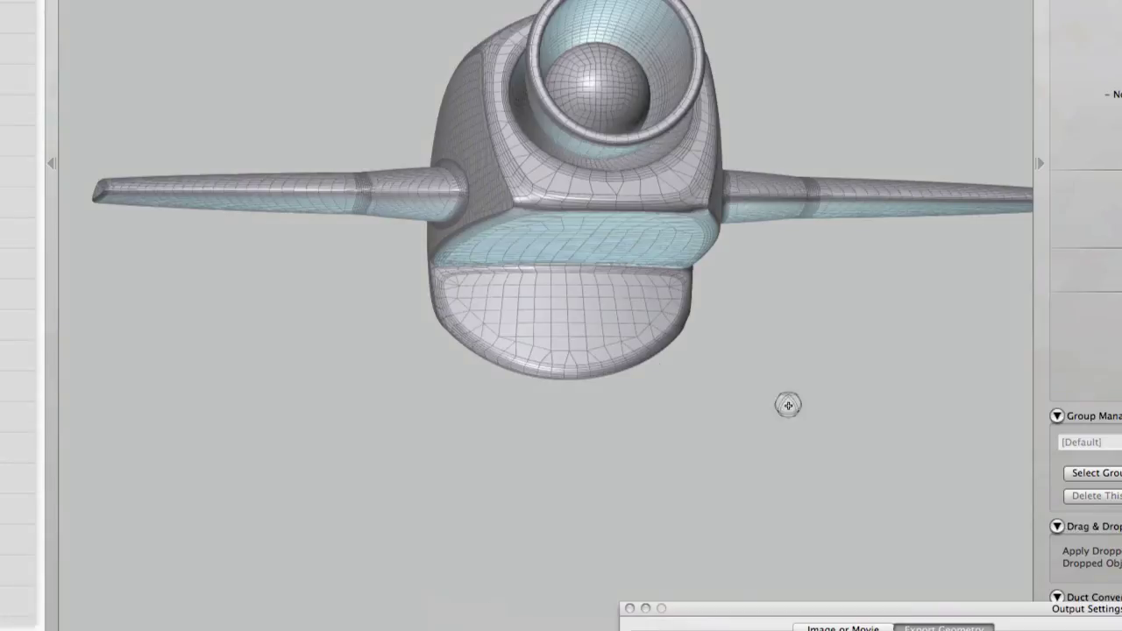
pyautogui.moveTo(401, 367); pyautogui.dragTo(725, 511)
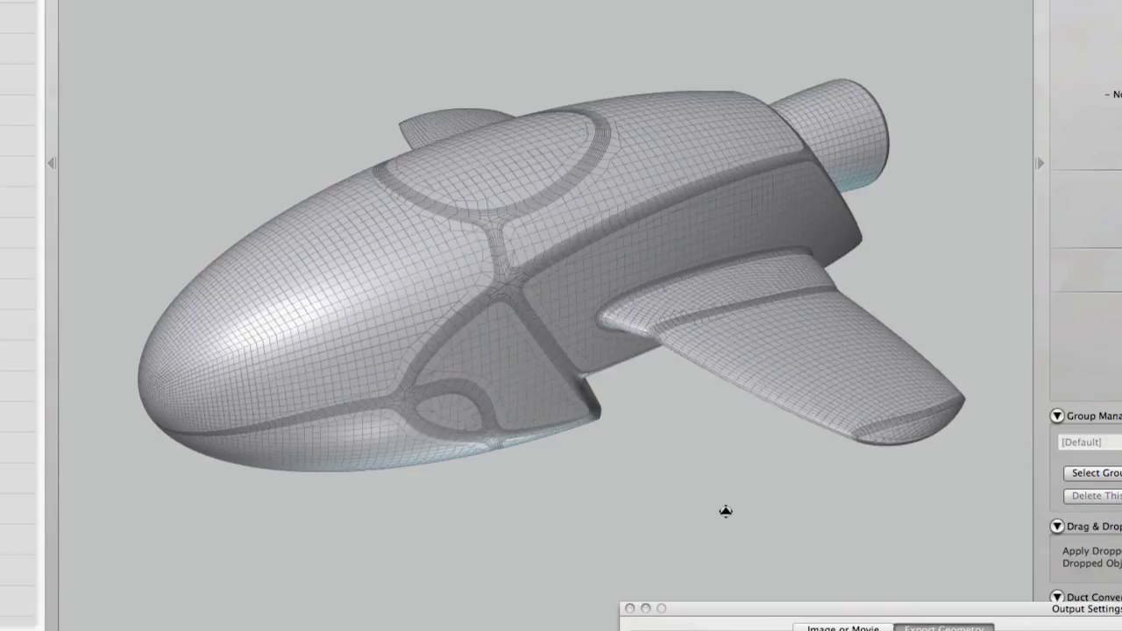
# Select the ship's body, set its mesh density override to the global value of 132 and preview the mesh.
pyautogui.click(675, 268)
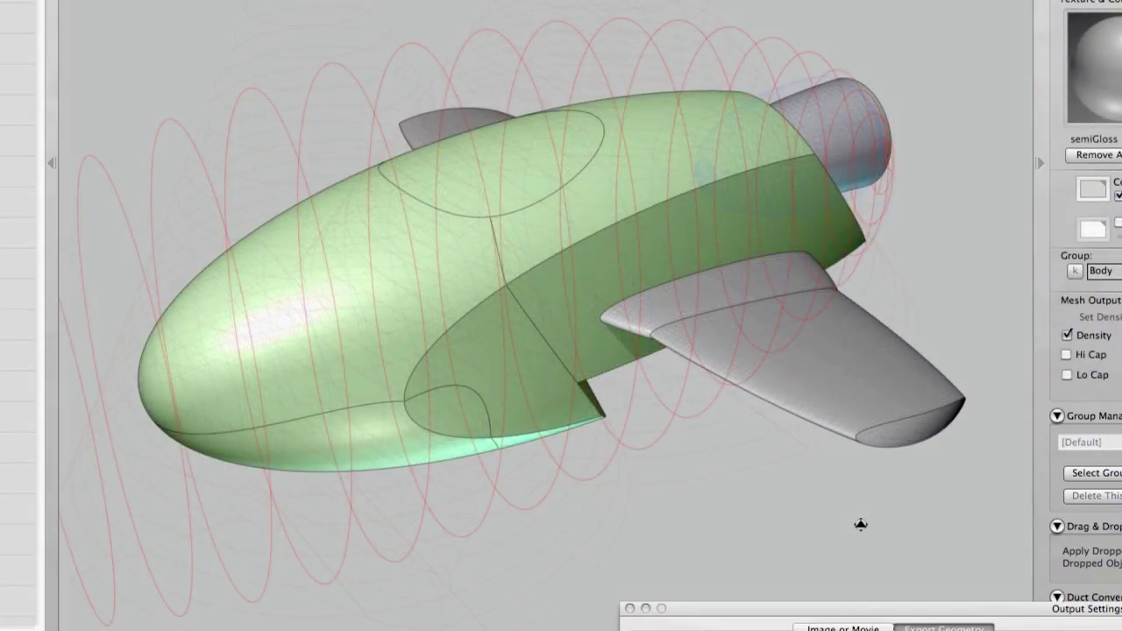
pyautogui.moveTo(859, 520)
pyautogui.mouseDown()
pyautogui.moveTo(981, 573)
pyautogui.moveTo(1021, 611)
pyautogui.mouseUp()
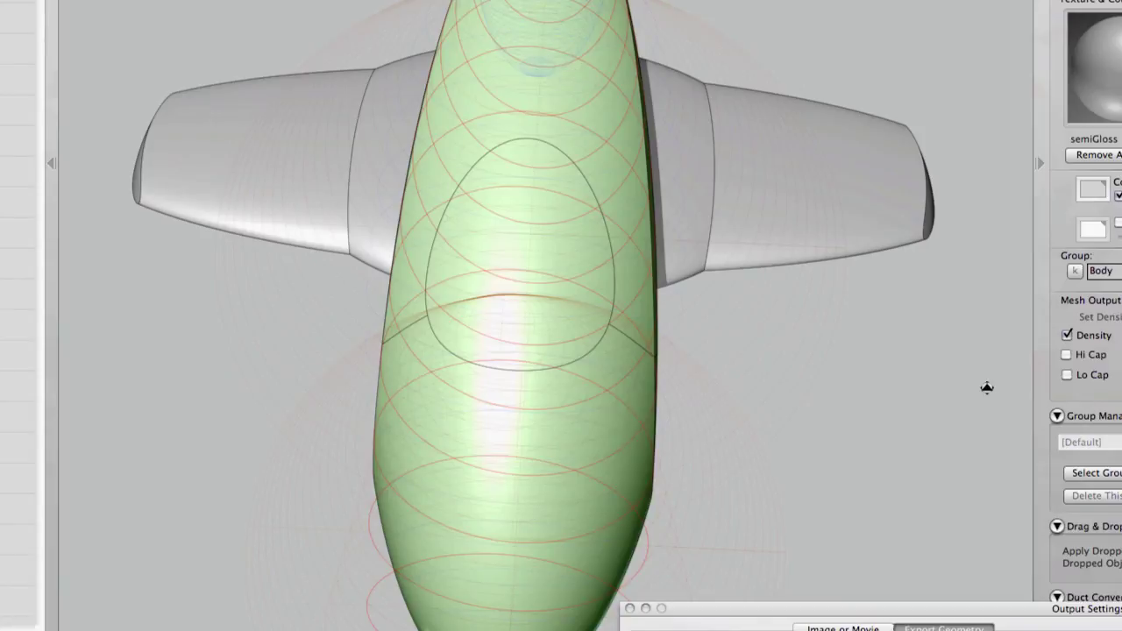
pyautogui.moveTo(981, 388); pyautogui.dragTo(776, 293)
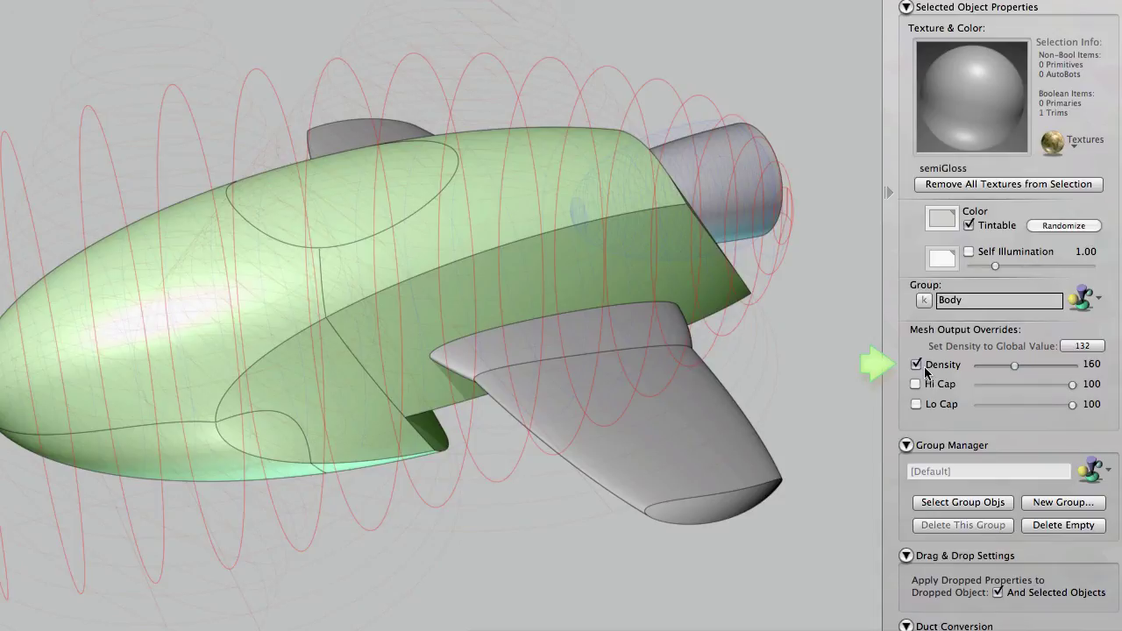
pyautogui.click(1086, 348)
pyautogui.rightClick(848, 366)
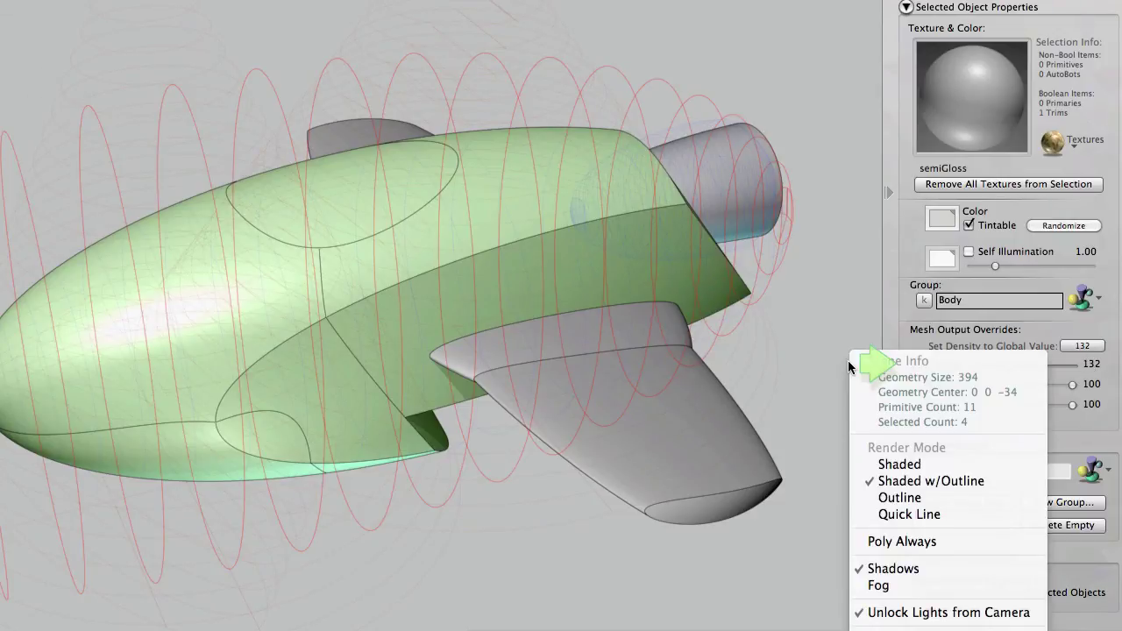
pyautogui.click(885, 628)
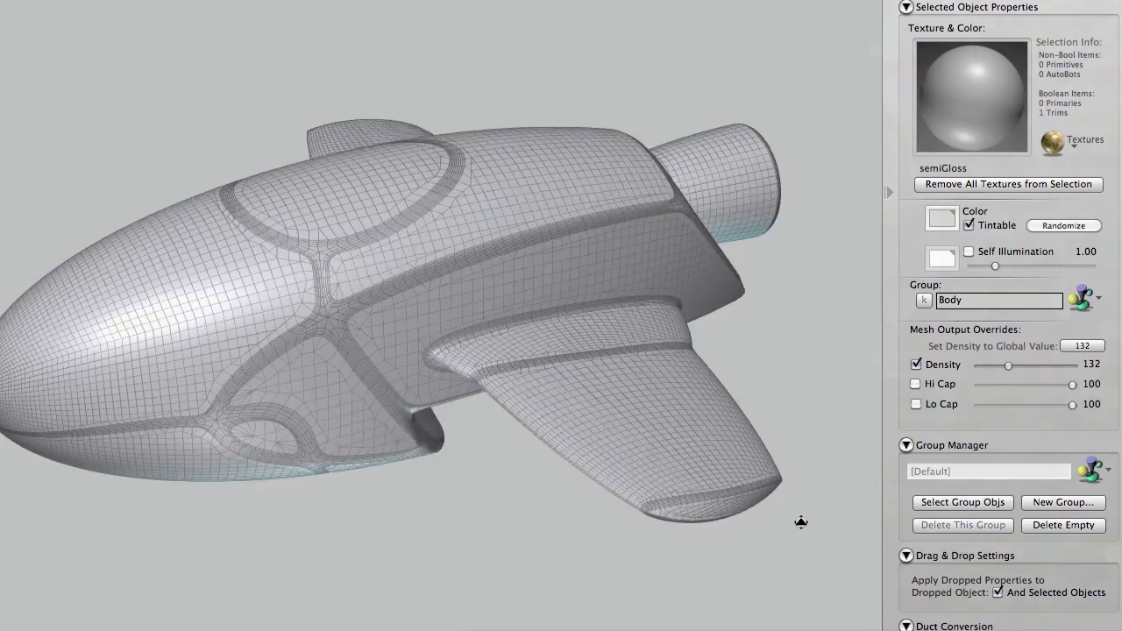
# Try higher mesh densities on the body, settle its density override at 168 and preview the mesh.
pyautogui.click(298, 390)
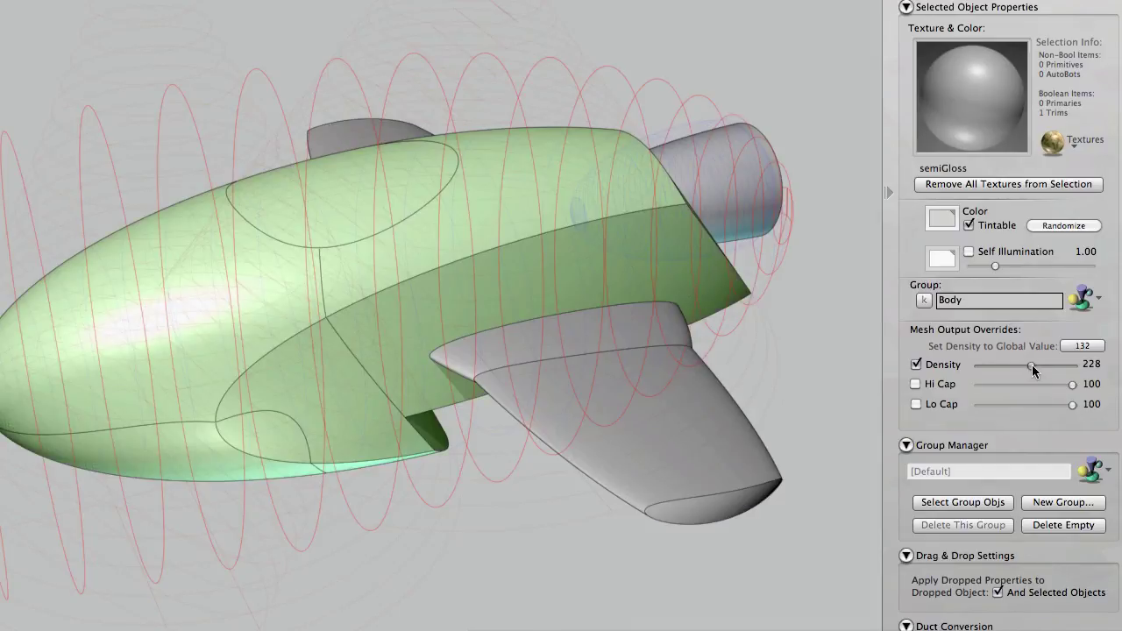
pyautogui.moveTo(1032, 366); pyautogui.dragTo(1023, 366)
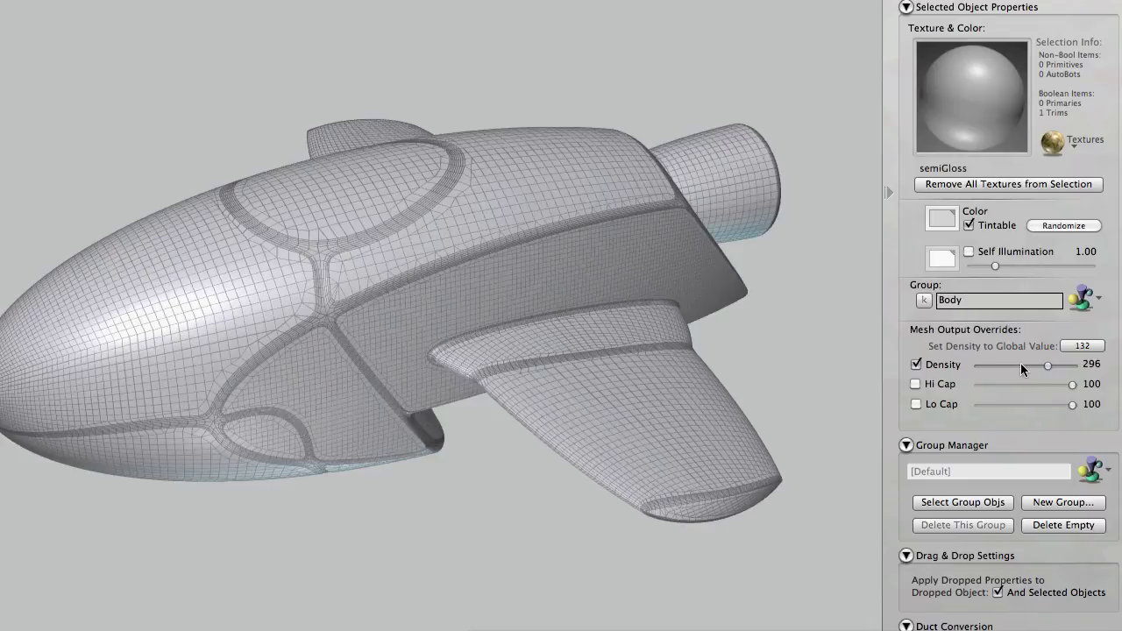
pyautogui.moveTo(1026, 362); pyautogui.dragTo(1016, 366)
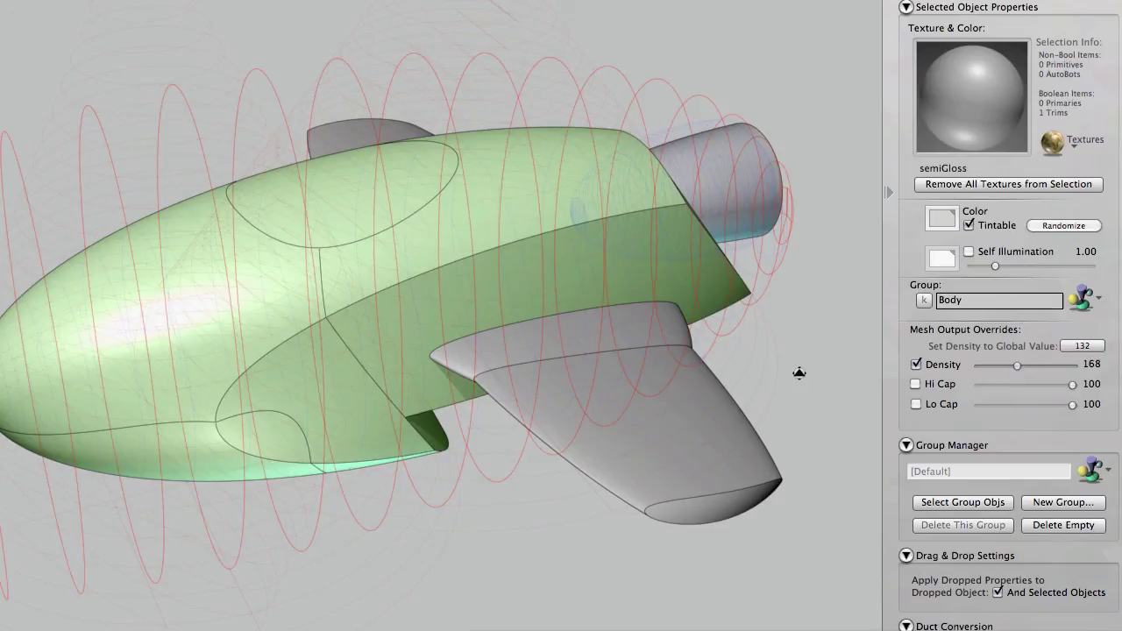
pyautogui.press('m')
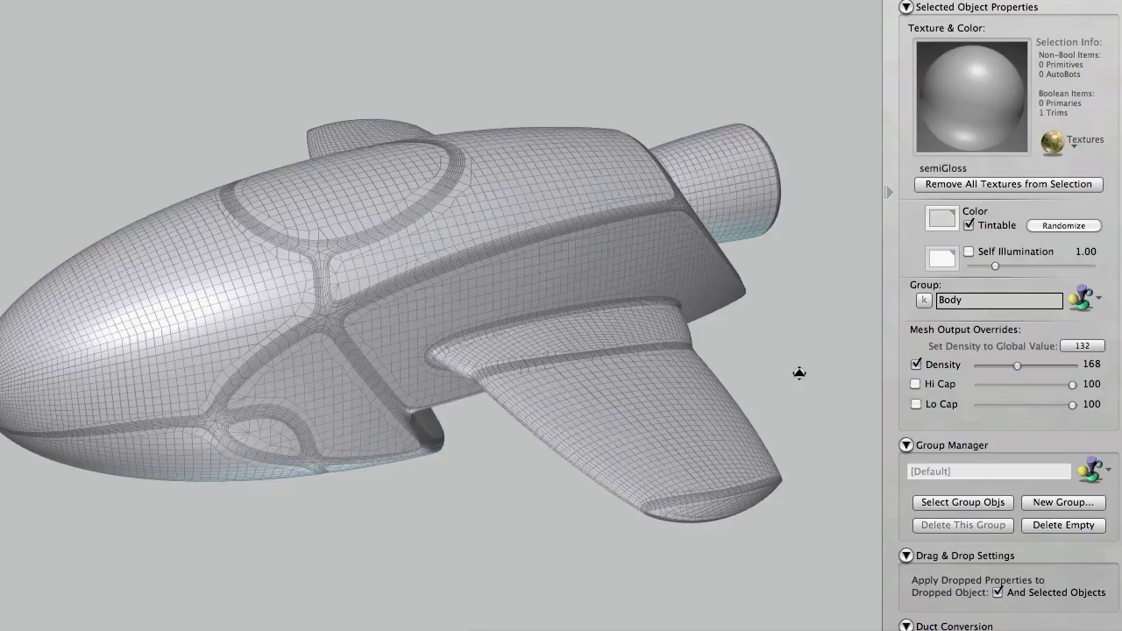
# Inspect the wing tip's mesh up close and start the OBJ export of the ship.
pyautogui.click(716, 505)
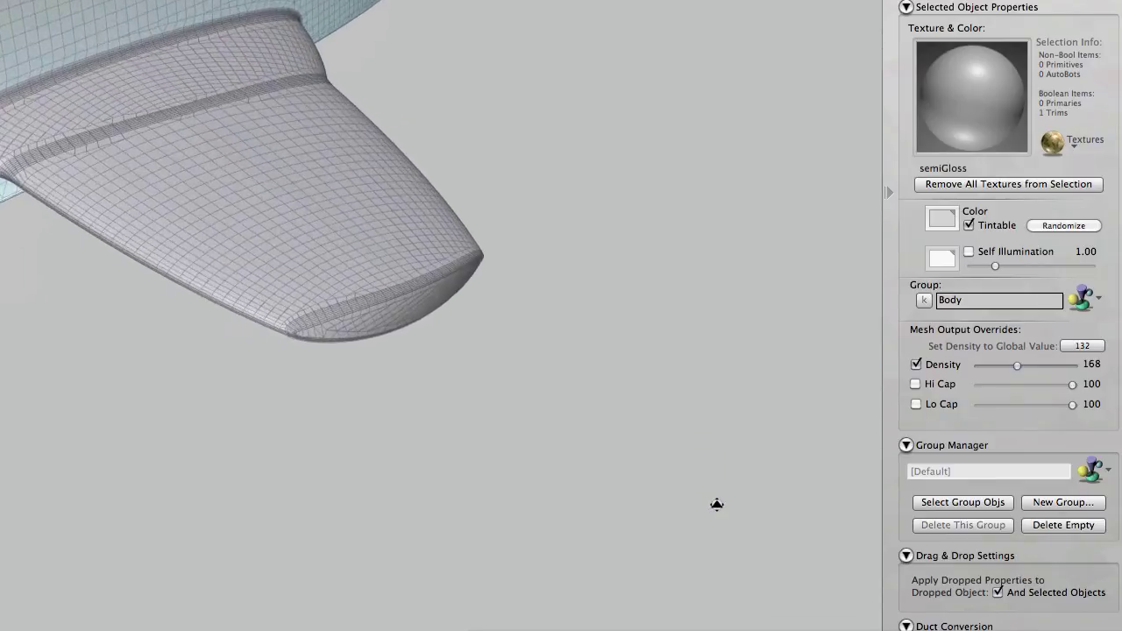
pyautogui.scroll(6, 716, 503)
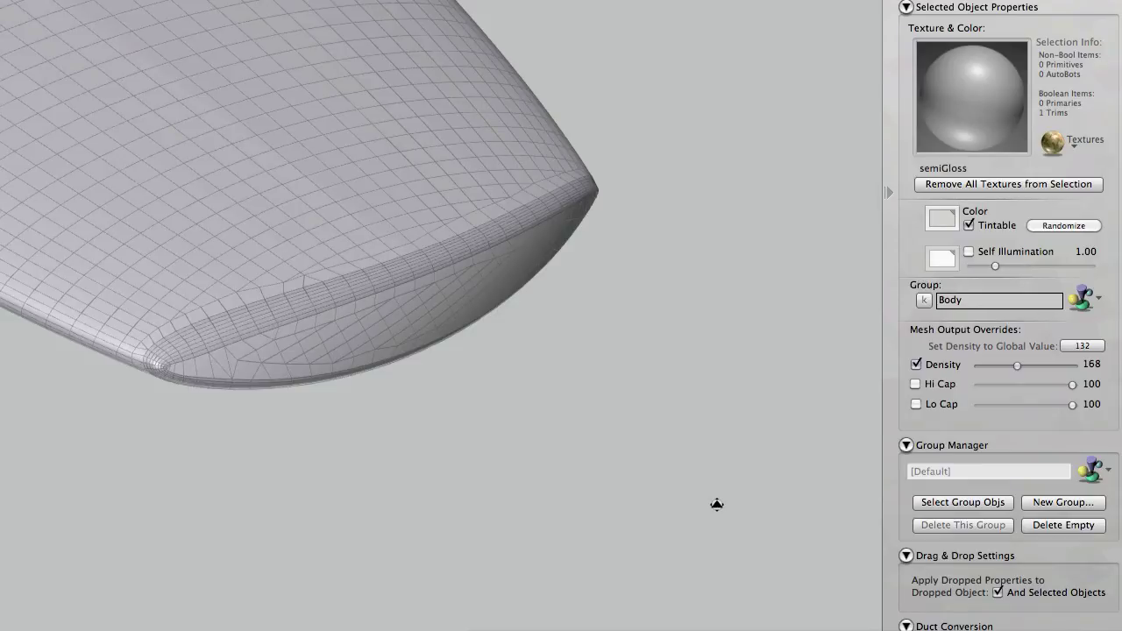
pyautogui.moveTo(713, 503); pyautogui.dragTo(596, 416, button='middle')
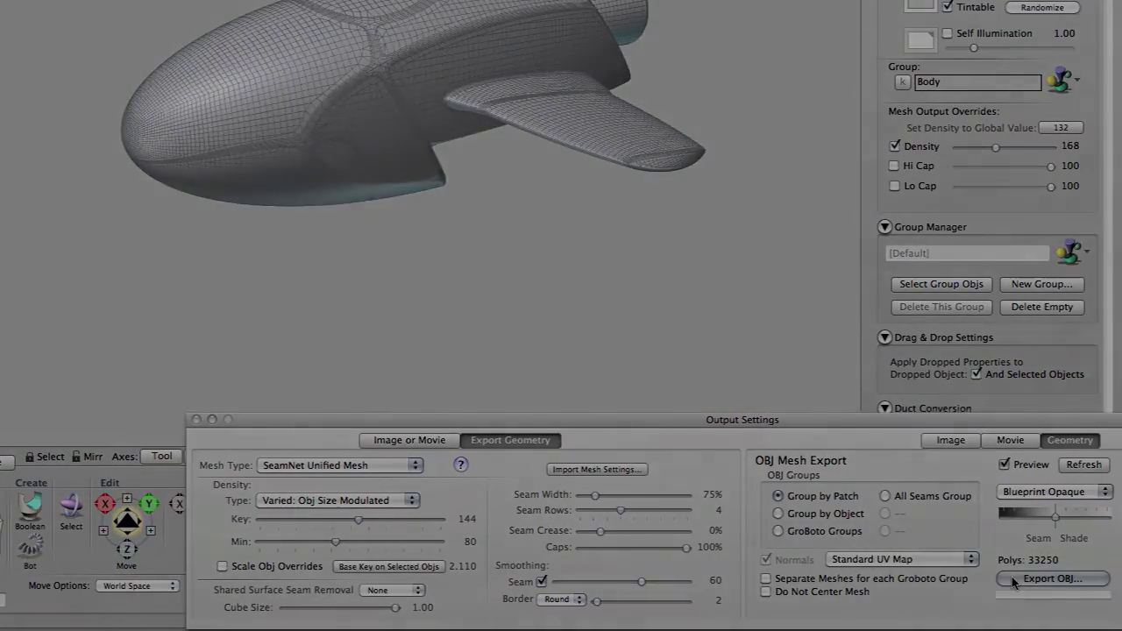
pyautogui.click(1013, 579)
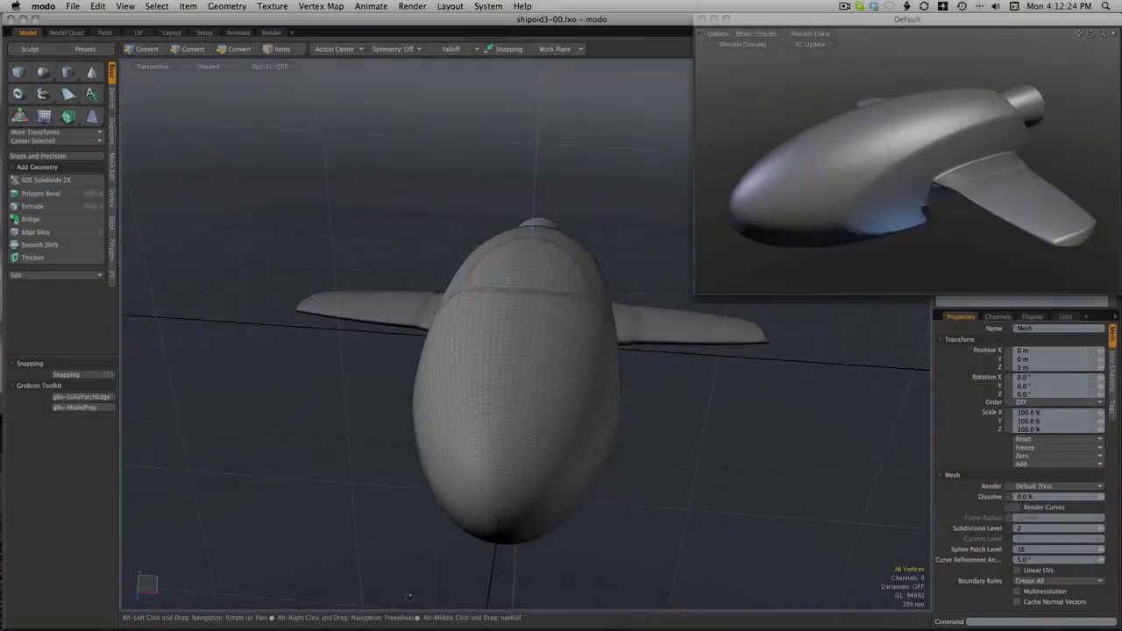
# Switch to modo, view the imported ship and expand Other Maps among its vertex maps.
pyautogui.keyDown('alt'); pyautogui.moveTo(407, 597); pyautogui.dragTo(751, 367); pyautogui.keyUp('alt')
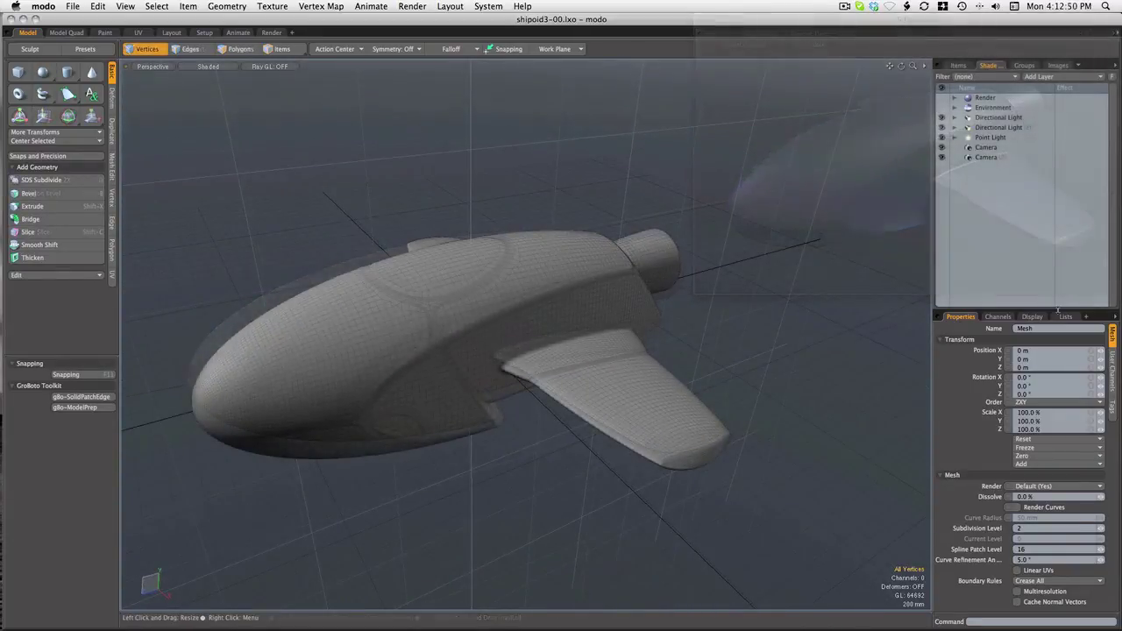
pyautogui.click(1064, 317)
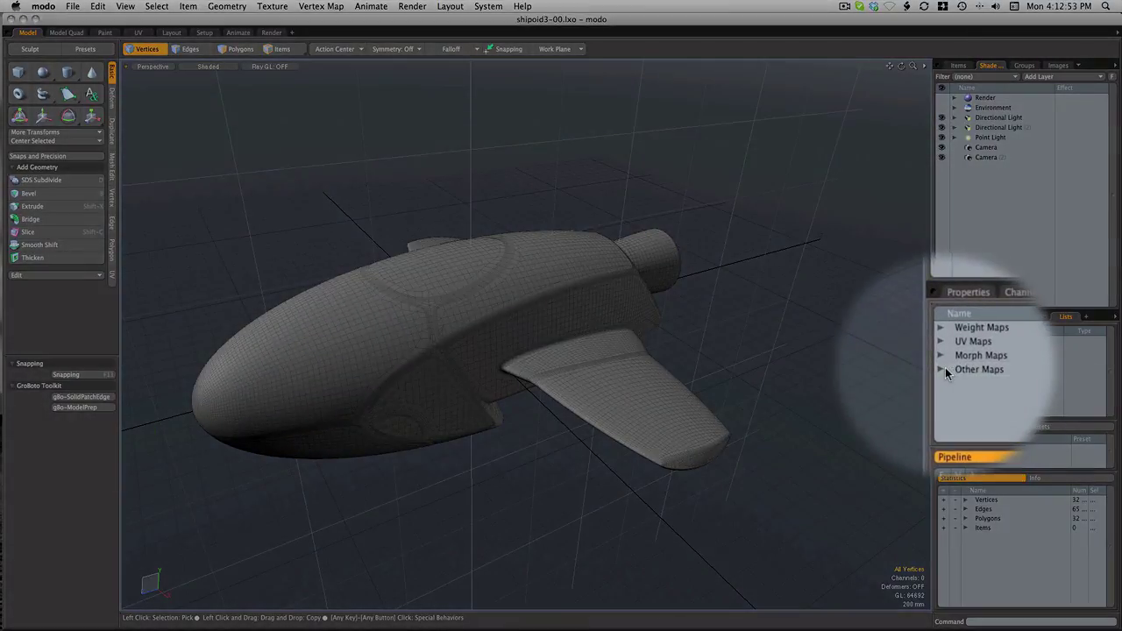
pyautogui.click(942, 368)
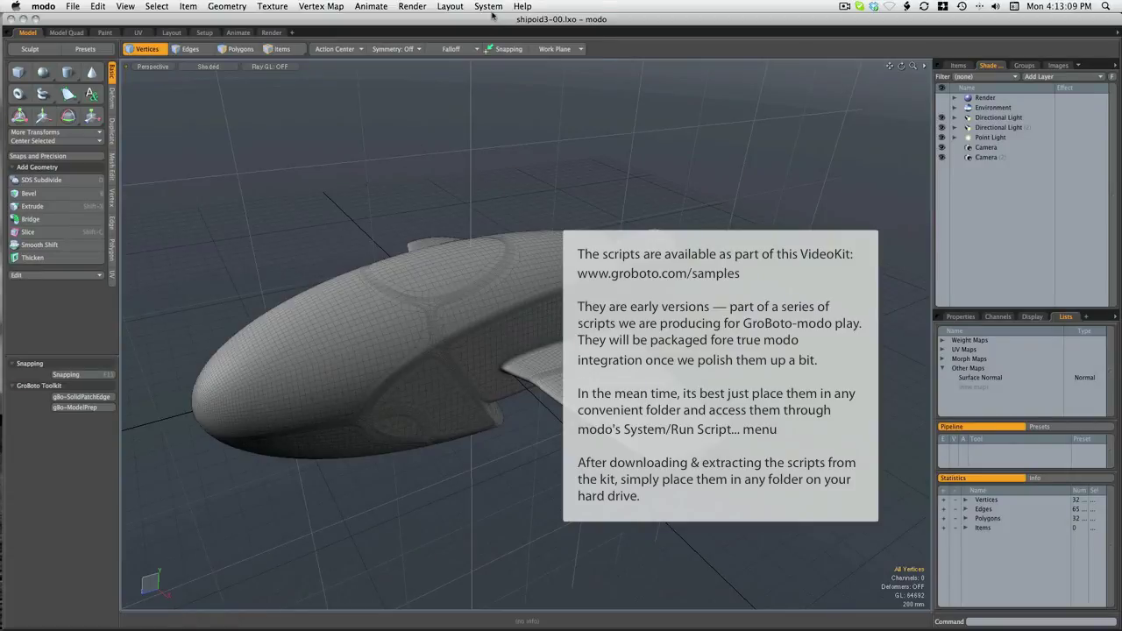
pyautogui.click(491, 9)
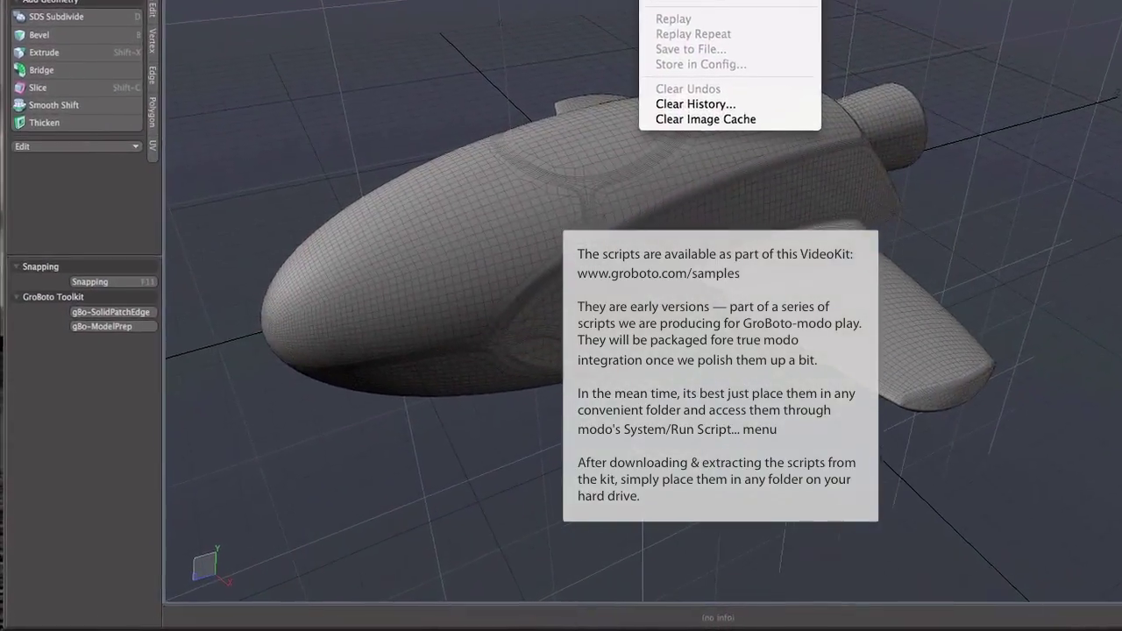
pyautogui.press('Escape')
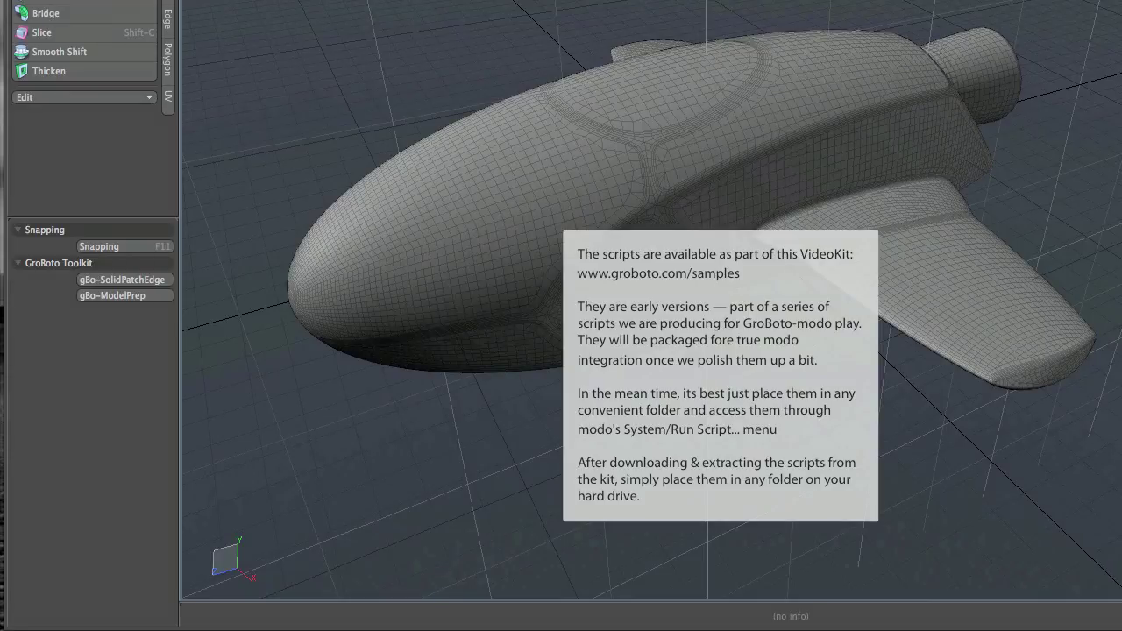
# Run the gBo-ModelPrep script on the ship with 2 seam rows, multi-resolution subdivision enabled and polygons converted to Catmull-Clark.
pyautogui.click(121, 297)
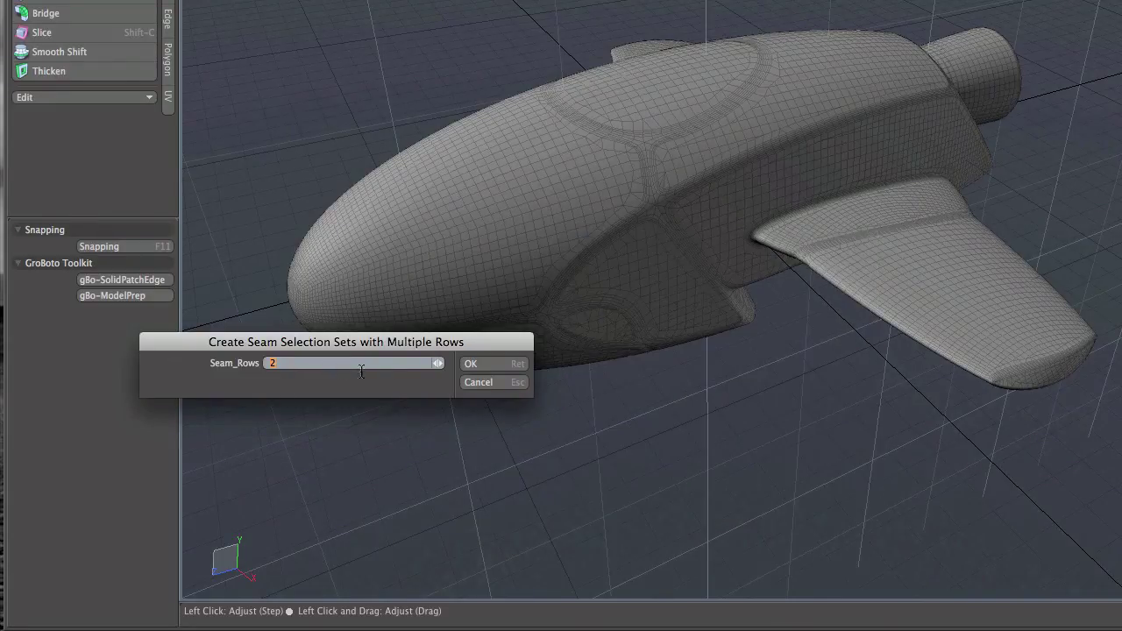
pyautogui.click(501, 365)
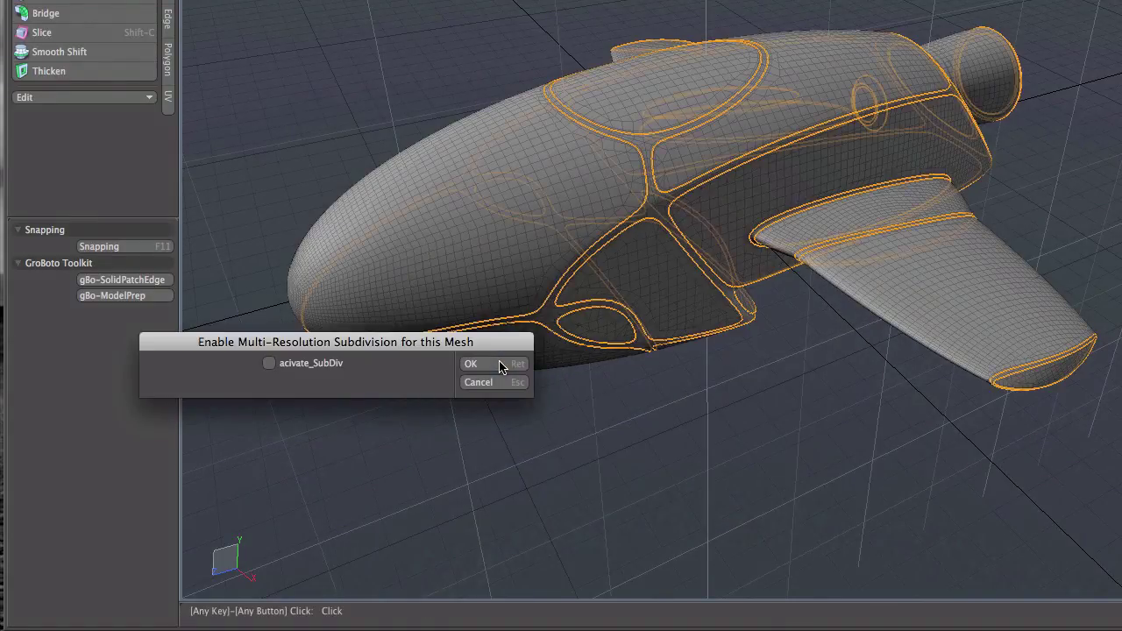
pyautogui.click(269, 363)
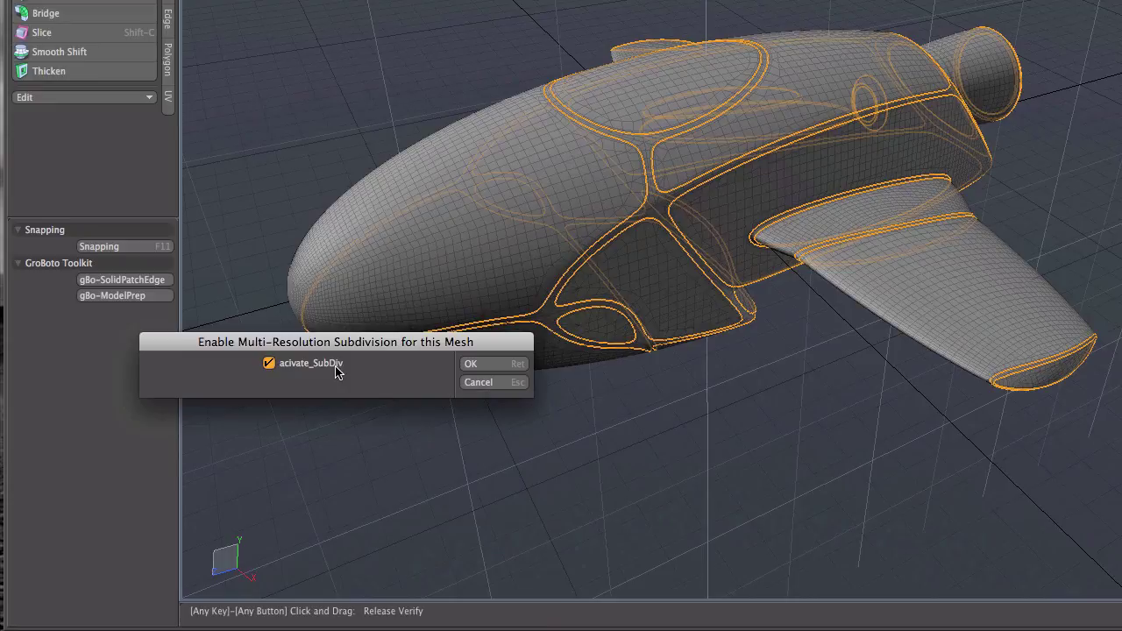
pyautogui.click(493, 365)
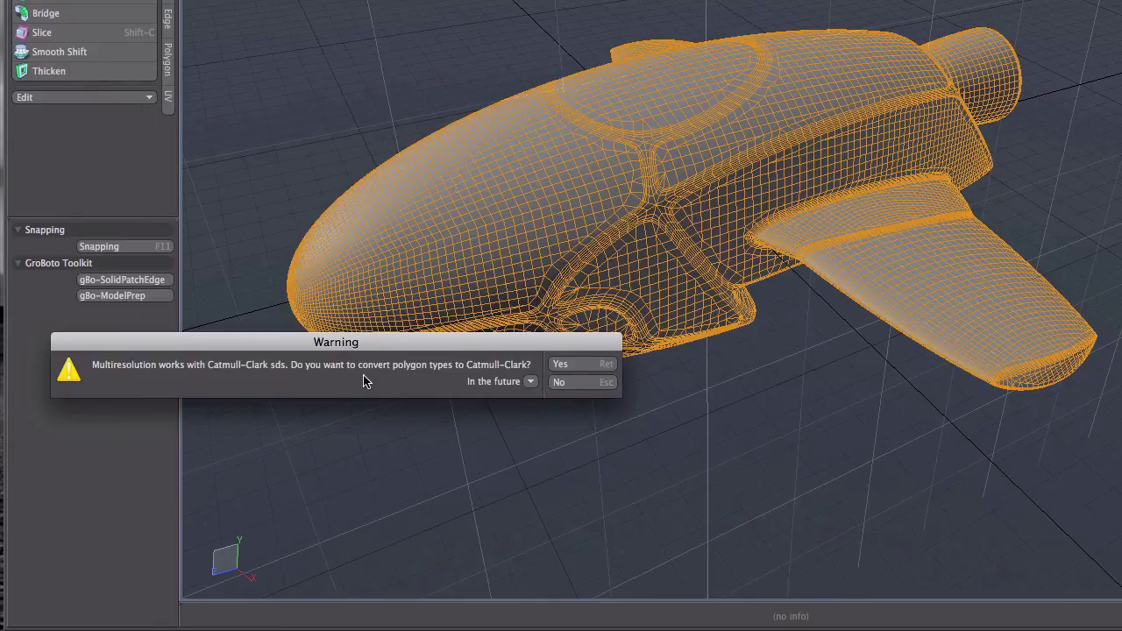
pyautogui.click(561, 363)
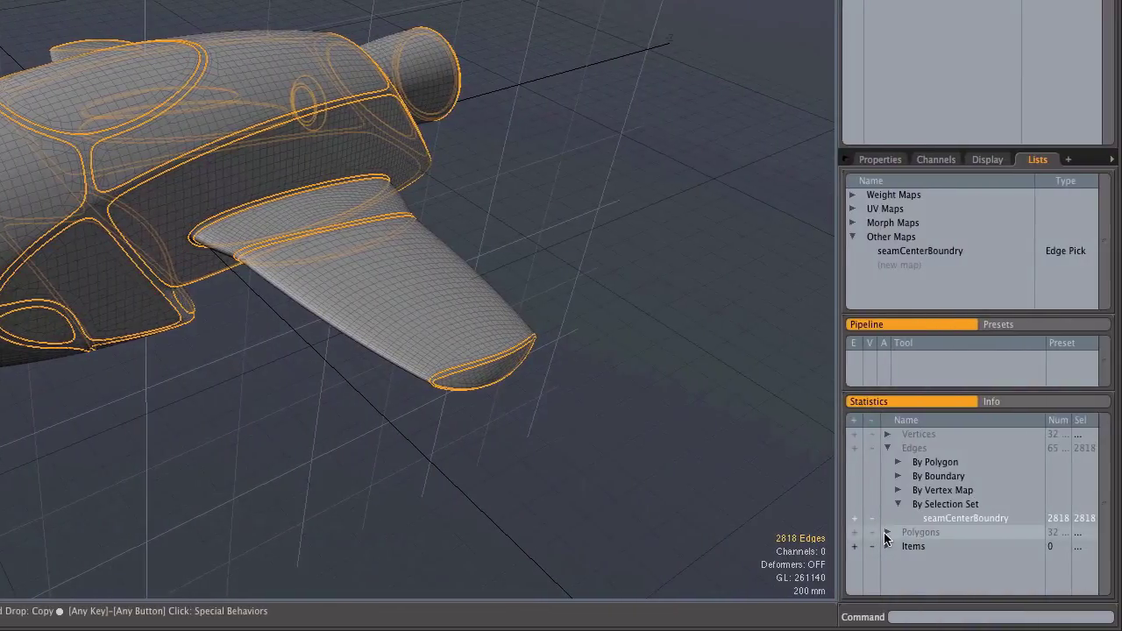
# Expand the polygon selection sets in the statistics and select the seamCenterRows polygons.
pyautogui.click(887, 532)
pyautogui.scroll(-1, 991, 546)
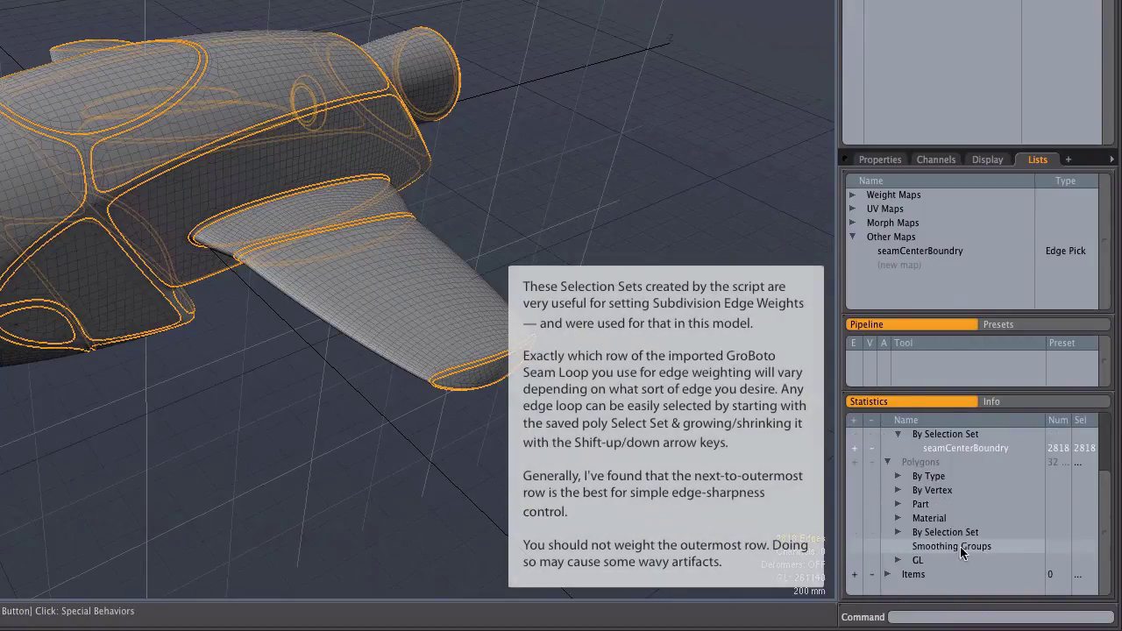
pyautogui.click(898, 532)
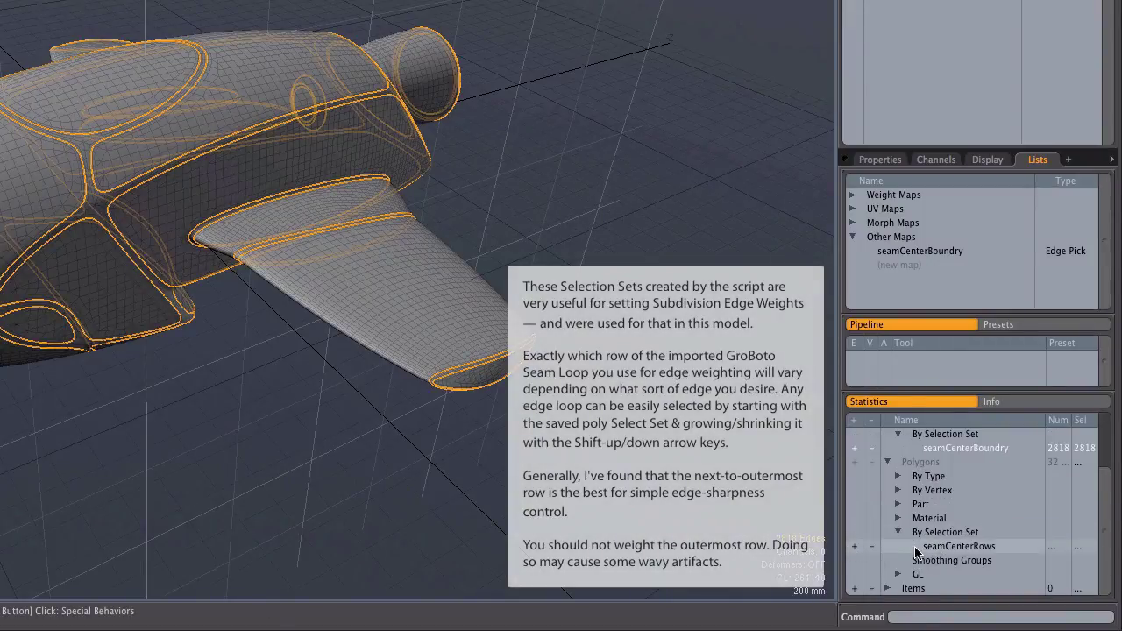
pyautogui.click(853, 546)
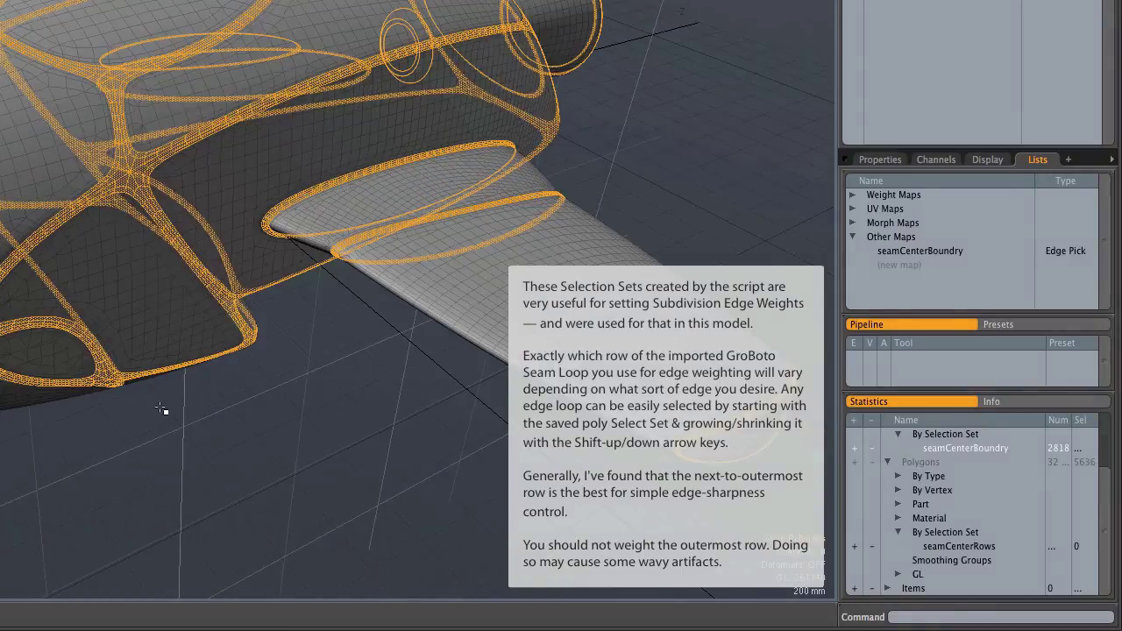
pyautogui.scroll(5, 161, 408)
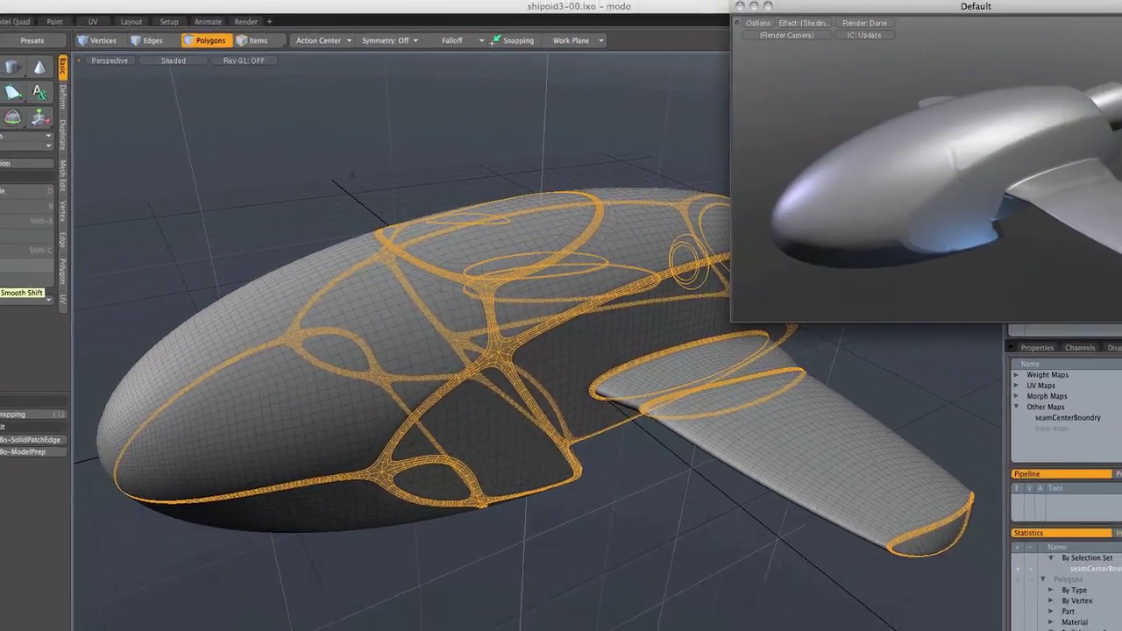
# Smooth Shift the selected seam polygons with an offset of 11.6 mm and Thicken disabled.
pyautogui.click(14, 266)
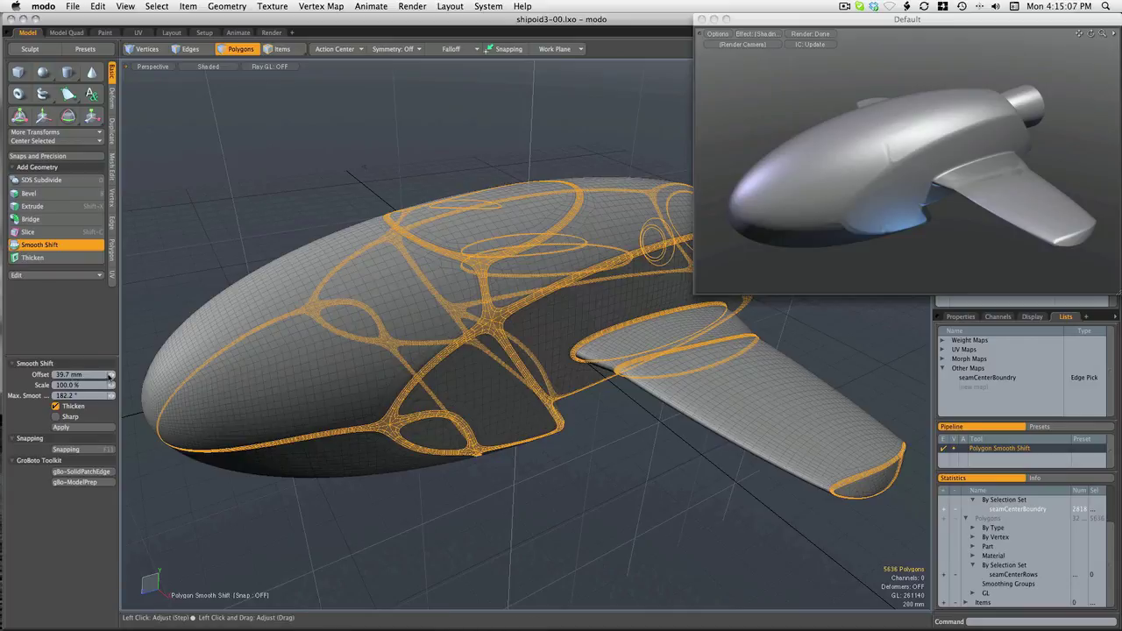
pyautogui.moveTo(109, 374); pyautogui.dragTo(86, 375)
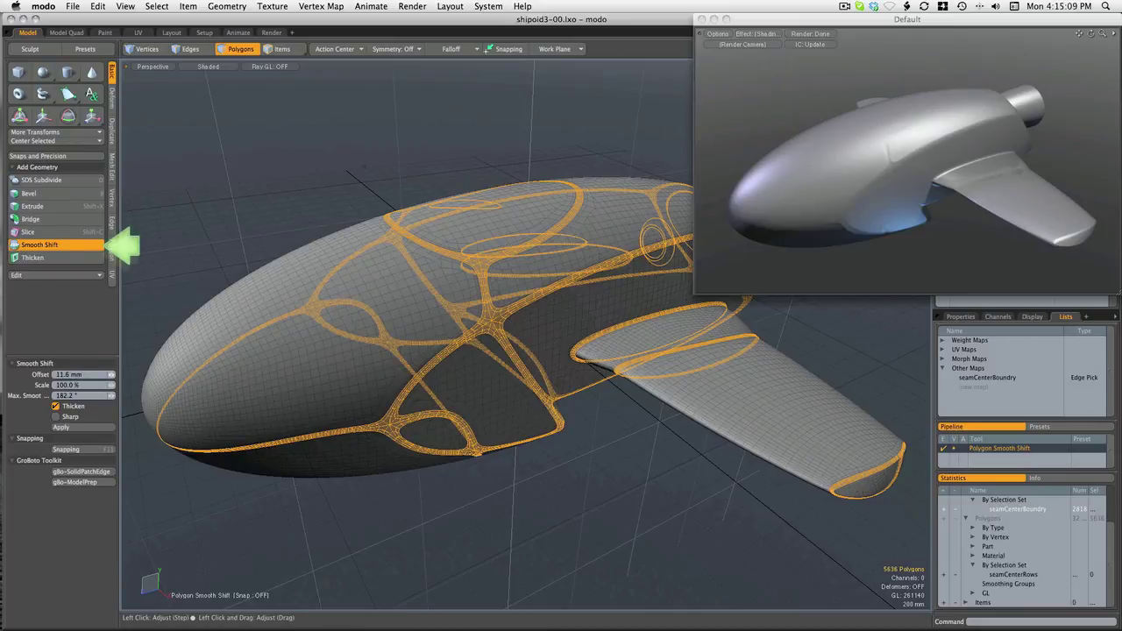
pyautogui.click(57, 407)
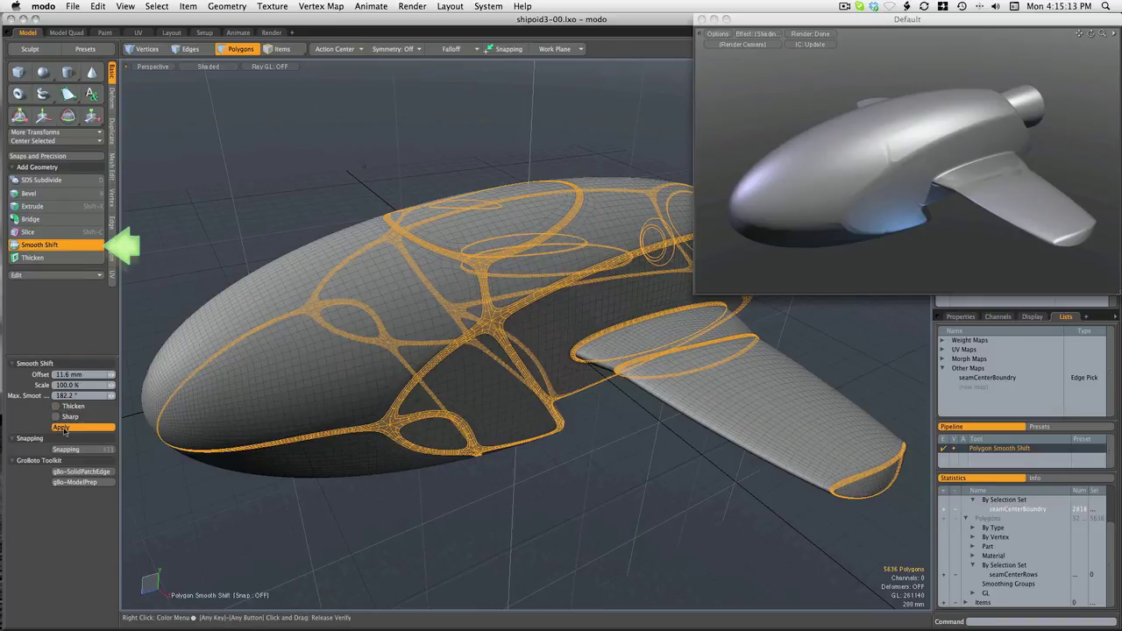
pyautogui.click(63, 428)
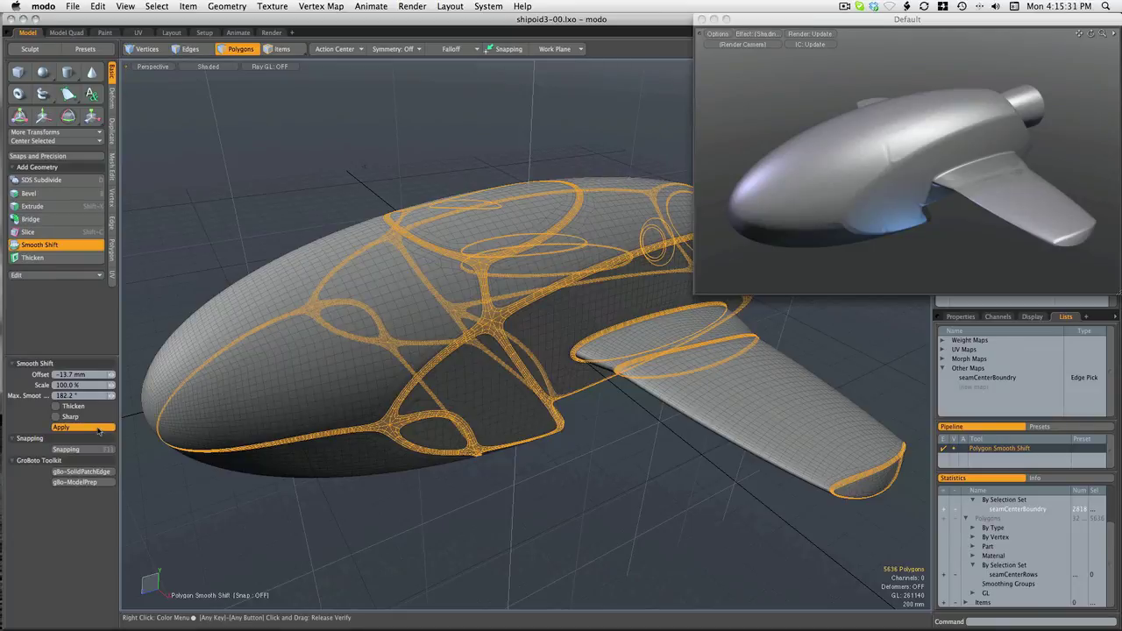
pyautogui.click(99, 428)
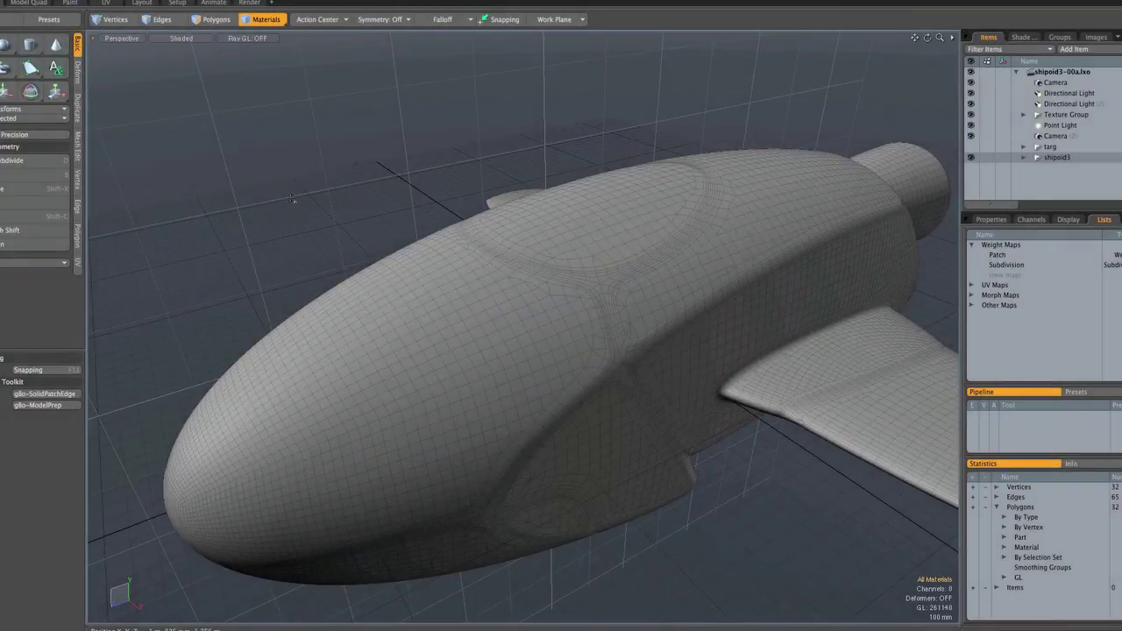
# Look up the Run Script command and the available item selection modes, choosing Materials.
pyautogui.click(480, 1)
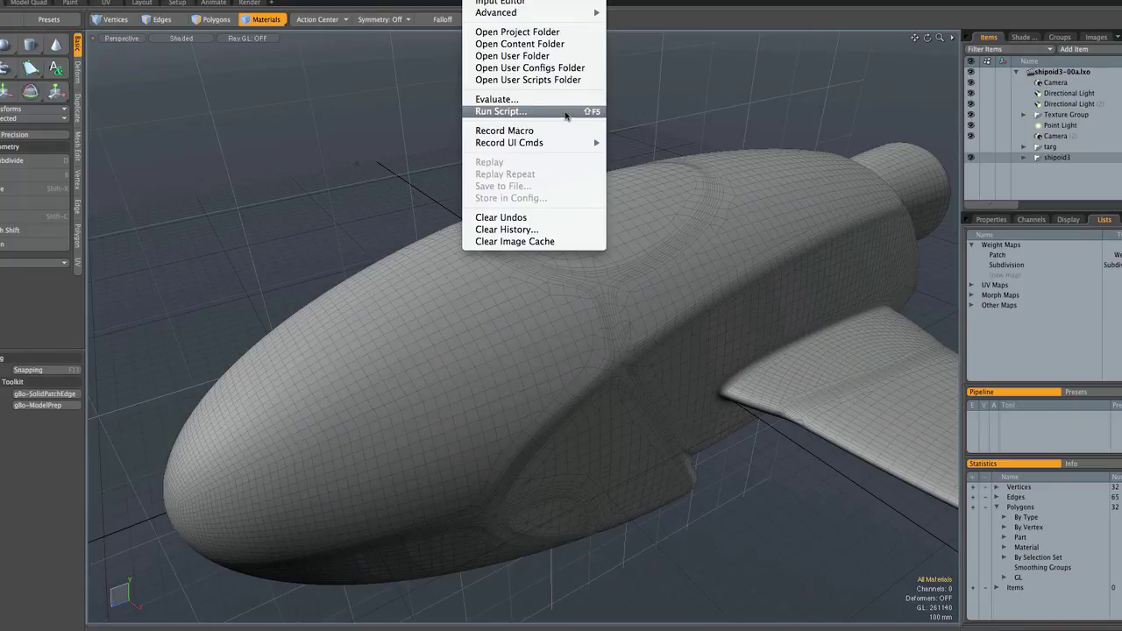
pyautogui.click(306, 61)
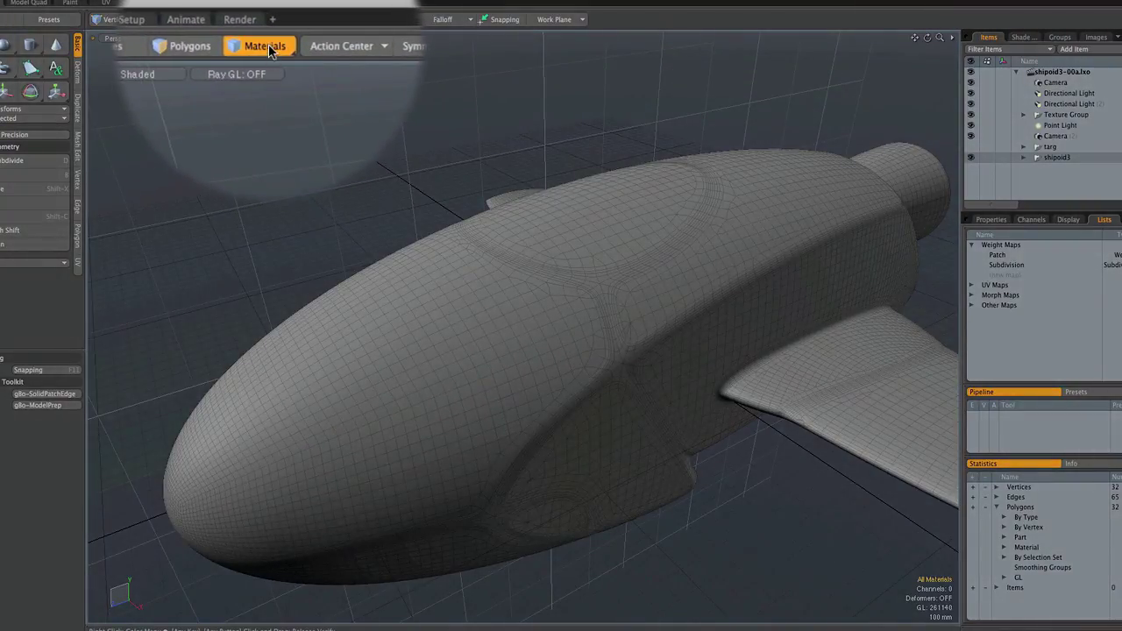
pyautogui.click(268, 44)
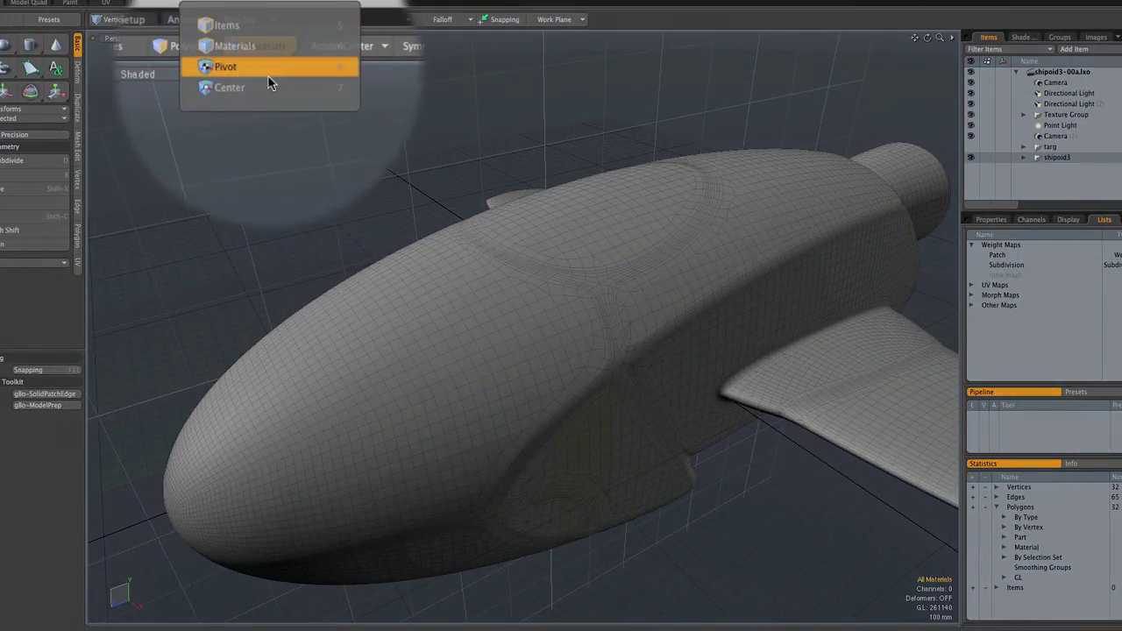
pyautogui.click(268, 49)
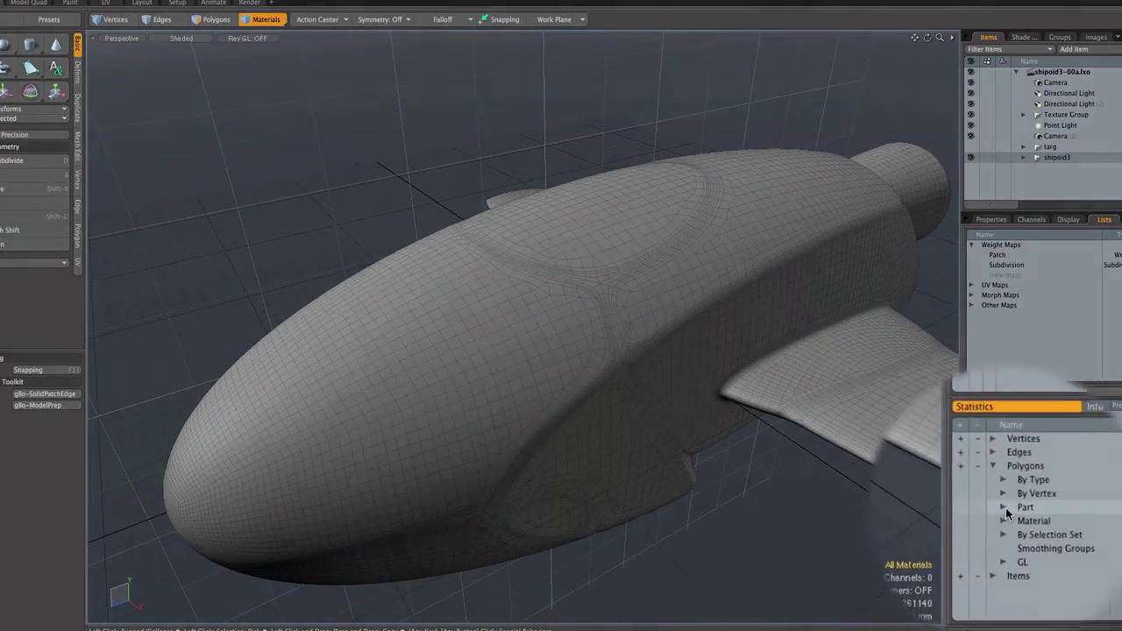
# Expand the polygon parts and highlight _Body-3396, _Body-14959 and _Body-4684 one after another, deselecting each.
pyautogui.click(1004, 536)
pyautogui.scroll(-3, 1010, 501)
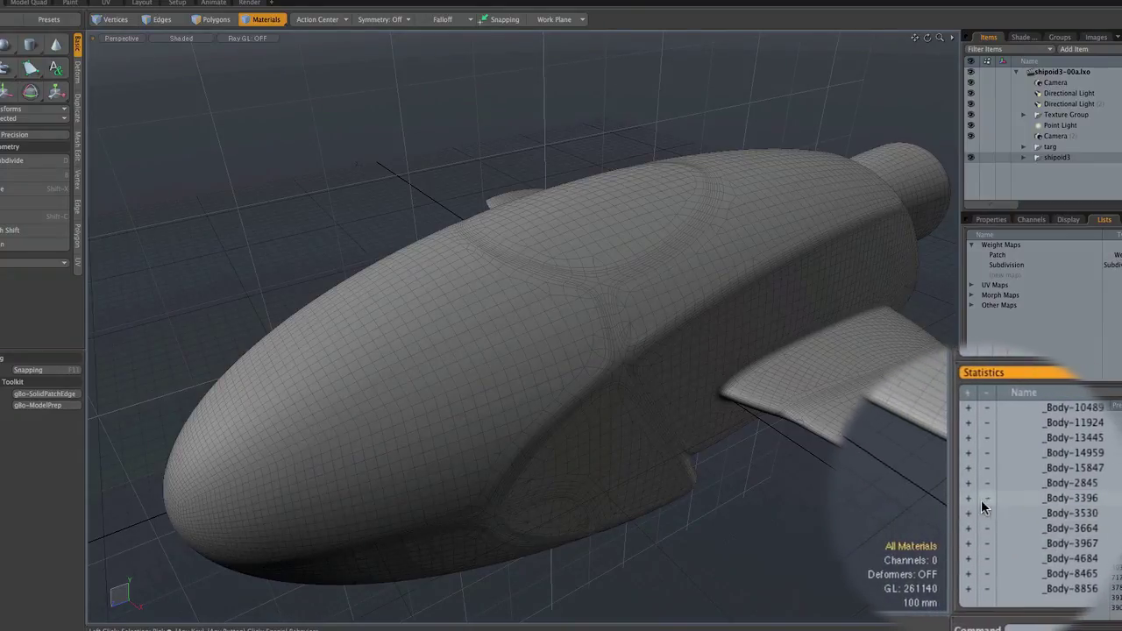
pyautogui.click(972, 500)
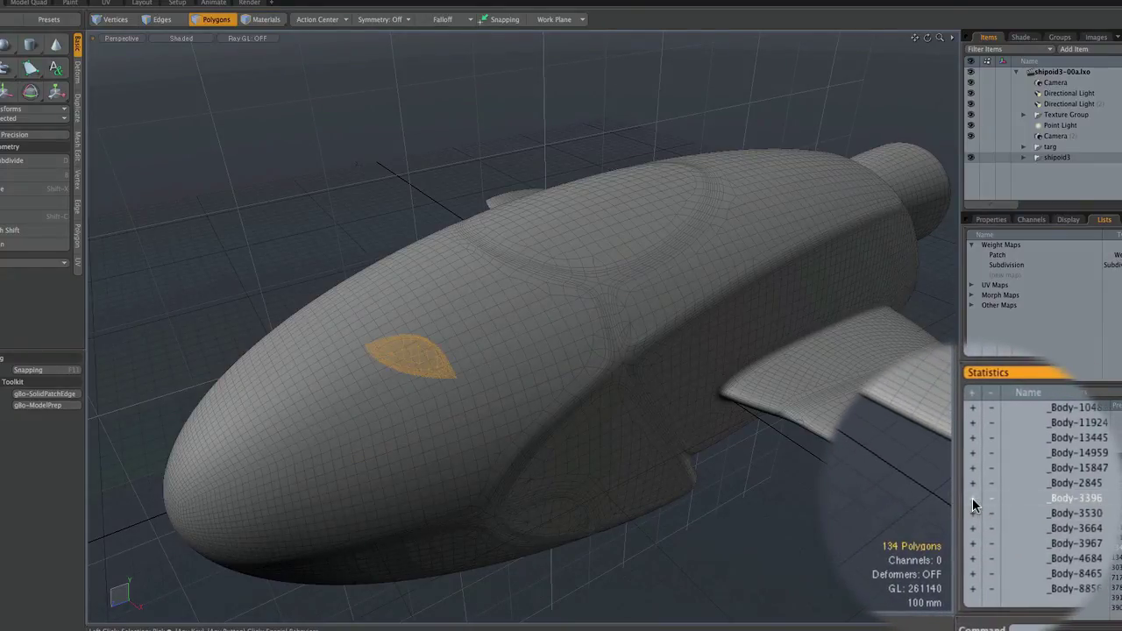
pyautogui.click(988, 501)
pyautogui.click(974, 496)
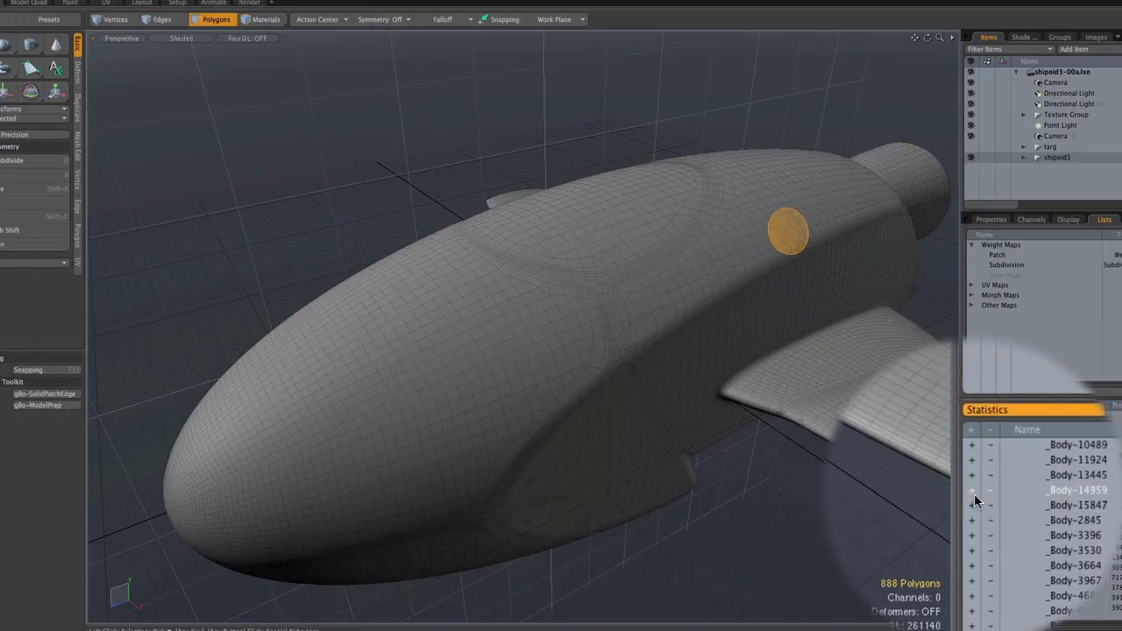
pyautogui.click(985, 497)
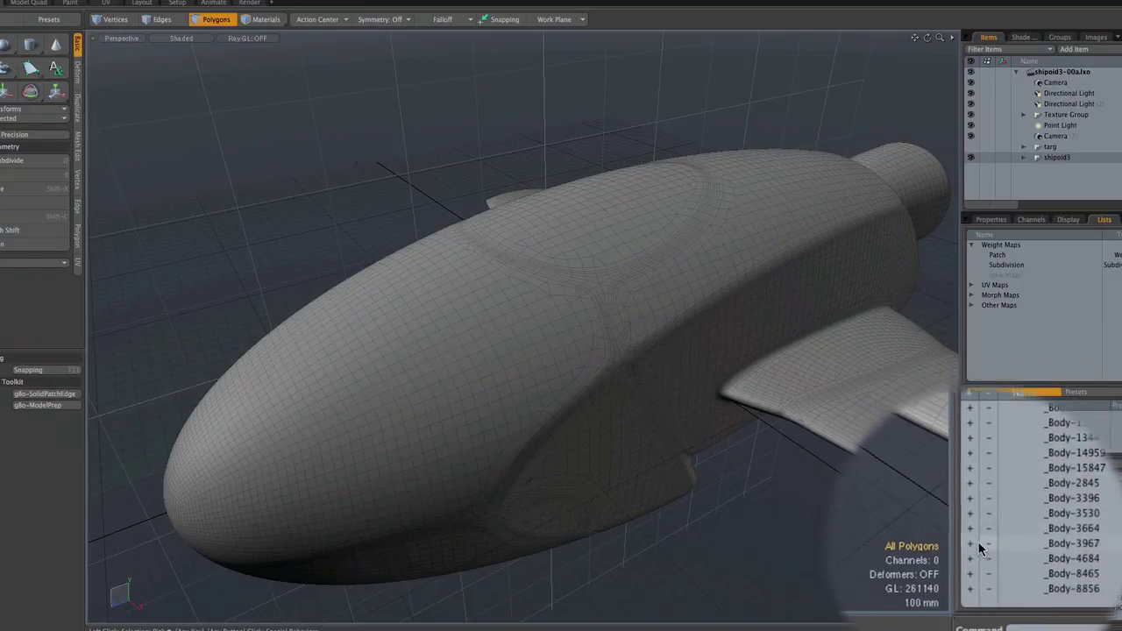
pyautogui.click(972, 559)
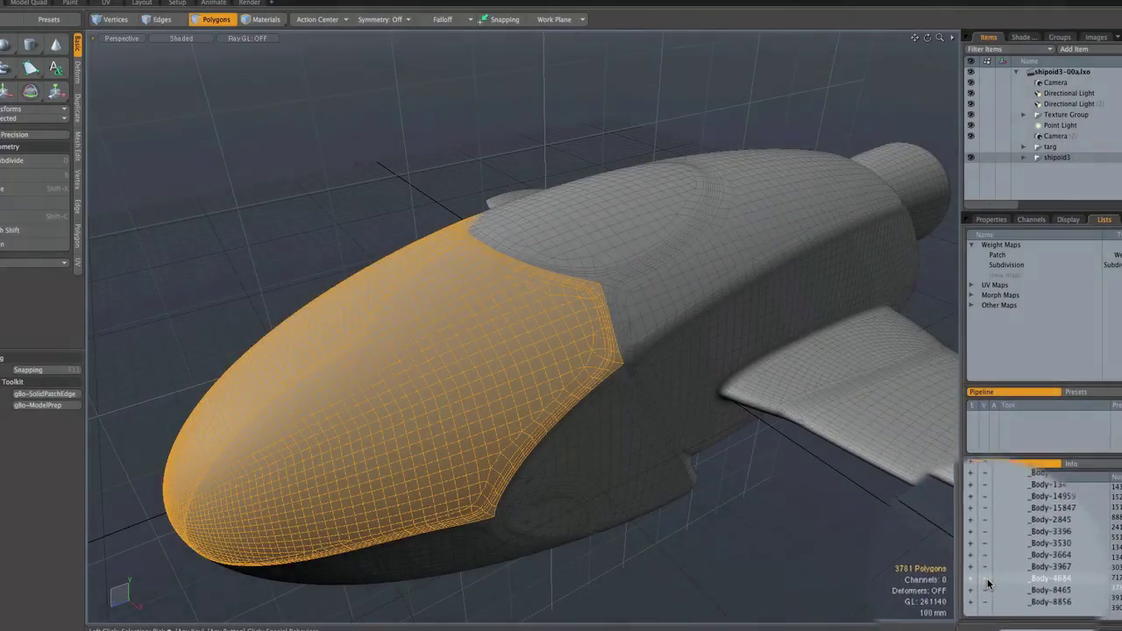
pyautogui.click(985, 588)
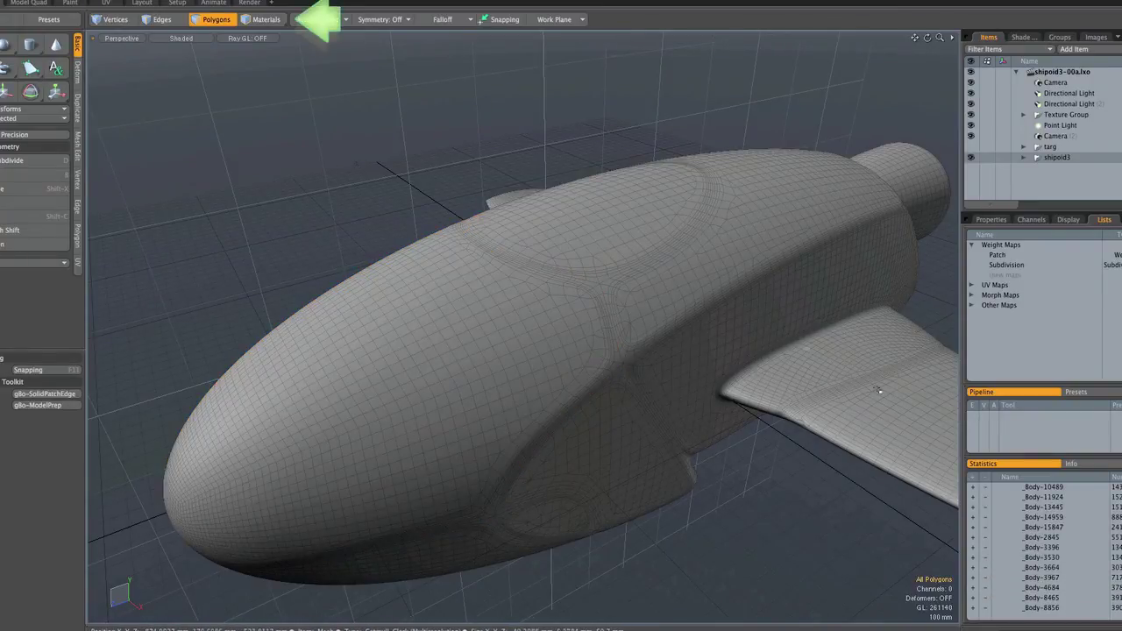
# Switch to Materials selection and check that the polygon tag type is set to Part.
pyautogui.click(256, 21)
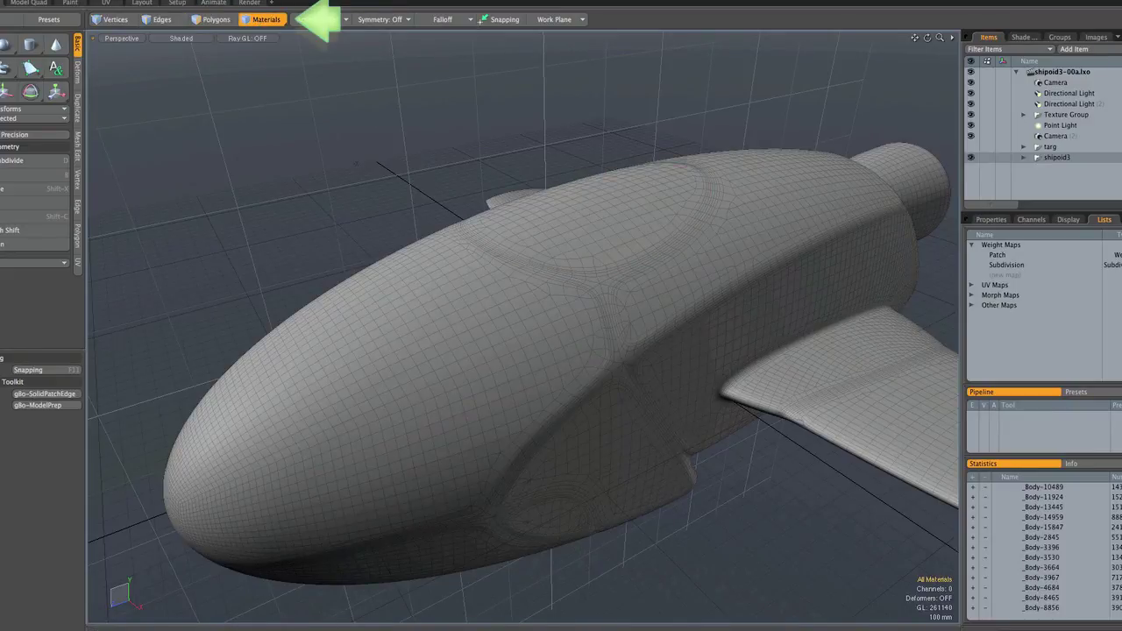
pyautogui.click(128, 0)
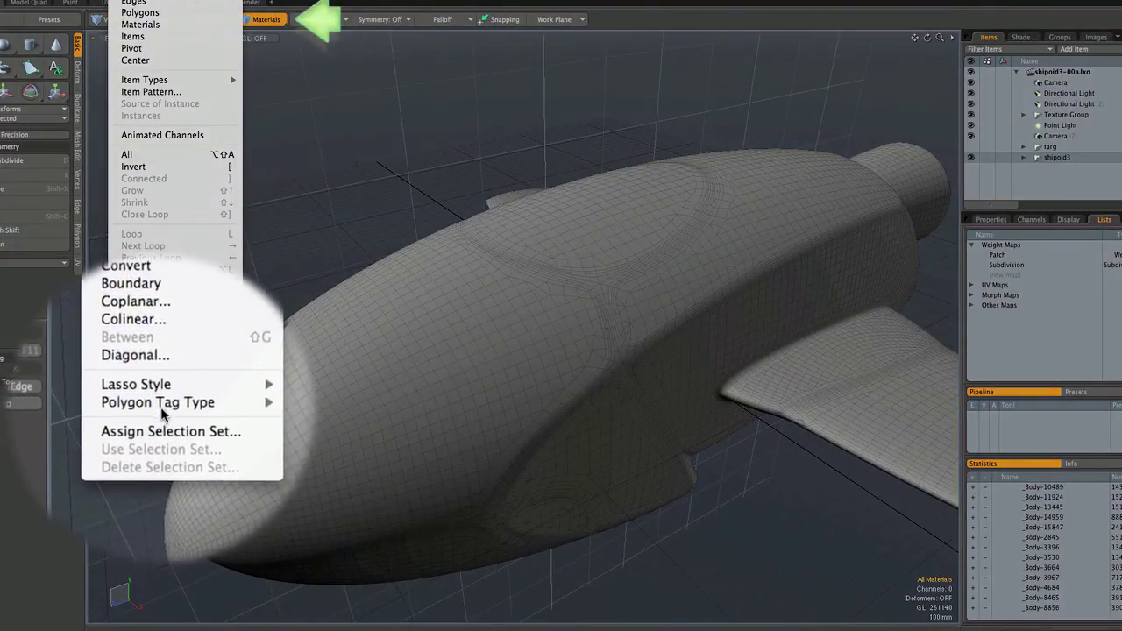
pyautogui.moveTo(162, 408)
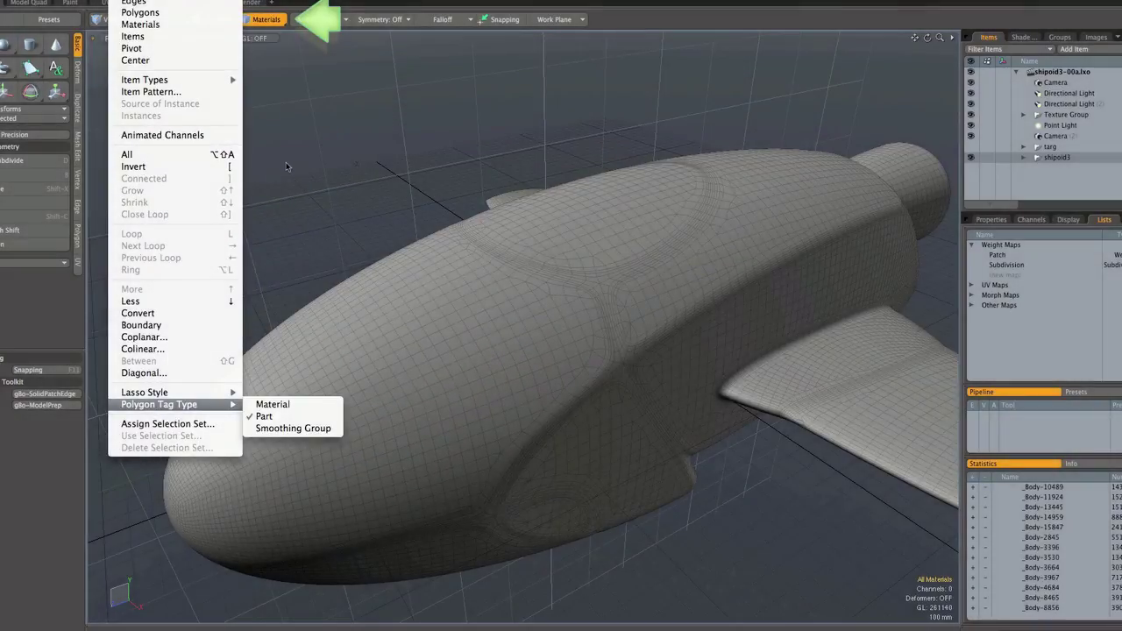
pyautogui.click(288, 161)
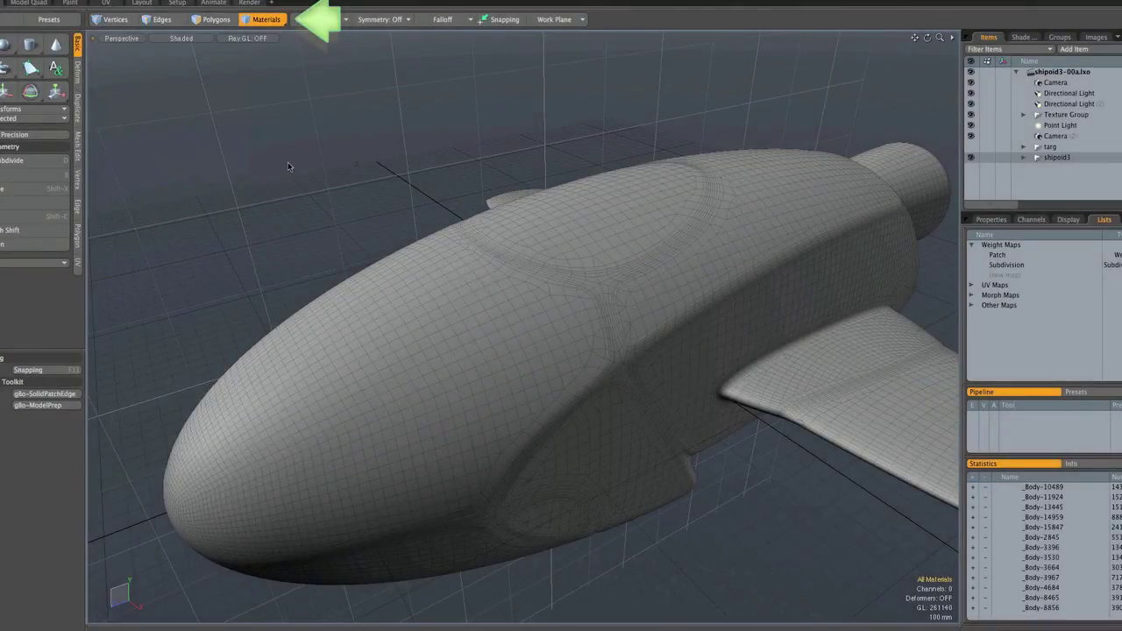
# Select the pointed oval canopy part on top of the ship's body and examine its seam up close.
pyautogui.click(527, 236)
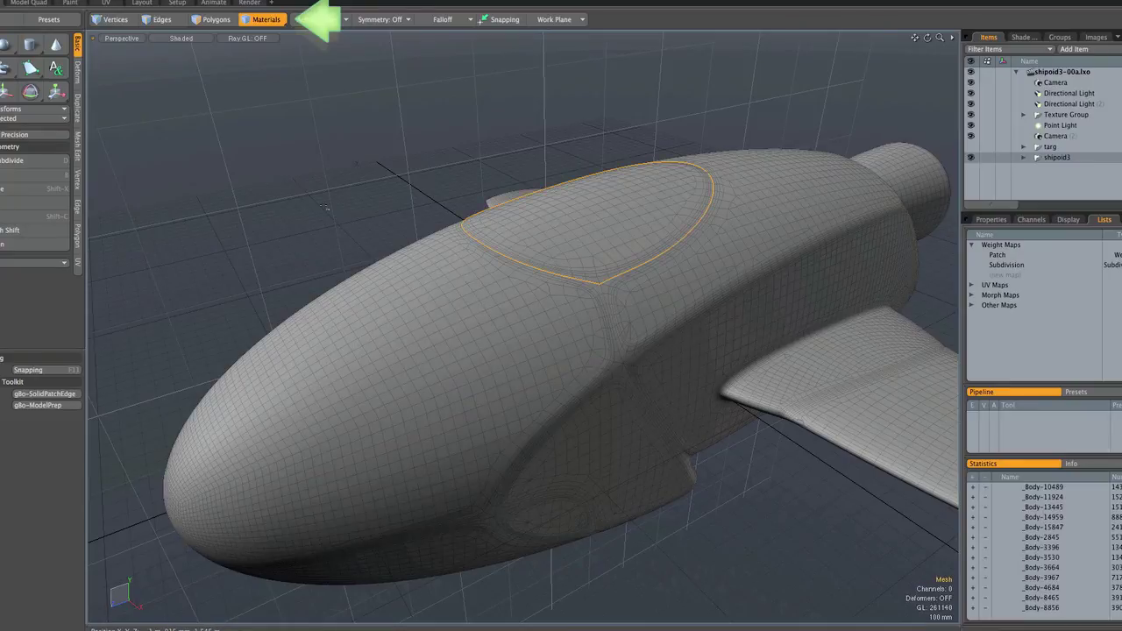
pyautogui.scroll(3, 324, 208)
pyautogui.scroll(5, 324, 208)
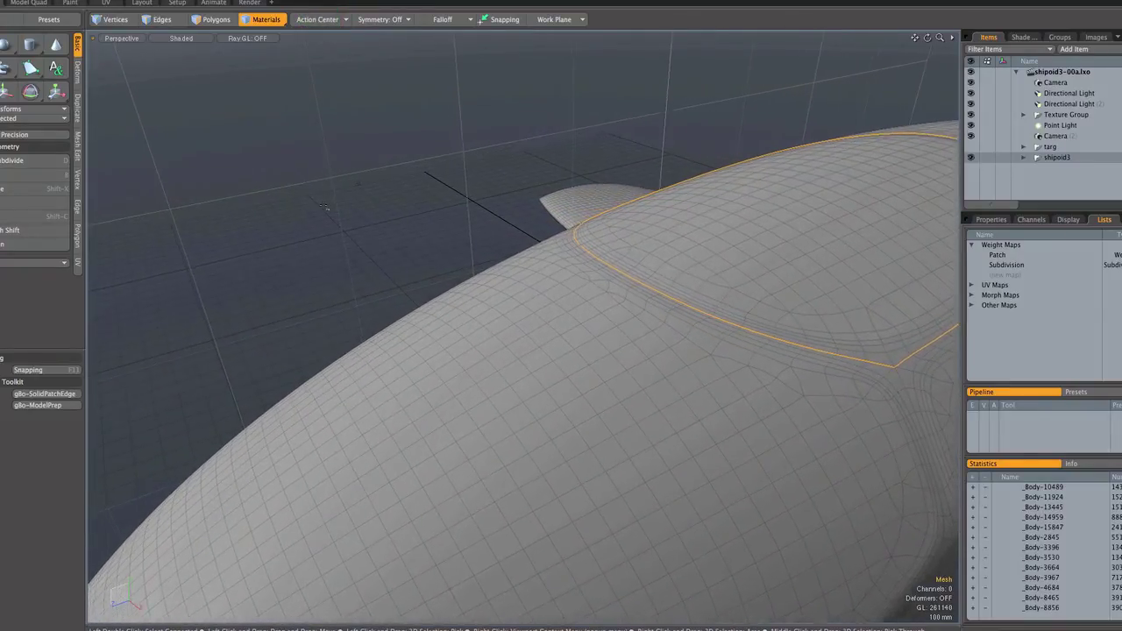
pyautogui.keyDown('alt'); pyautogui.moveTo(352, 175); pyautogui.dragTo(183, 215); pyautogui.keyUp('alt')
pyautogui.click(188, 221)
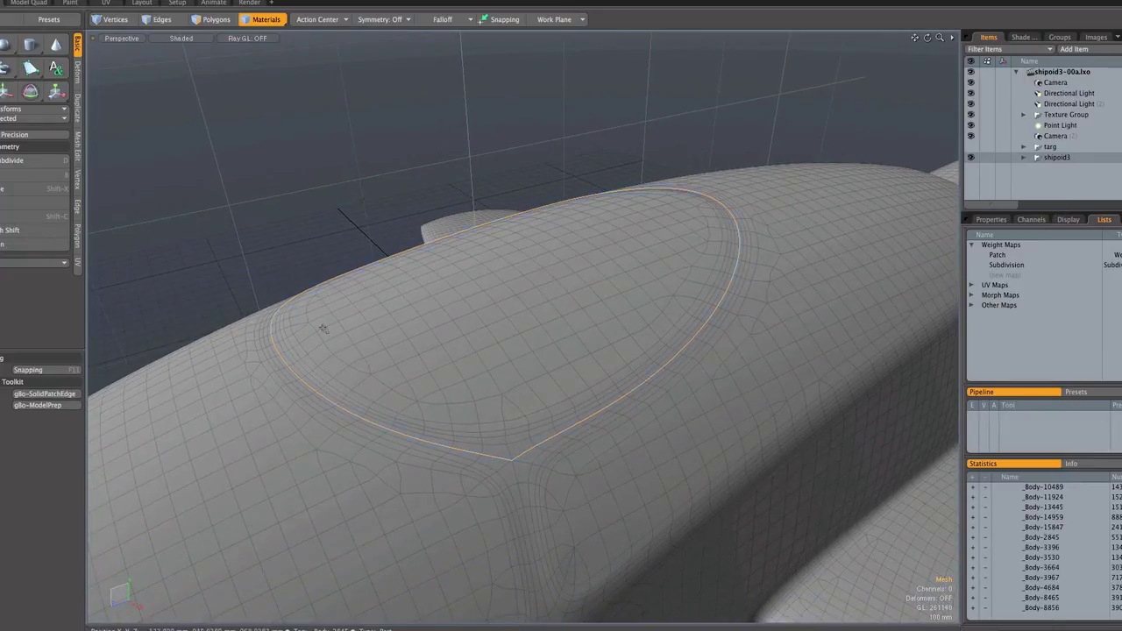
pyautogui.click(486, 425)
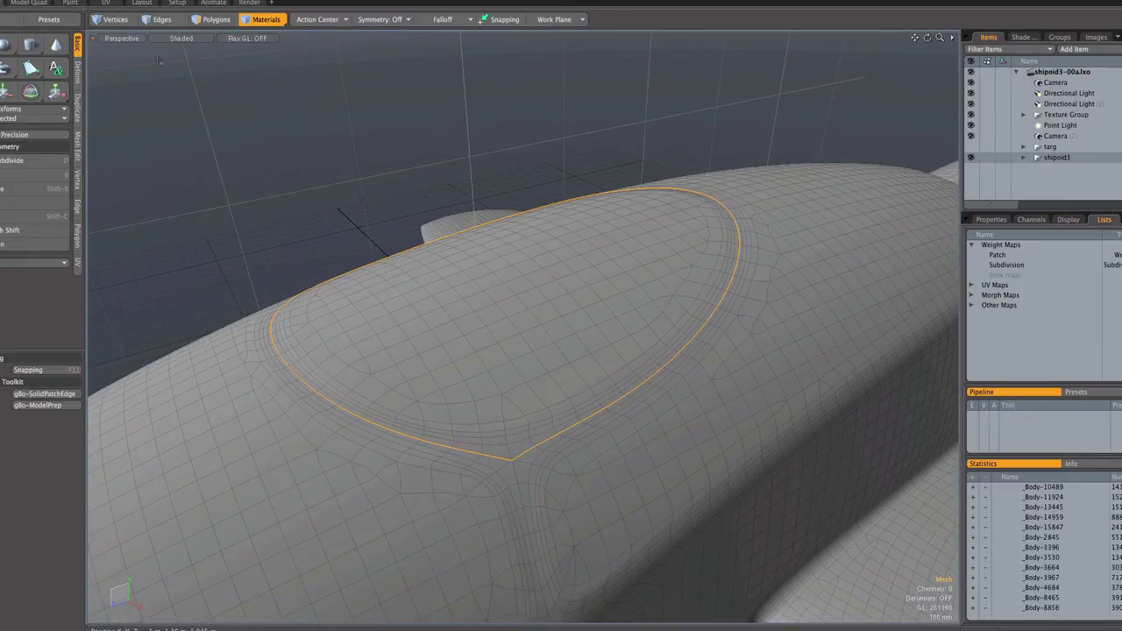
# Create a soft-edged part weight map for the selected canopy part with the Ease InOut 4-row seam profile.
pyautogui.click(196, 22)
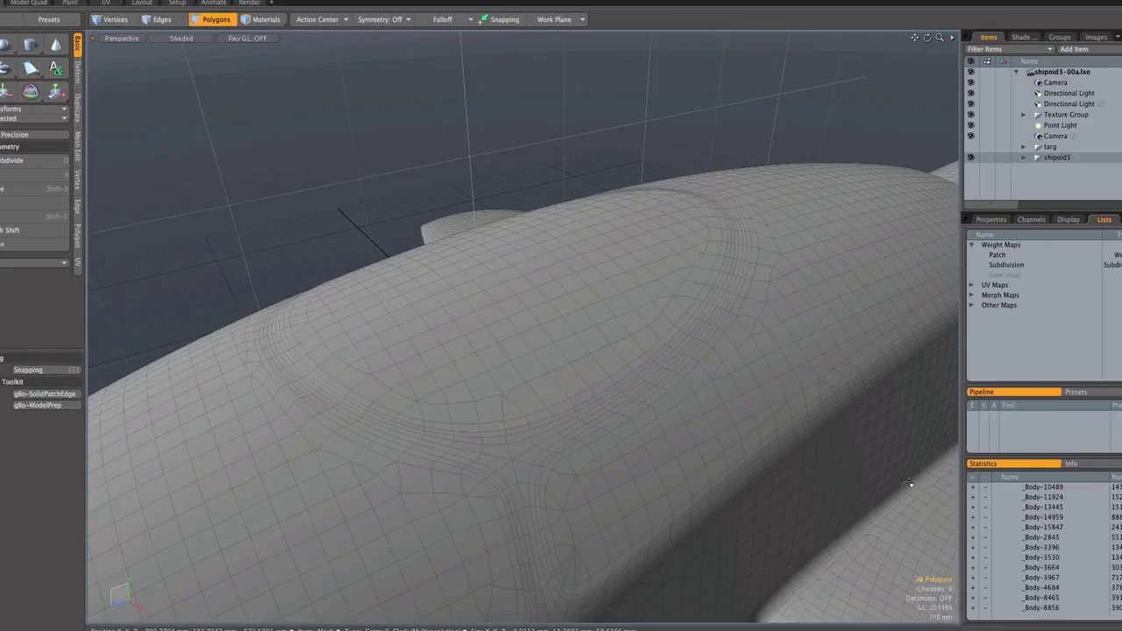
pyautogui.click(251, 19)
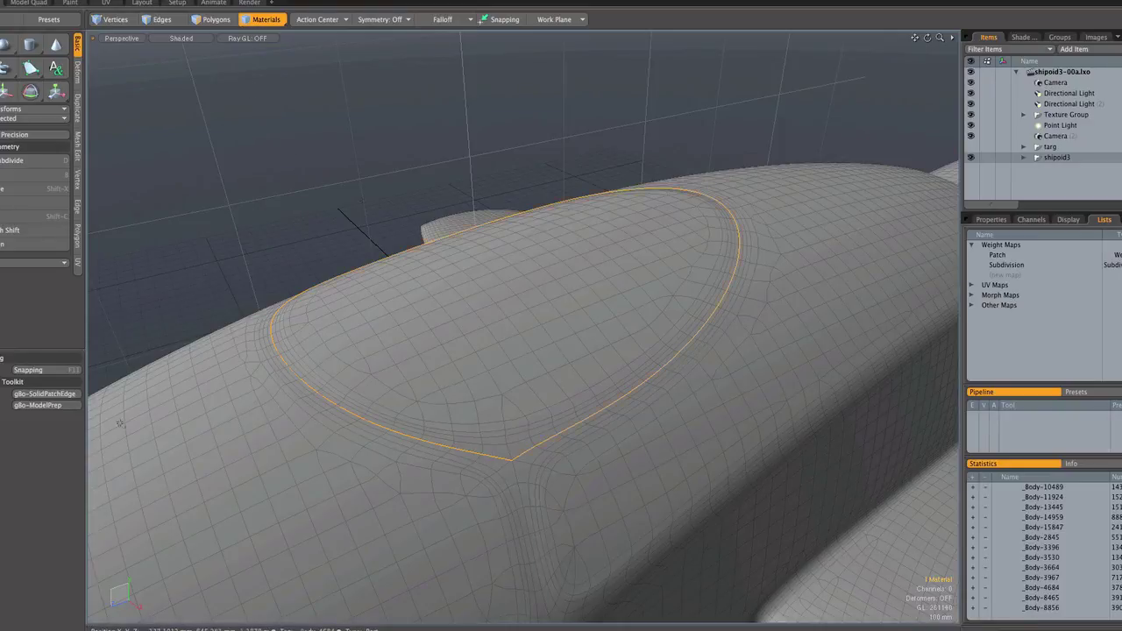
pyautogui.click(55, 396)
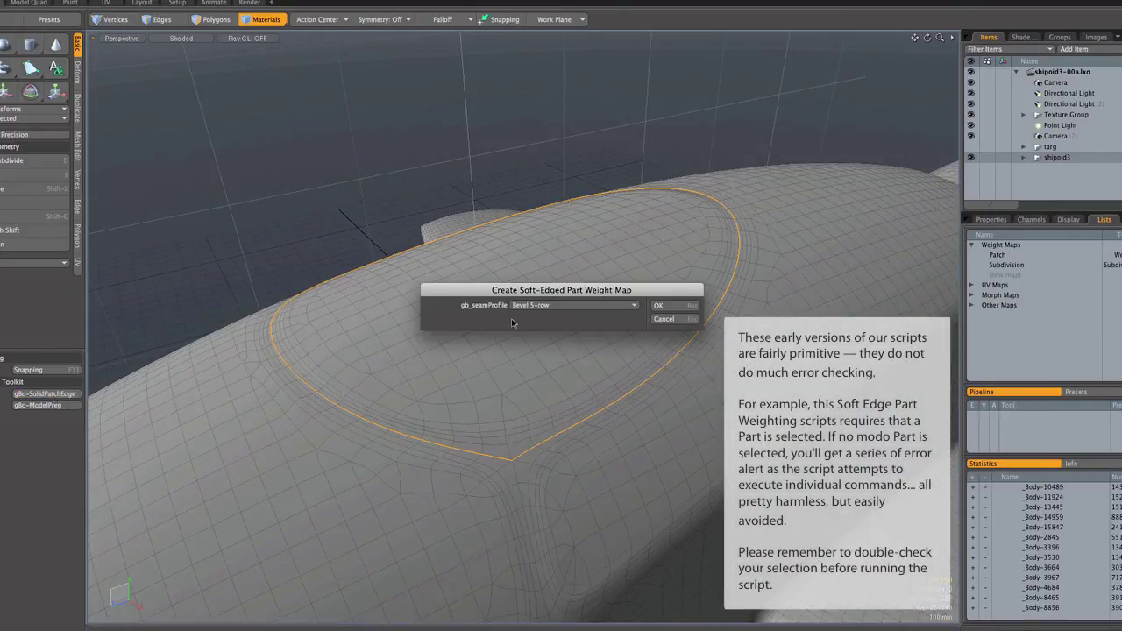
pyautogui.click(635, 307)
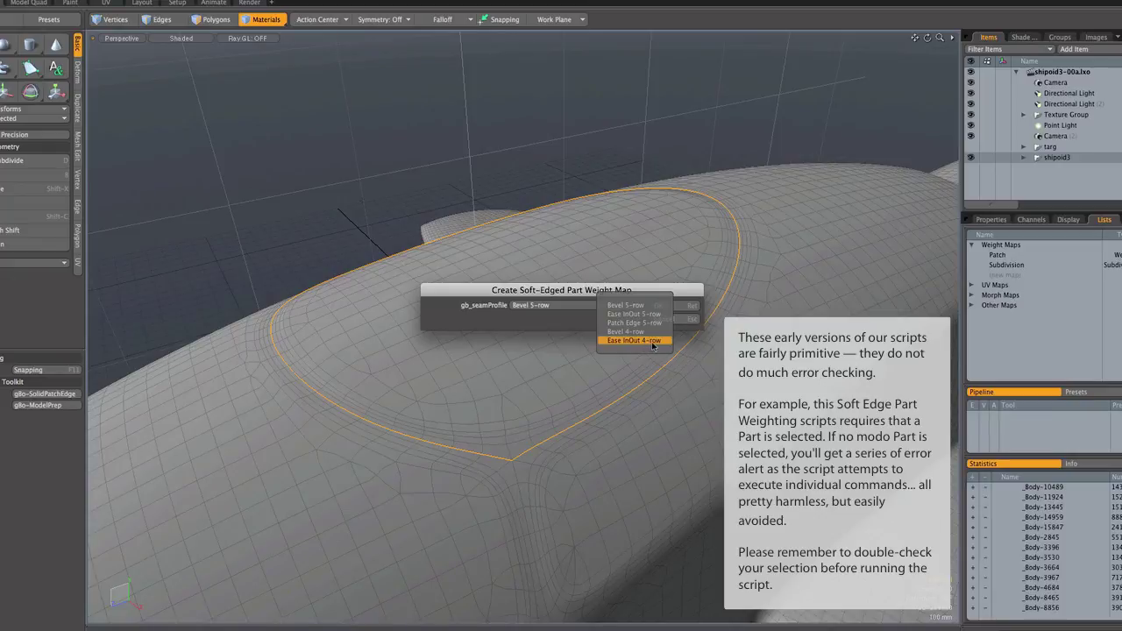
pyautogui.click(652, 341)
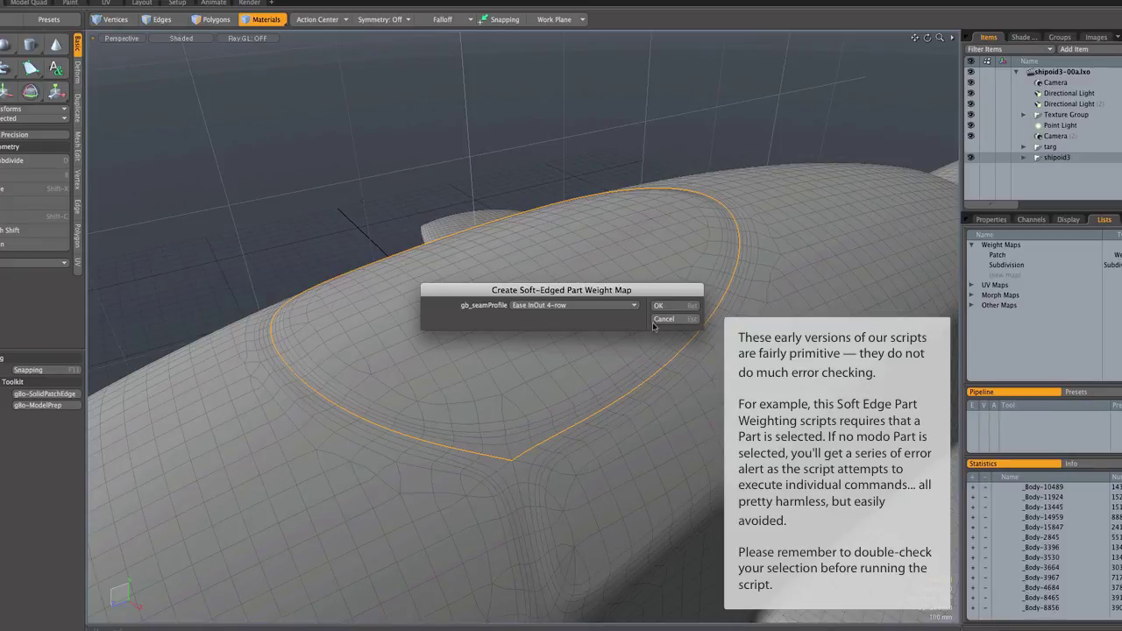
pyautogui.click(657, 306)
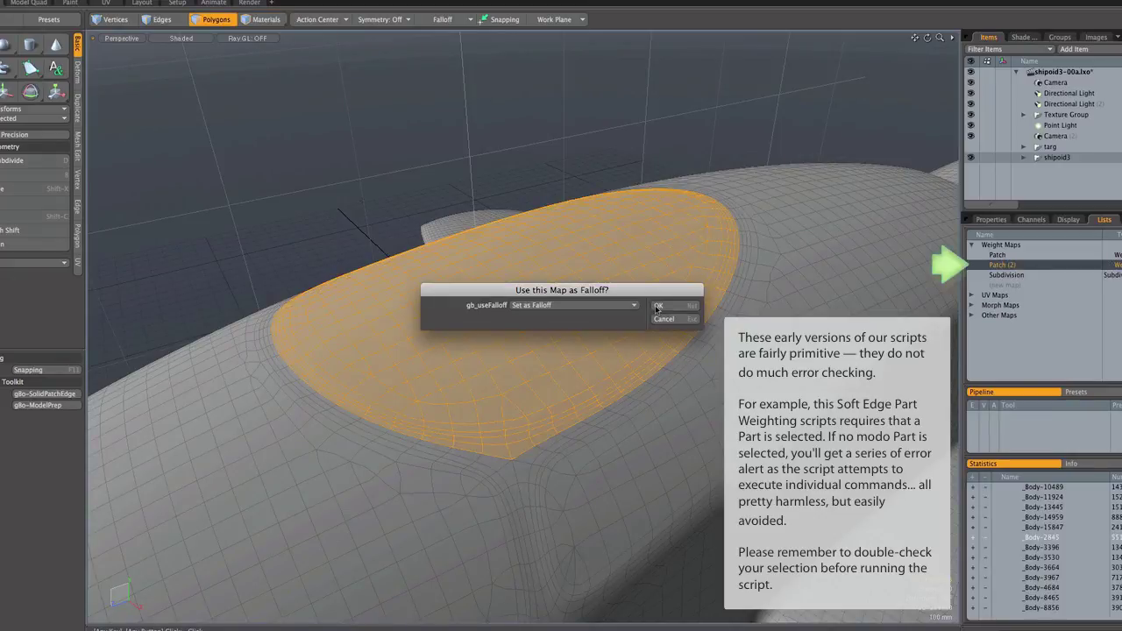
# Use the canopy part's new weight map as the falloff with the Set as Falloff option.
pyautogui.click(634, 306)
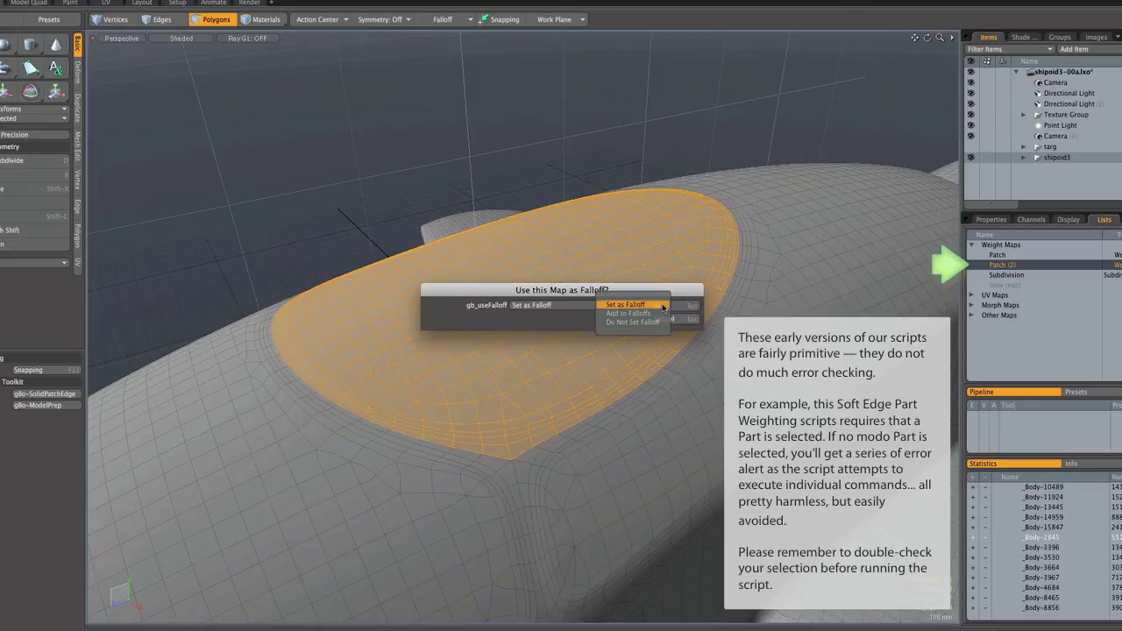
pyautogui.click(664, 305)
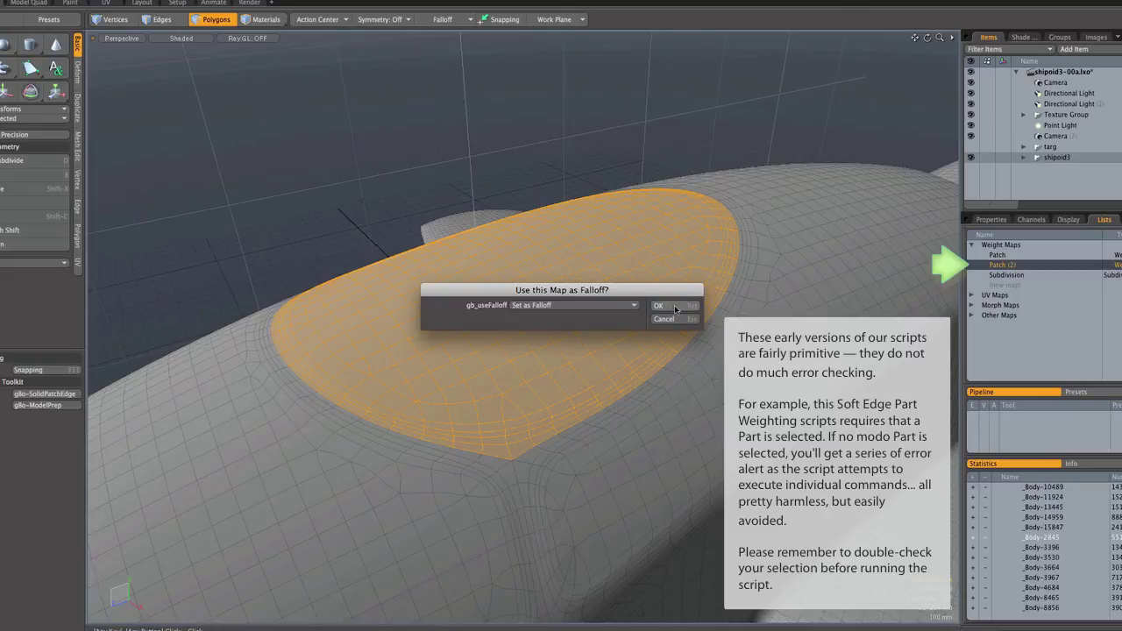
pyautogui.click(675, 306)
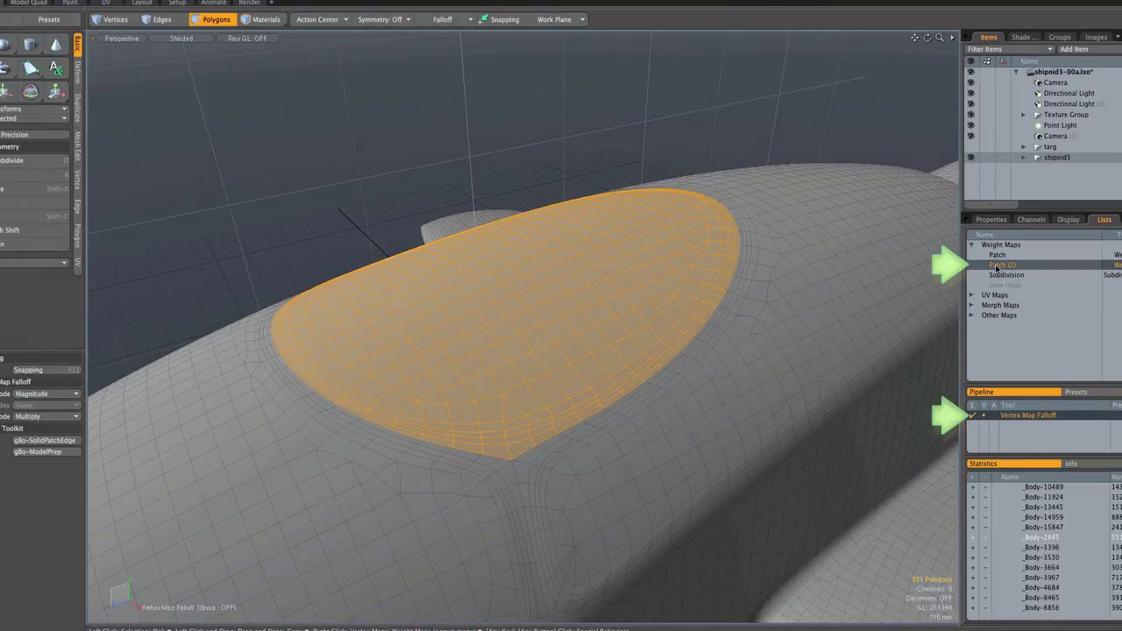
# Check that the Vertex Map falloff is active and display the weights with Vertex Map shading in the viewport.
pyautogui.click(442, 18)
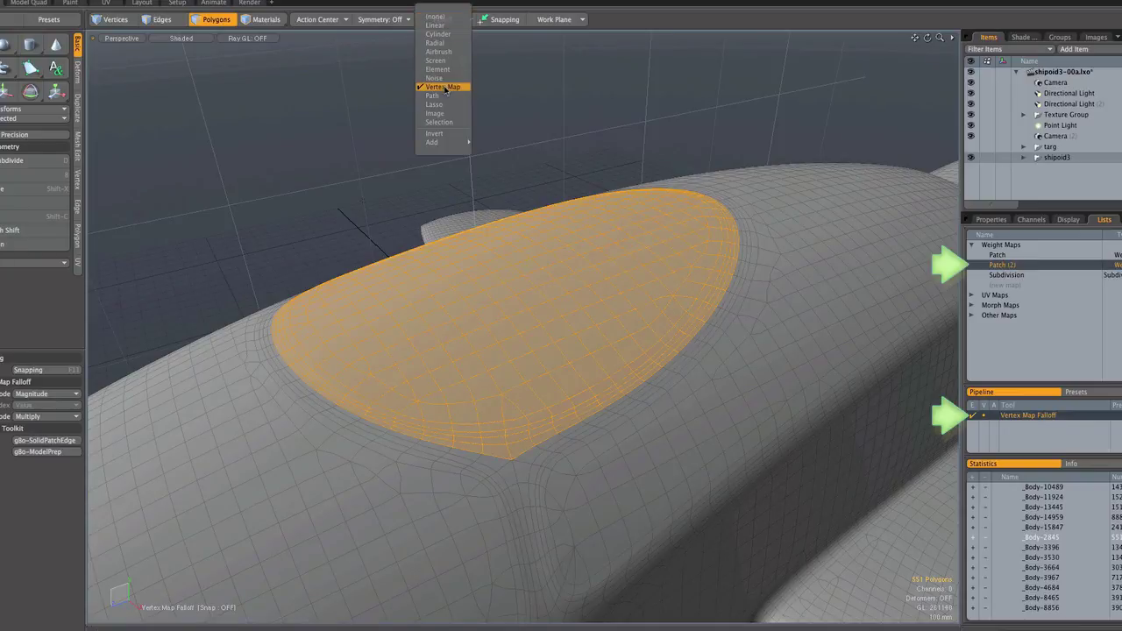
pyautogui.click(196, 102)
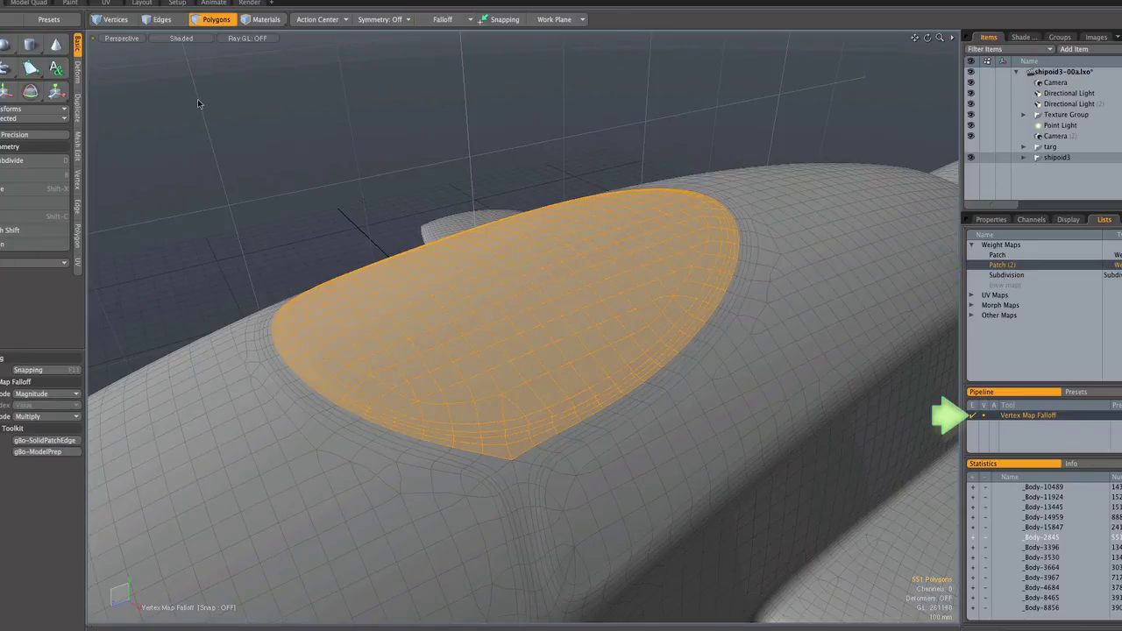
pyautogui.click(175, 39)
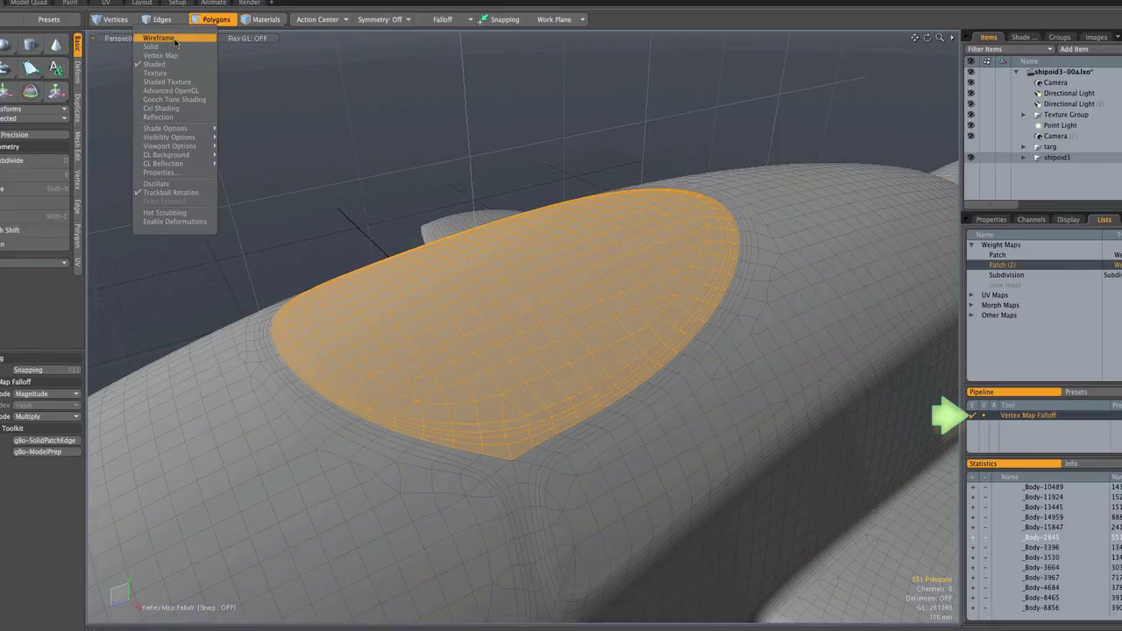
pyautogui.click(167, 56)
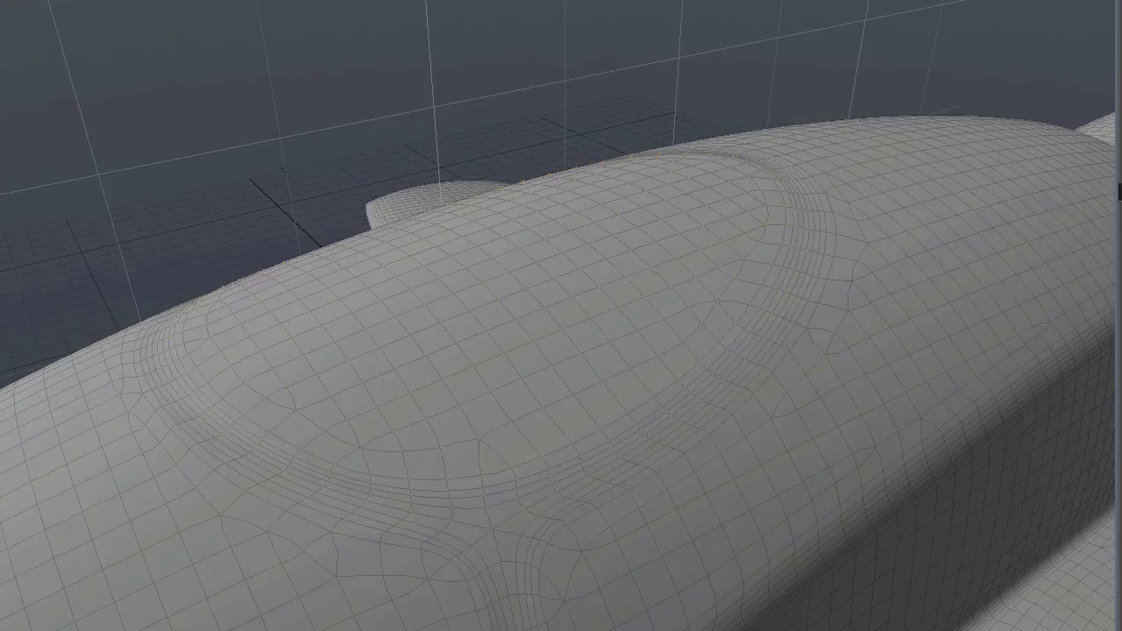
# Move the canopy part vertically through the falloff, raising it above the hull, sinking it into the hull and raising it again.
pyautogui.press('w')
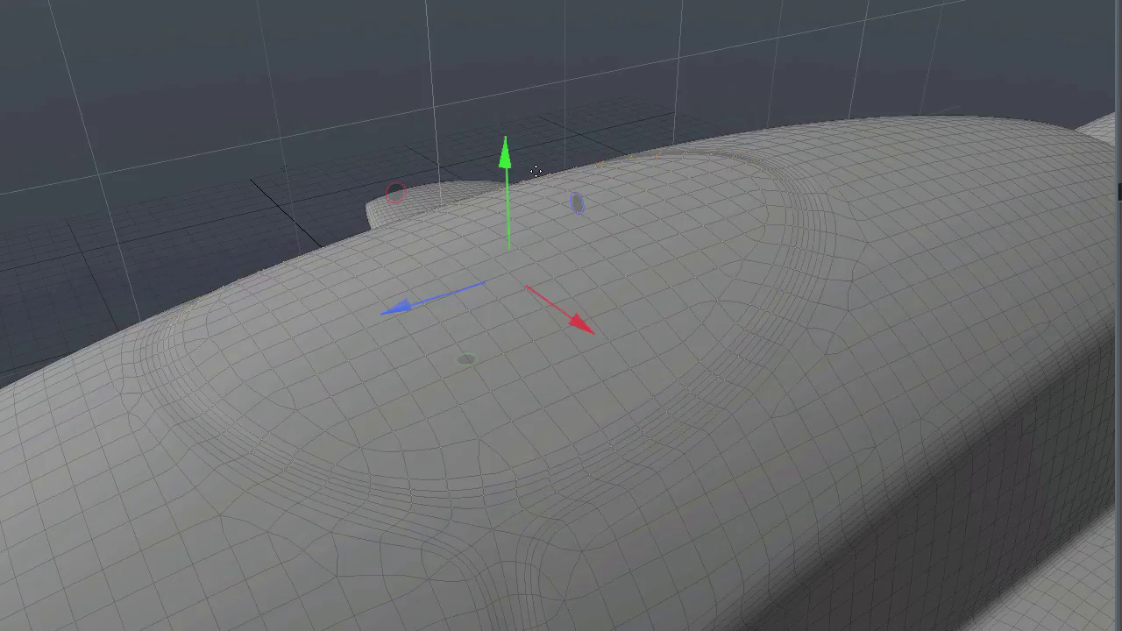
pyautogui.moveTo(511, 166); pyautogui.dragTo(485, 9)
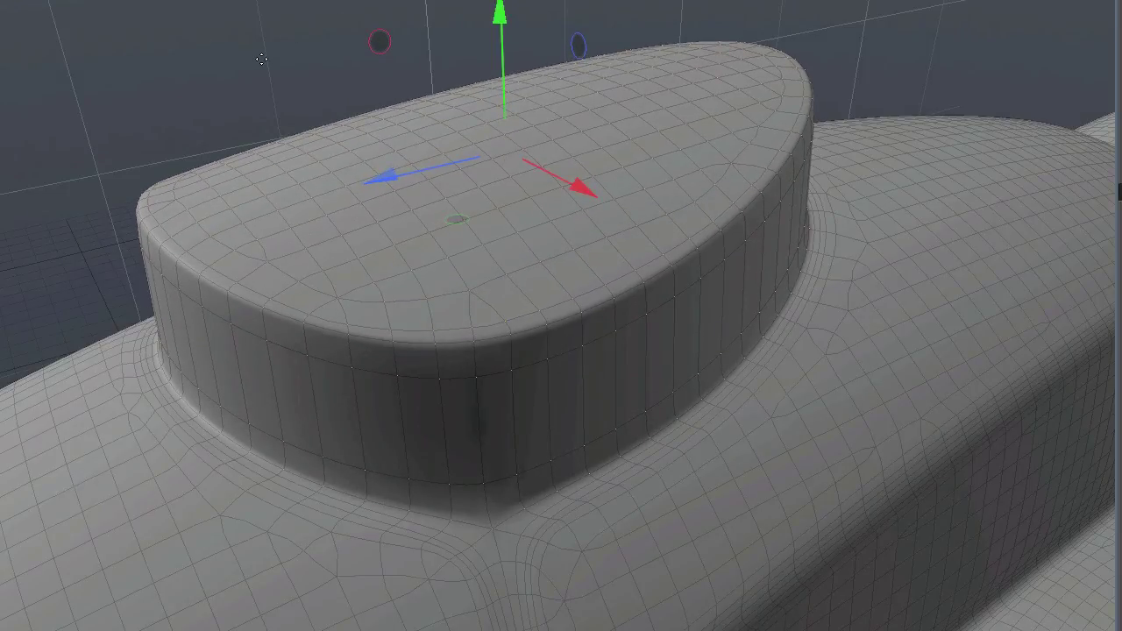
pyautogui.keyDown('alt'); pyautogui.moveTo(248, 57); pyautogui.dragTo(281, 0); pyautogui.keyUp('alt')
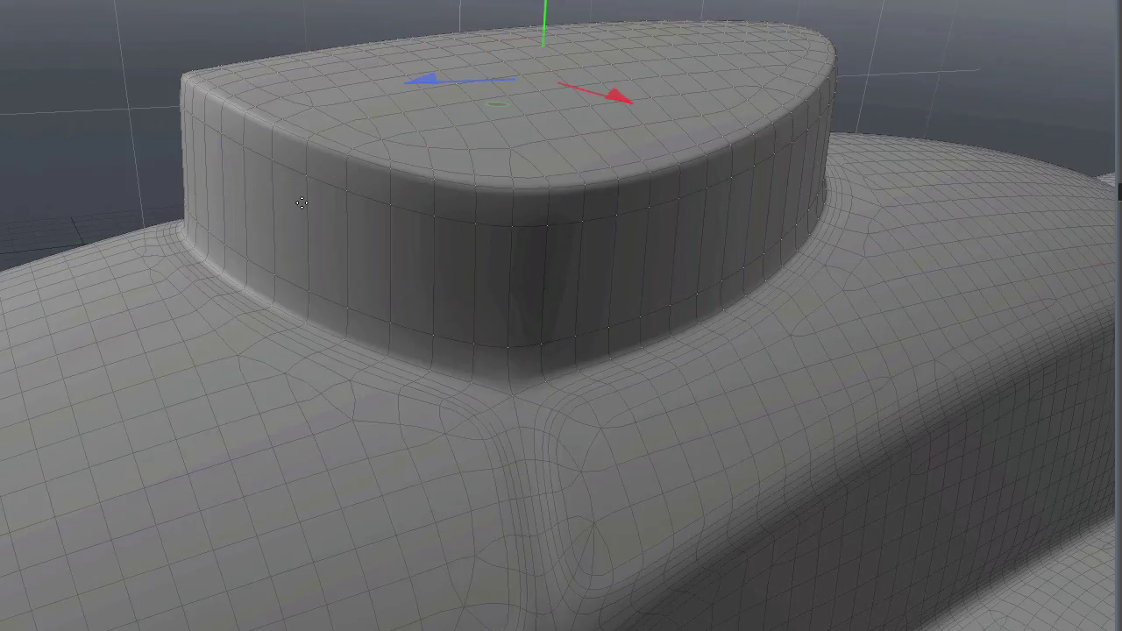
pyautogui.moveTo(544, 22); pyautogui.dragTo(534, 208)
pyautogui.moveTo(530, 267); pyautogui.dragTo(531, 253)
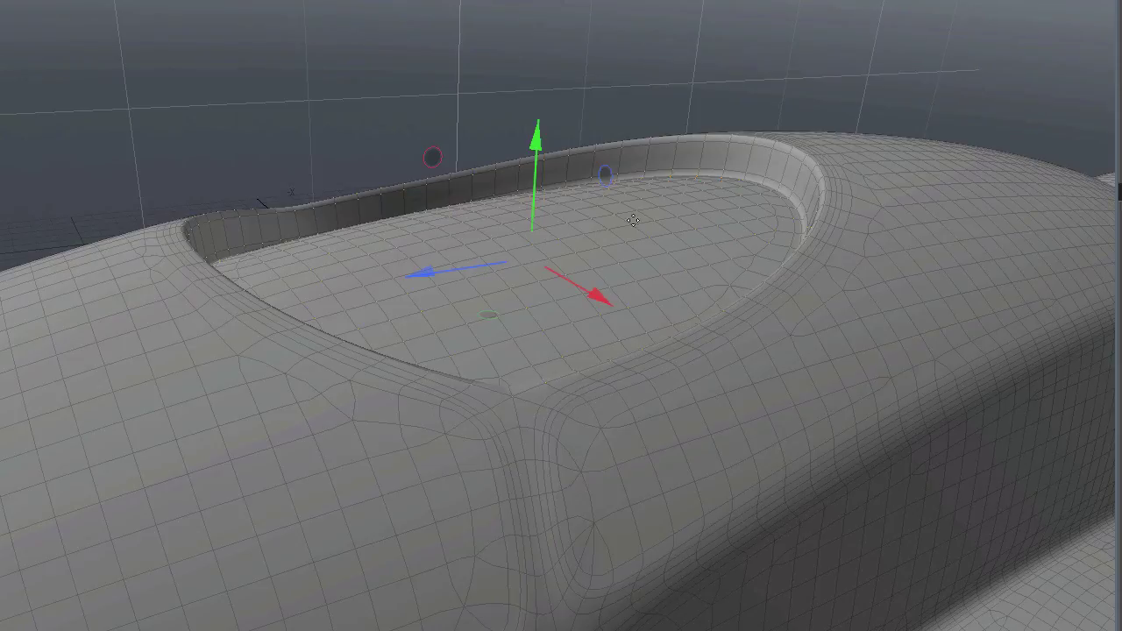
pyautogui.moveTo(530, 259); pyautogui.dragTo(533, 181)
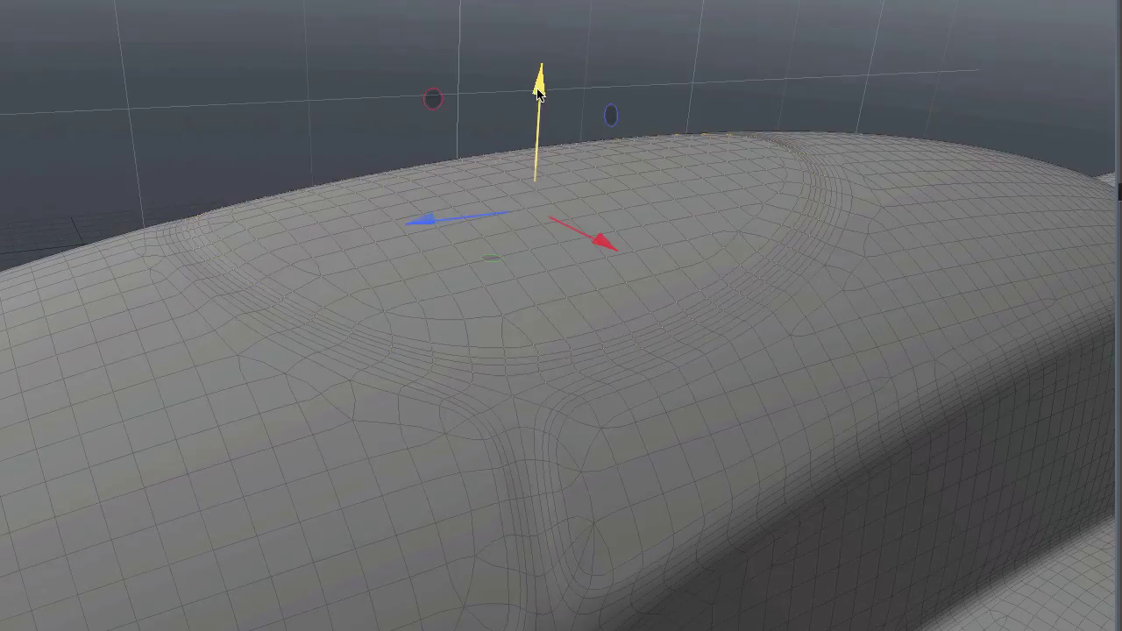
pyautogui.moveTo(538, 94)
pyautogui.mouseDown()
pyautogui.moveTo(539, 0)
pyautogui.moveTo(539, 110)
pyautogui.mouseUp()
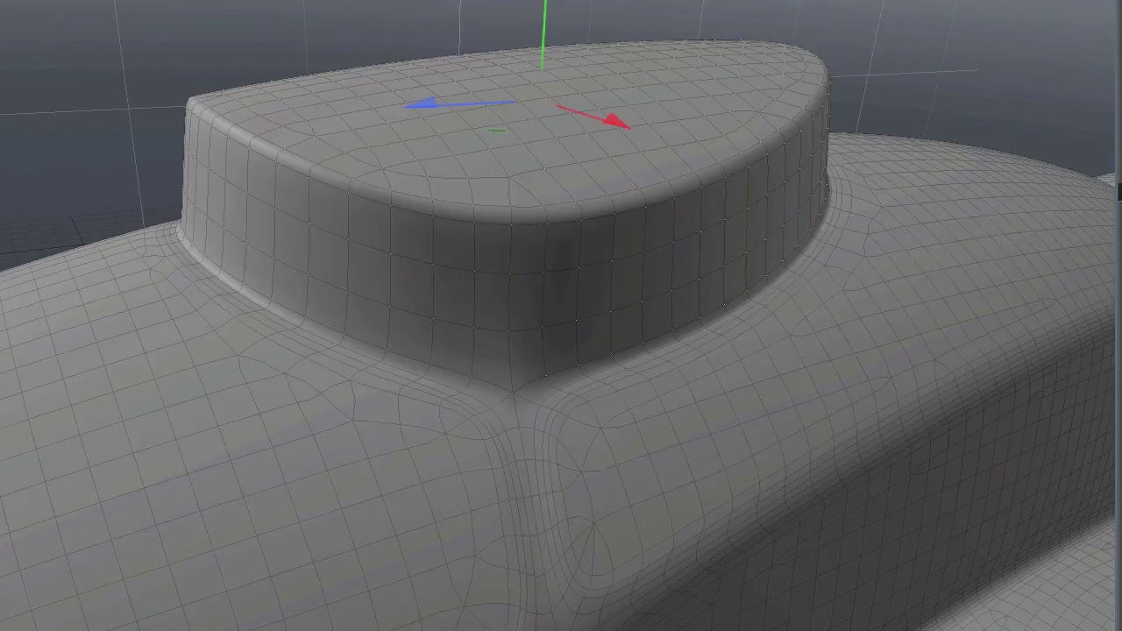
# Sink the canopy part into the hull and add a linear falloff along its length to the vertex map falloff.
pyautogui.moveTo(542, 35); pyautogui.dragTo(510, 221)
pyautogui.press('r')
pyautogui.click(394, 1)
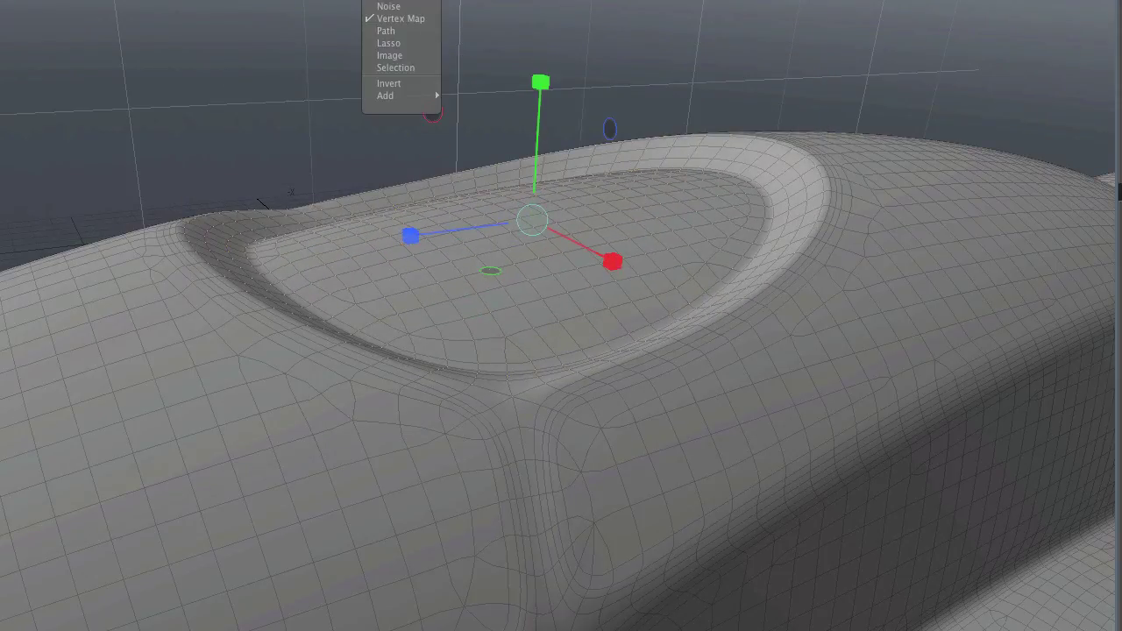
pyautogui.moveTo(390, 95)
pyautogui.click(469, 111)
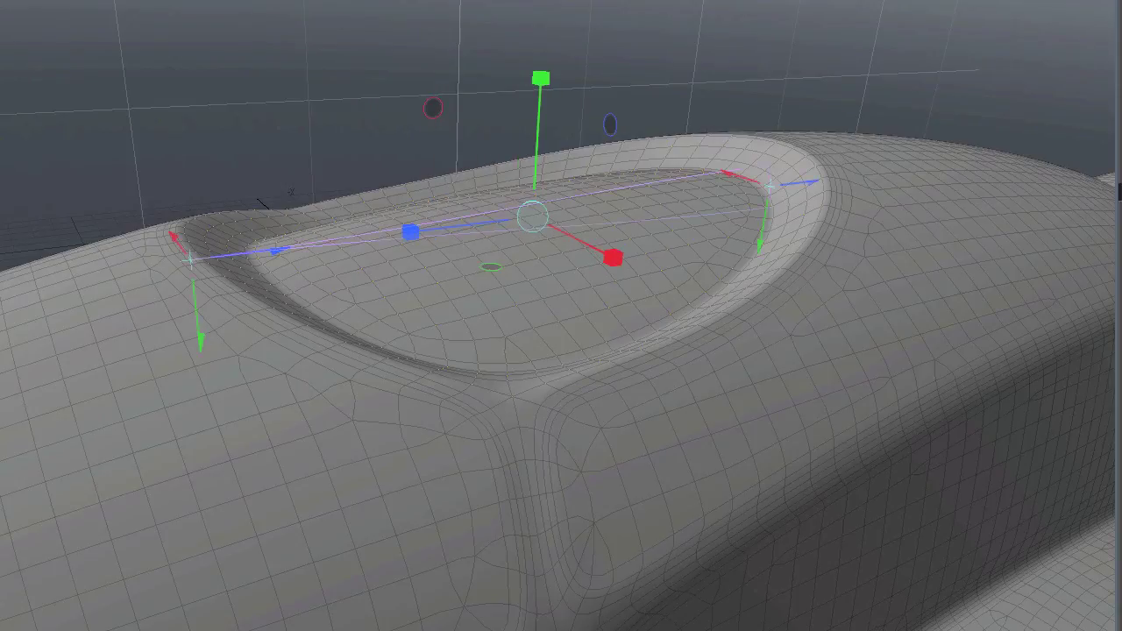
pyautogui.click(487, 180)
# Raise the canopy's rounded end with the combined falloffs, and lower it back into the hull.
pyautogui.moveTo(538, 158); pyautogui.dragTo(537, 53)
pyautogui.moveTo(538, 111); pyautogui.dragTo(538, 136)
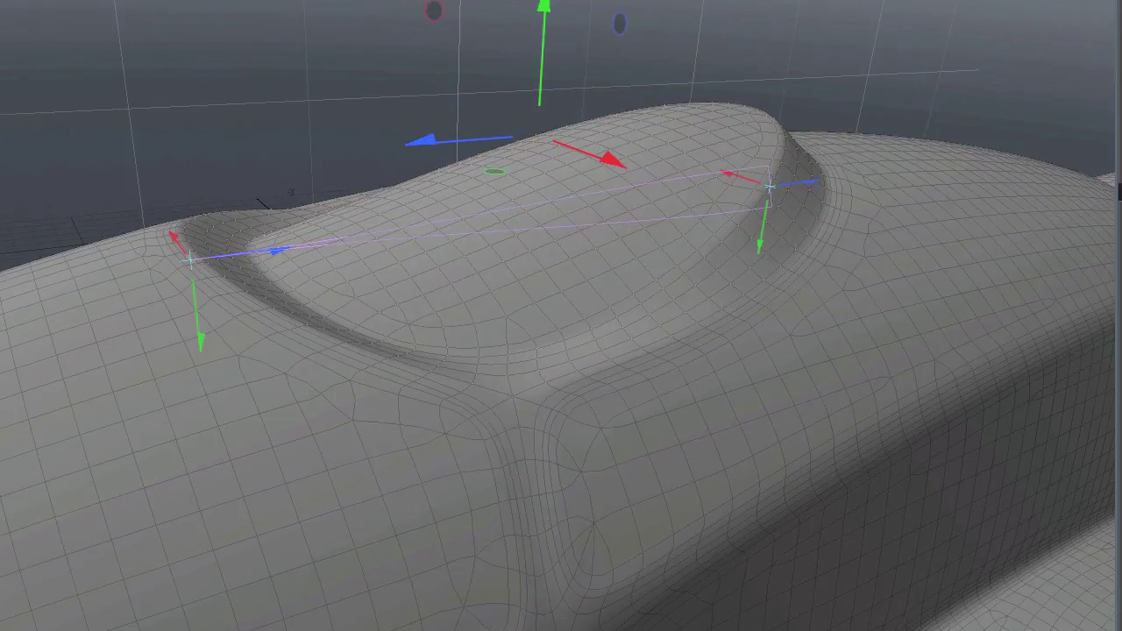
pyautogui.moveTo(541, 48); pyautogui.dragTo(536, 156)
pyautogui.press('t')
pyautogui.moveTo(541, 228)
pyautogui.mouseDown()
pyautogui.moveTo(605, 226)
pyautogui.moveTo(545, 227)
pyautogui.mouseUp()
pyautogui.press('space')
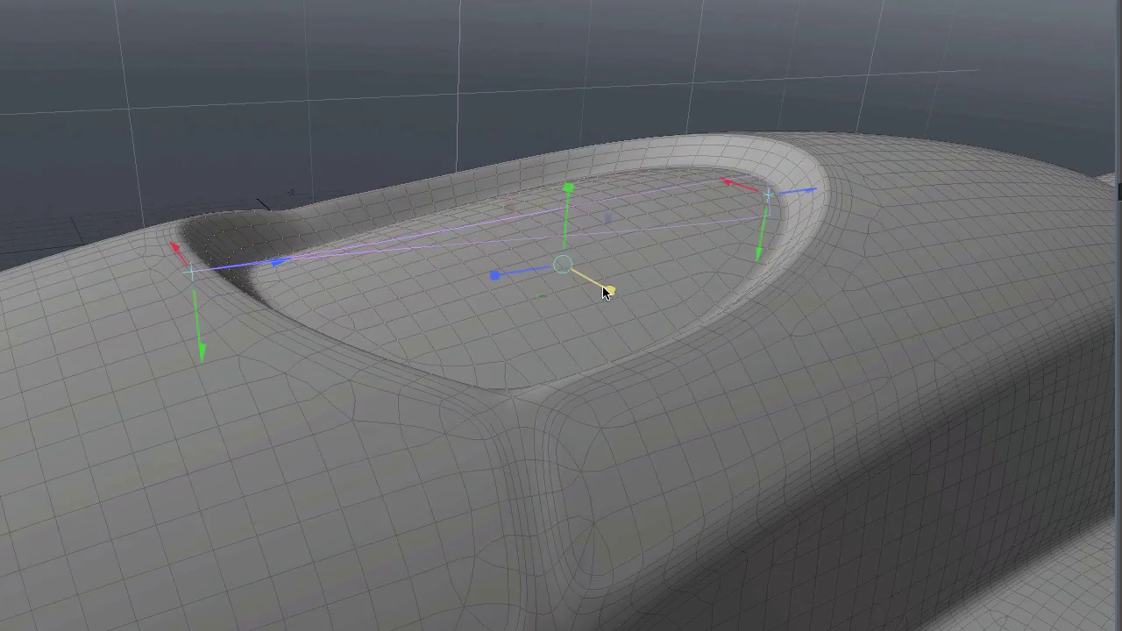
# Scale the canopy part down along X and Z, and lift its rounded end well above the hull.
pyautogui.click(224, 2)
pyautogui.click(224, 4)
pyautogui.press('r')
pyautogui.moveTo(614, 270); pyautogui.dragTo(589, 257)
pyautogui.moveTo(412, 242); pyautogui.dragTo(447, 238)
pyautogui.press('w')
pyautogui.moveTo(537, 132); pyautogui.dragTo(544, 18)
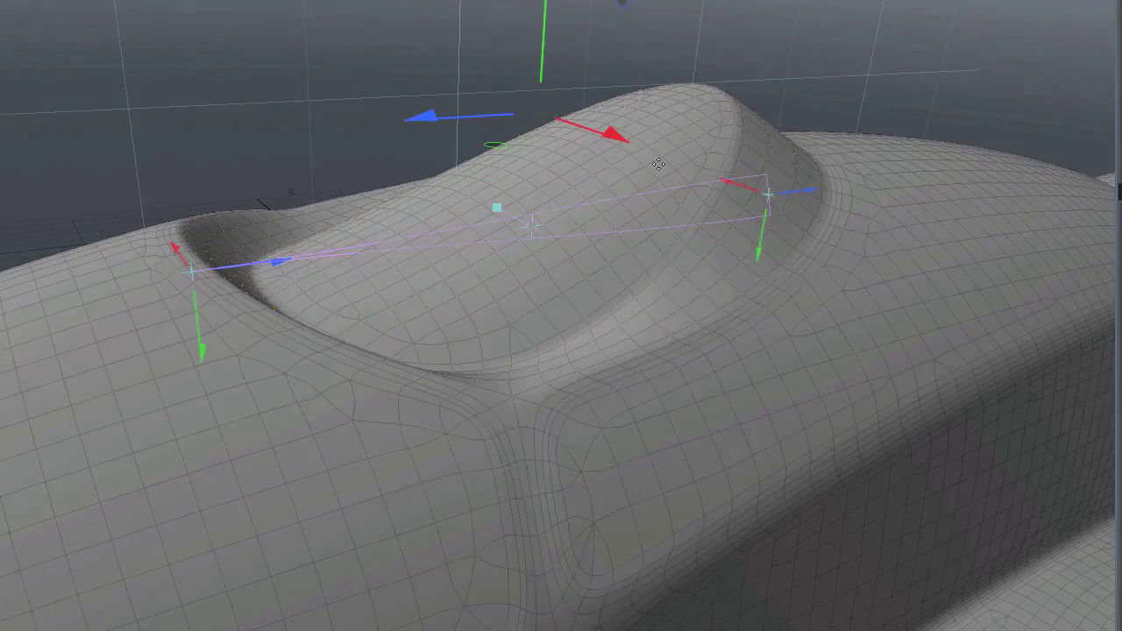
pyautogui.moveTo(439, 115)
pyautogui.mouseDown()
pyautogui.moveTo(361, 118)
pyautogui.moveTo(447, 115)
pyautogui.mouseUp()
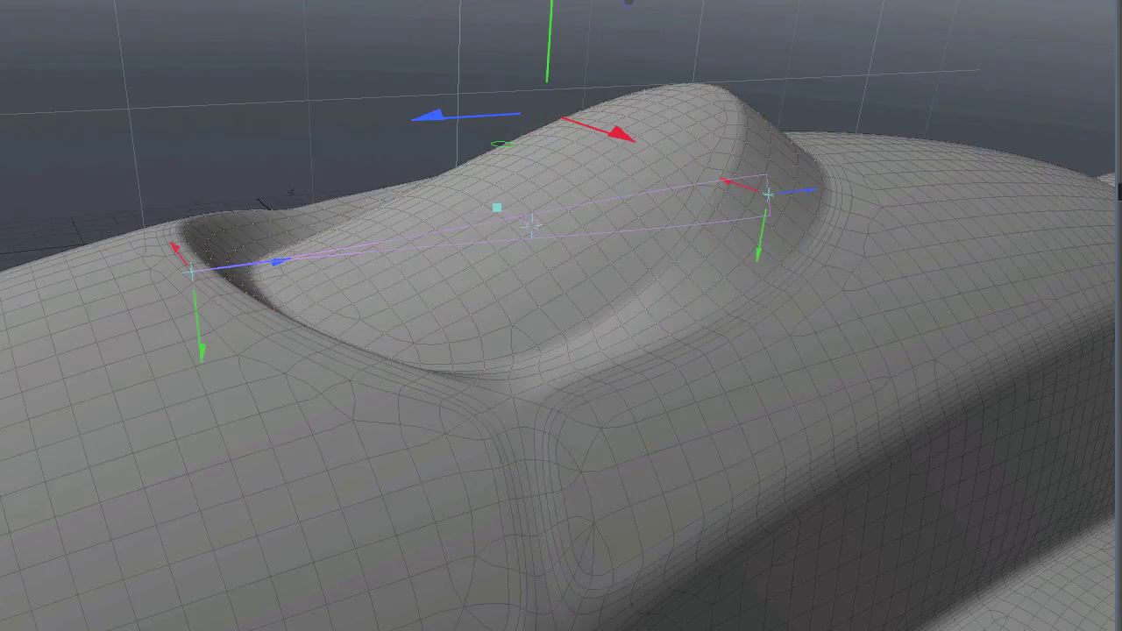
# Slide the canopy part along Z toward its rounded end, keeping the combined falloffs active.
pyautogui.press('w')
pyautogui.click(210, 52)
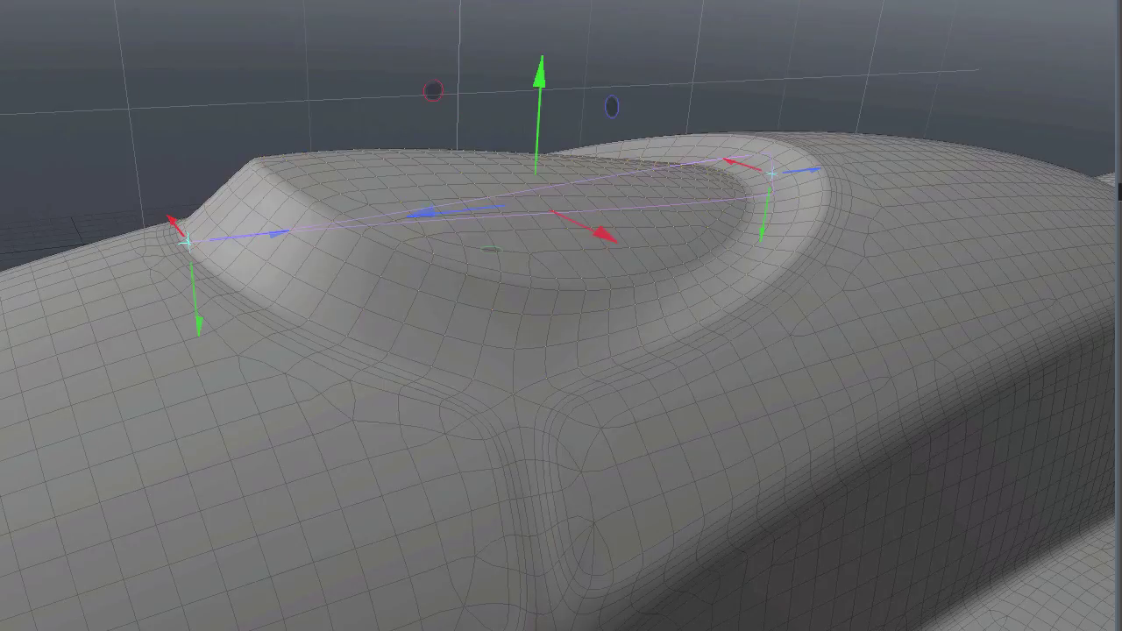
pyautogui.moveTo(429, 213); pyautogui.dragTo(502, 206)
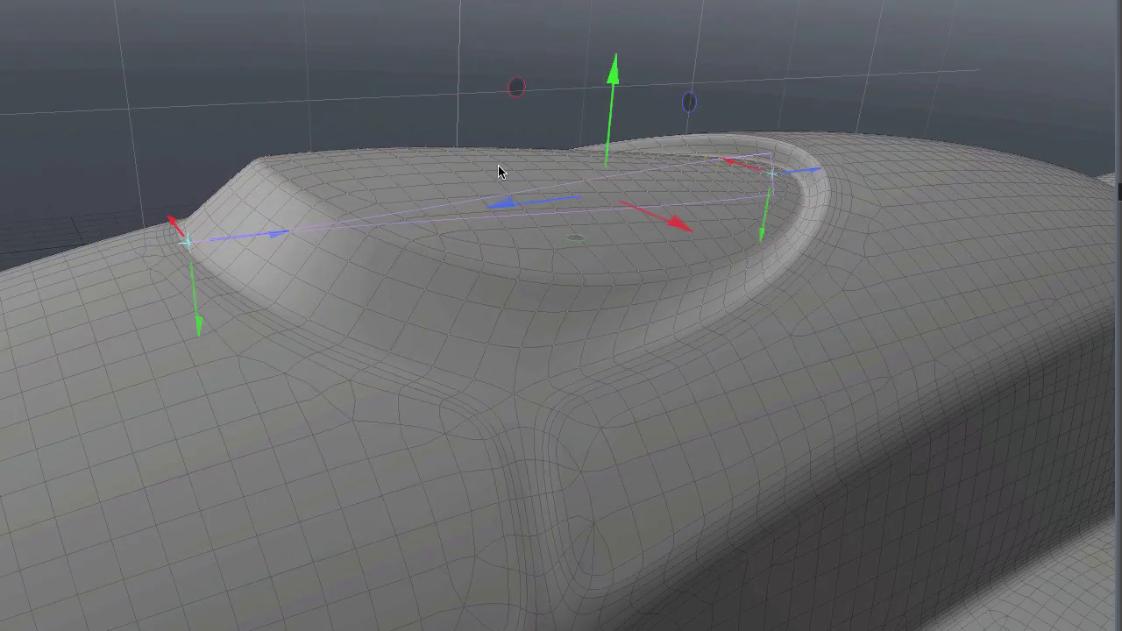
pyautogui.scroll(-5, 498, 169)
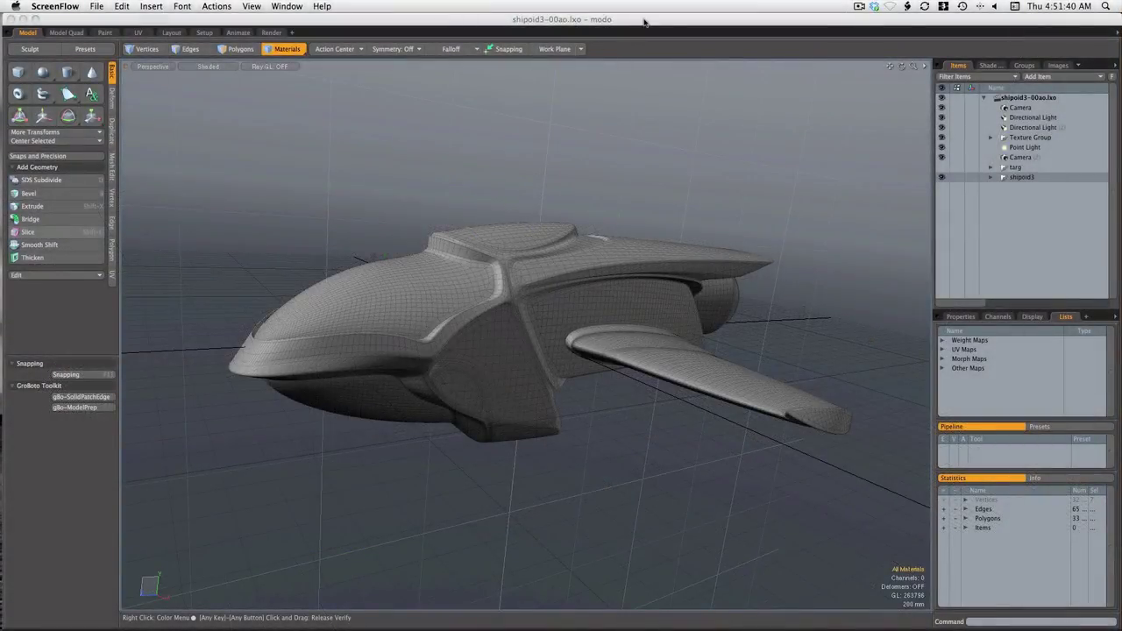
# Select all parts of the ship's front section on both sides and check the selection from around and below.
pyautogui.click(644, 21)
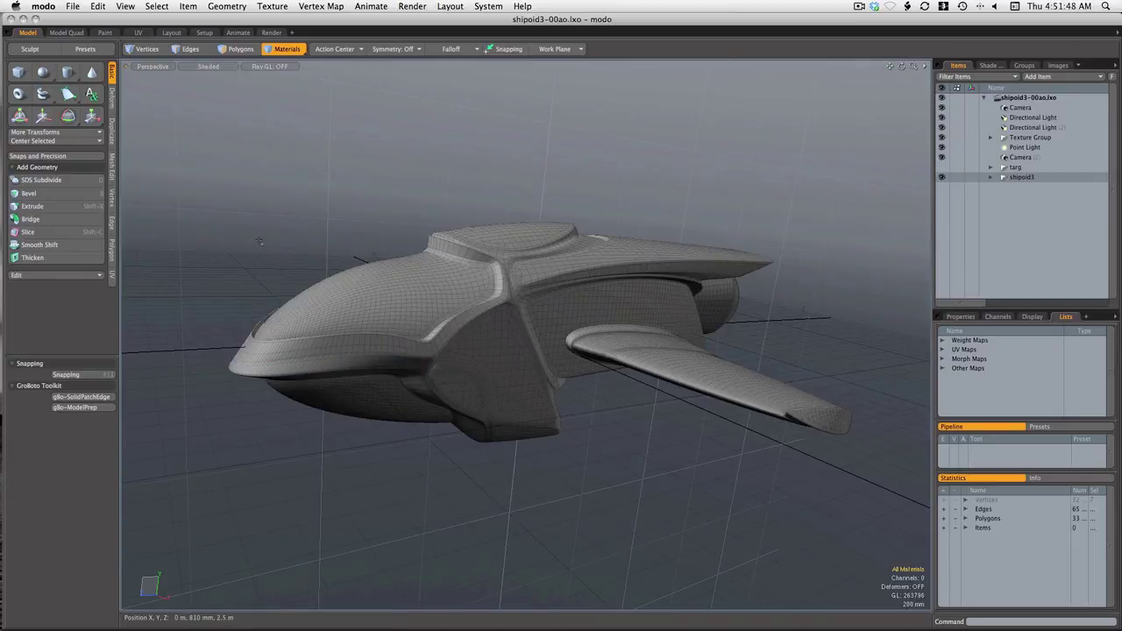
pyautogui.moveTo(283, 245)
pyautogui.mouseDown(button='right')
pyautogui.moveTo(429, 302)
pyautogui.moveTo(509, 412)
pyautogui.moveTo(486, 507)
pyautogui.moveTo(229, 518)
pyautogui.moveTo(114, 486)
pyautogui.moveTo(127, 483)
pyautogui.mouseUp(button='right')
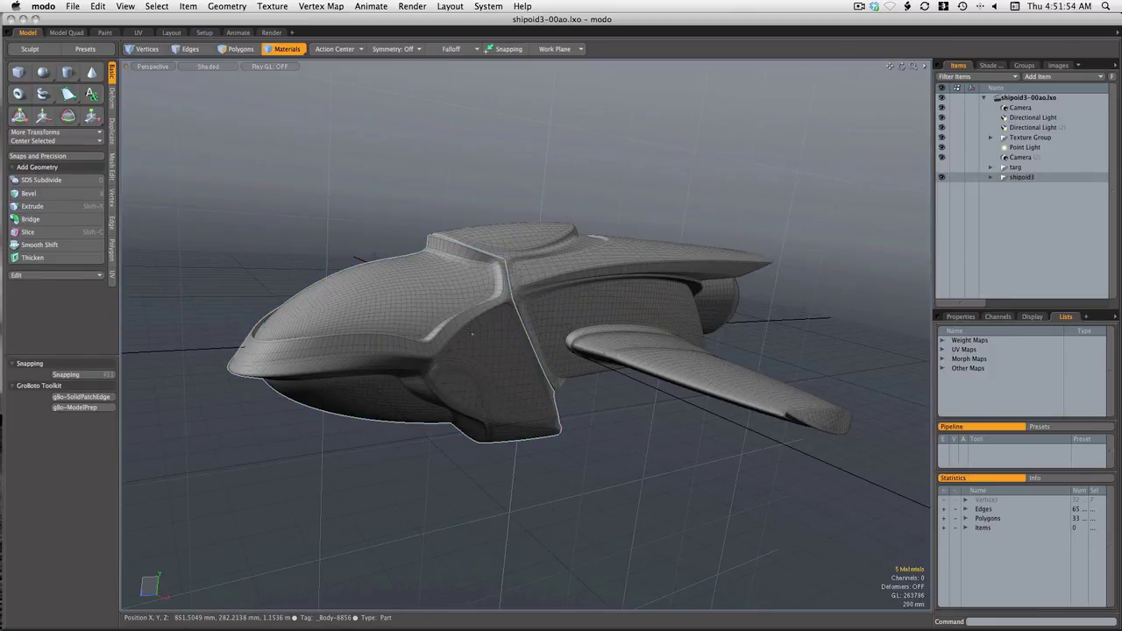
pyautogui.press('alt')
pyautogui.keyDown('alt'); pyautogui.moveTo(358, 427); pyautogui.dragTo(654, 468); pyautogui.keyUp('alt')
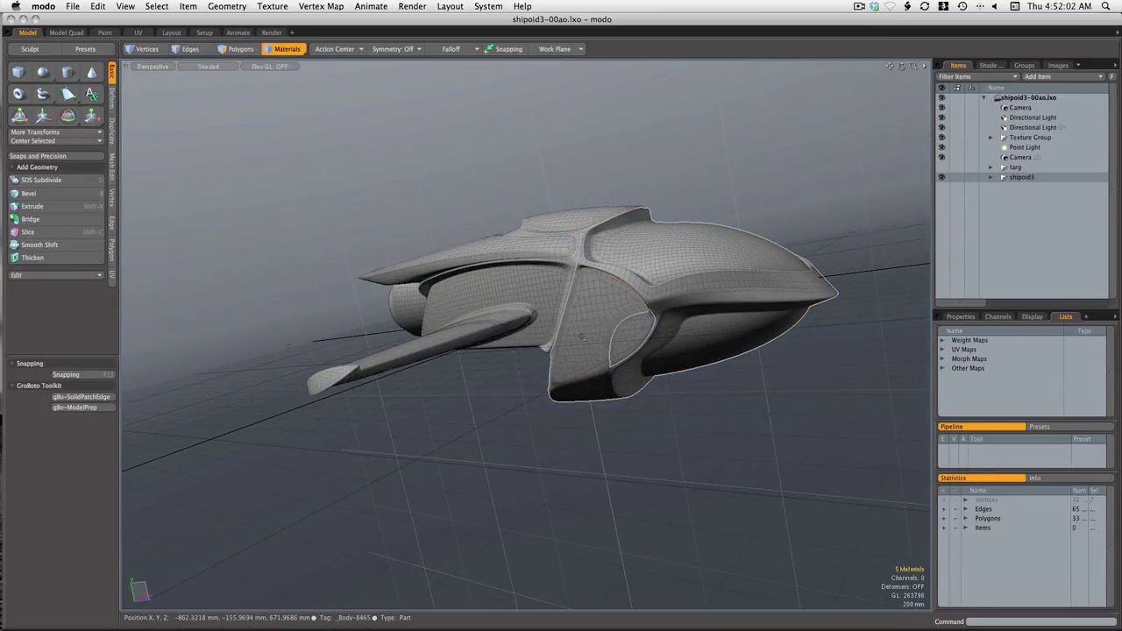
pyautogui.keyDown('shift'); pyautogui.click(580, 337); pyautogui.keyUp('shift')
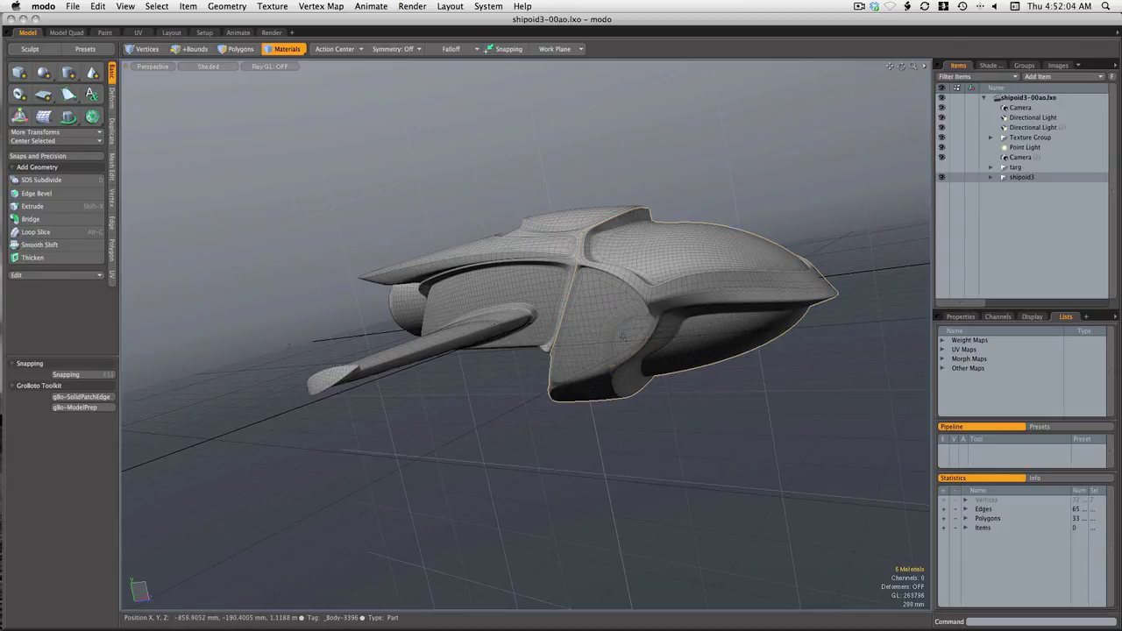
pyautogui.click(625, 335)
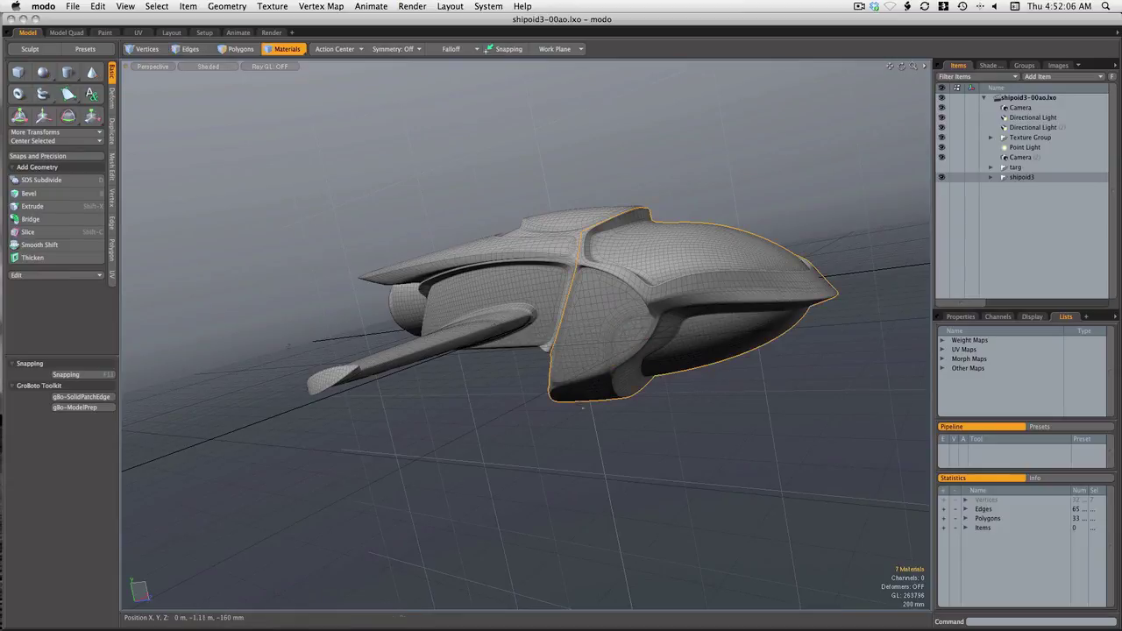
pyautogui.press('alt')
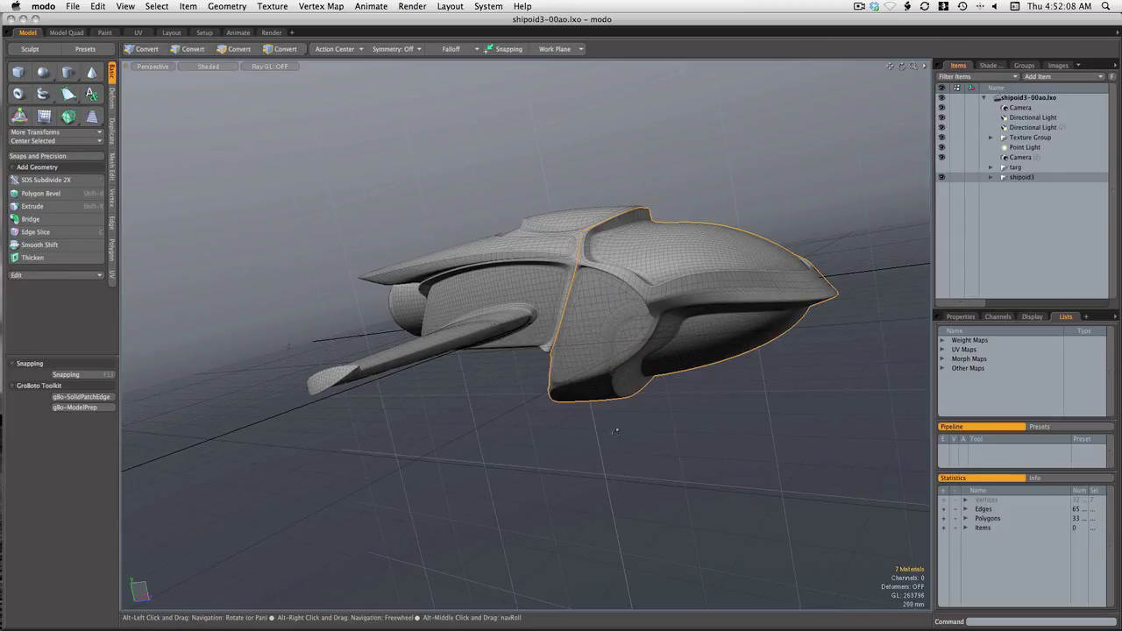
pyautogui.keyDown('alt'); pyautogui.moveTo(616, 430); pyautogui.dragTo(452, 454); pyautogui.keyUp('alt')
pyautogui.keyDown('alt'); pyautogui.moveTo(711, 453); pyautogui.dragTo(419, 450); pyautogui.keyUp('alt')
pyautogui.keyDown('alt'); pyautogui.moveTo(573, 219); pyautogui.dragTo(720, 530); pyautogui.keyUp('alt')
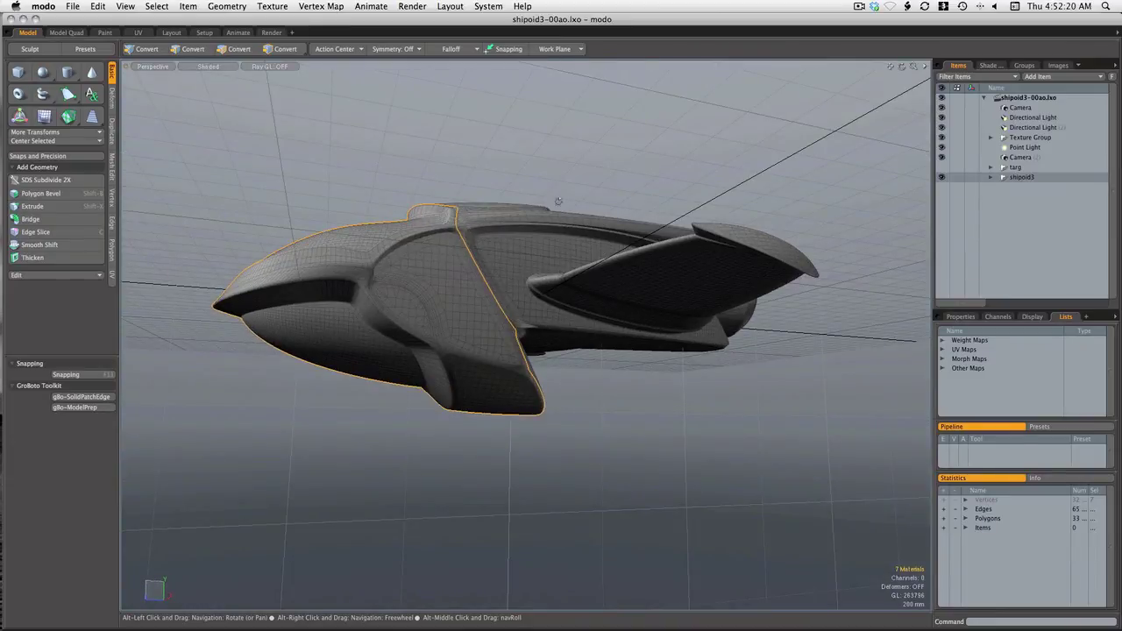
# Create a soft-edged part weight map from the selected front section, choosing its seam profile, and set the map as falloff.
pyautogui.keyDown('alt'); pyautogui.moveTo(557, 202); pyautogui.dragTo(589, 345); pyautogui.keyUp('alt')
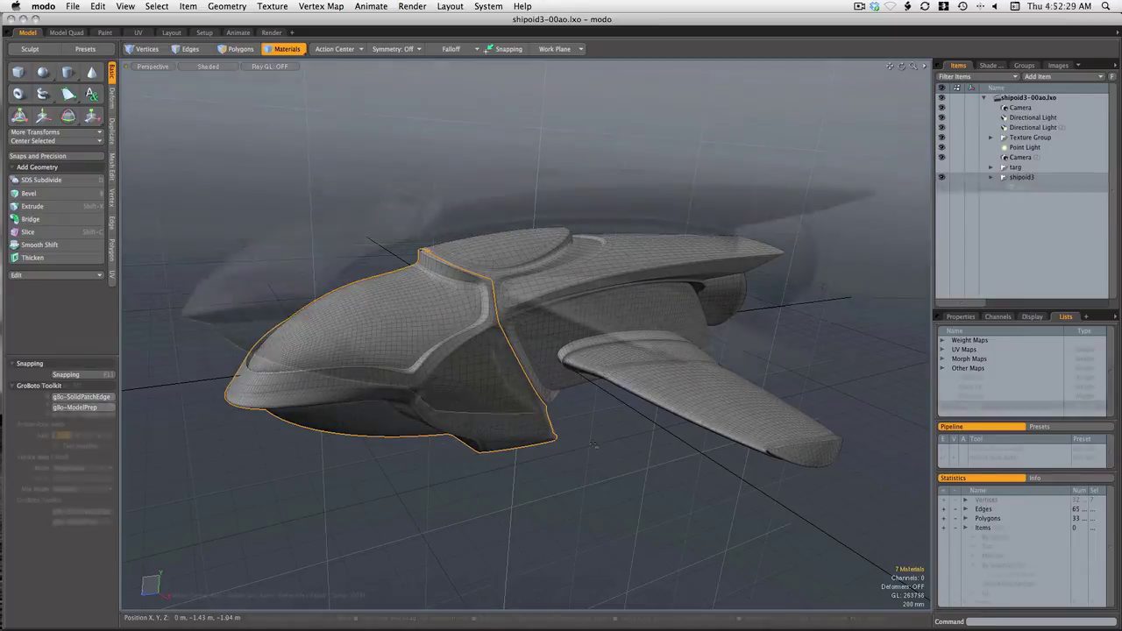
pyautogui.keyDown('alt'); pyautogui.moveTo(490, 219); pyautogui.dragTo(180, 241); pyautogui.keyUp('alt')
pyautogui.click(81, 511)
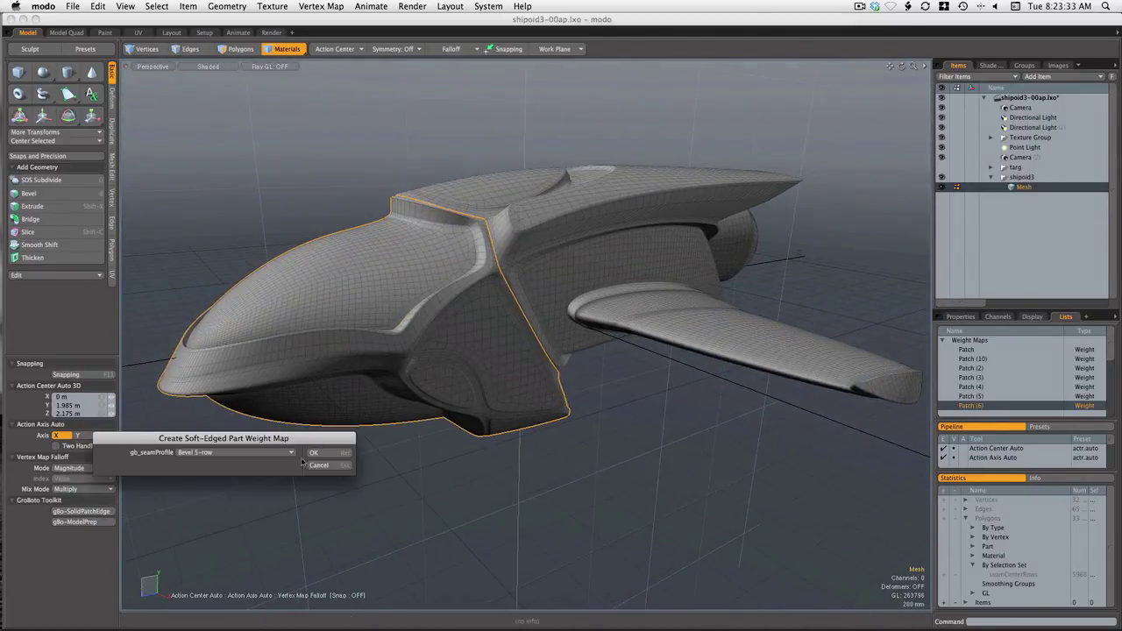
pyautogui.click(282, 449)
pyautogui.click(293, 481)
pyautogui.click(331, 454)
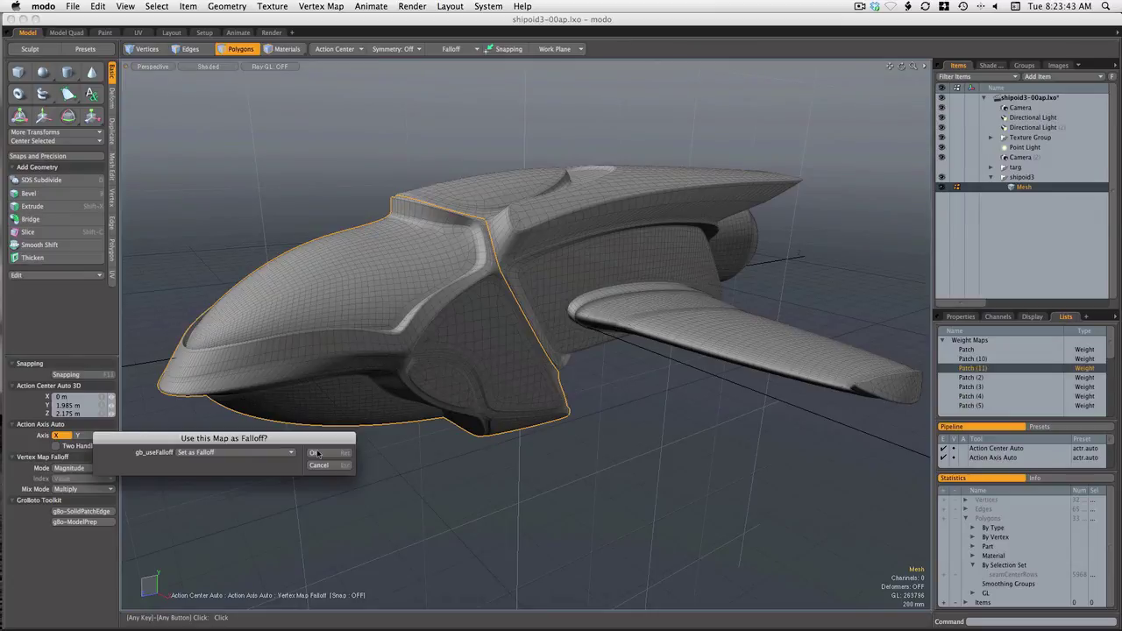
pyautogui.click(331, 454)
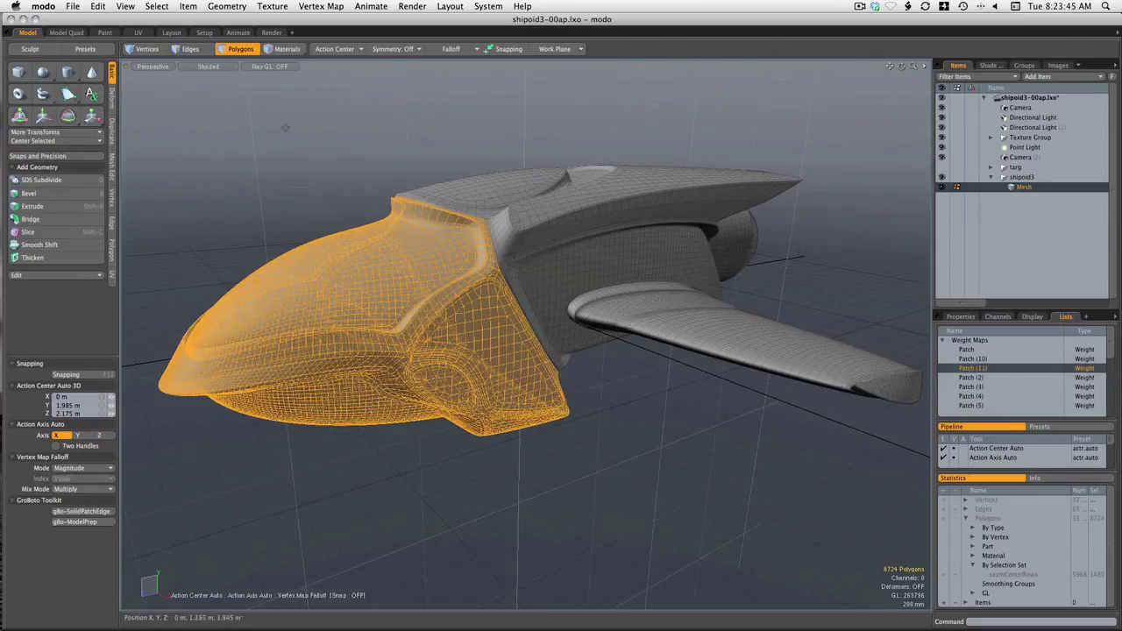
# Check the new weight map's coverage of the front section in vertex mode with Vertex Map shading, and restore Shaded display.
pyautogui.click(148, 49)
pyautogui.click(208, 66)
pyautogui.click(200, 84)
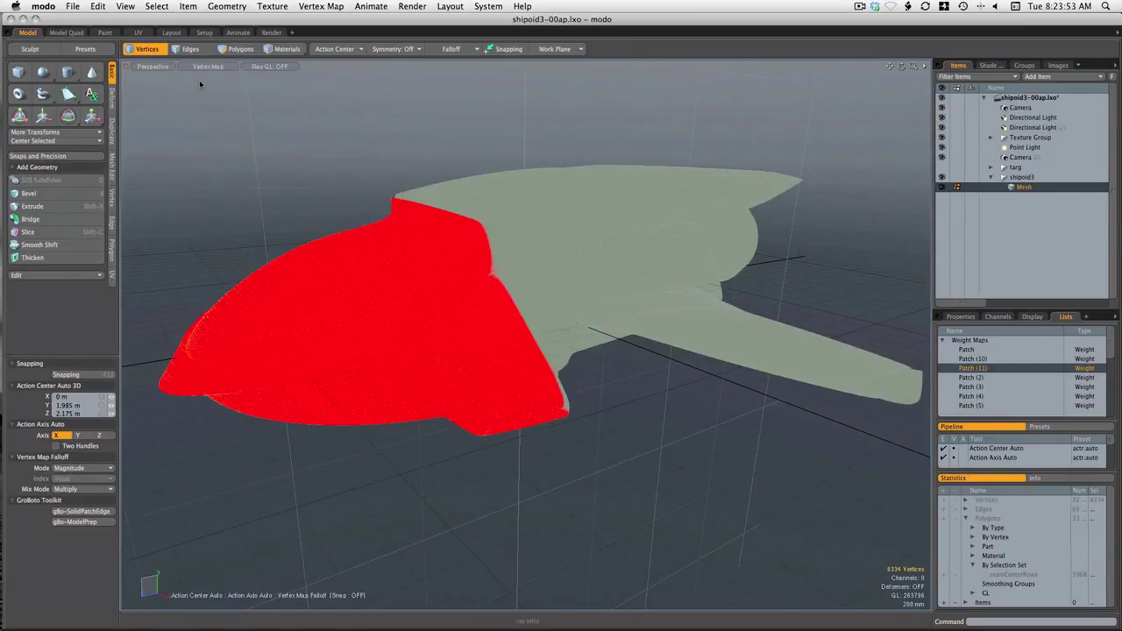
pyautogui.moveTo(578, 161)
pyautogui.keyDown('alt'); pyautogui.mouseDown()
pyautogui.moveTo(613, 151)
pyautogui.moveTo(648, 280)
pyautogui.moveTo(659, 210)
pyautogui.mouseUp(); pyautogui.keyUp('alt')
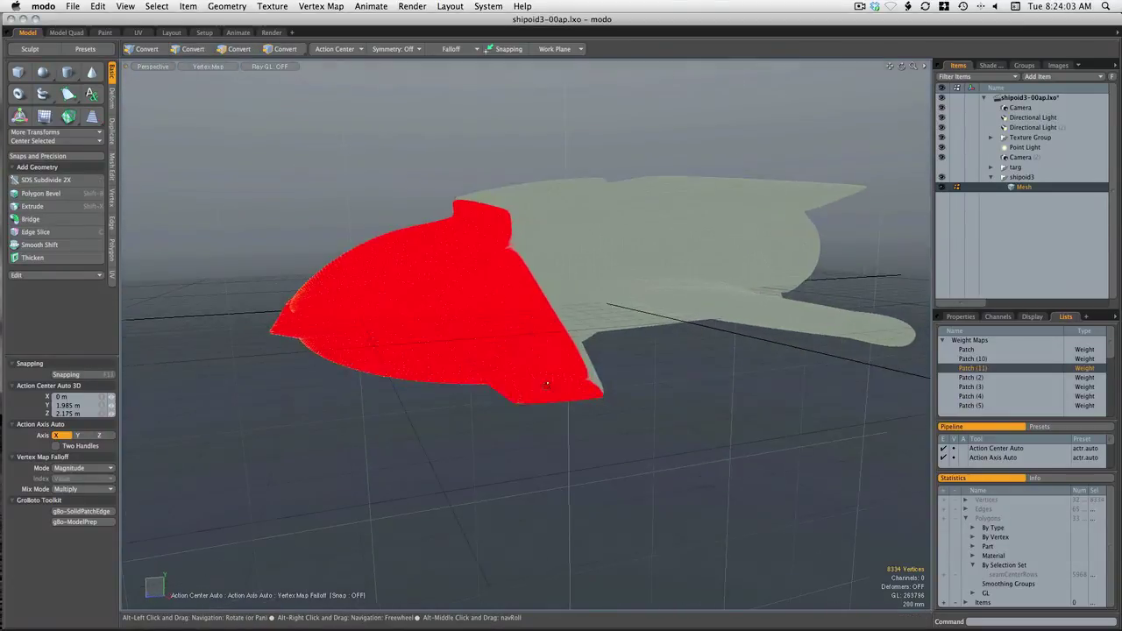
pyautogui.click(208, 66)
pyautogui.click(202, 92)
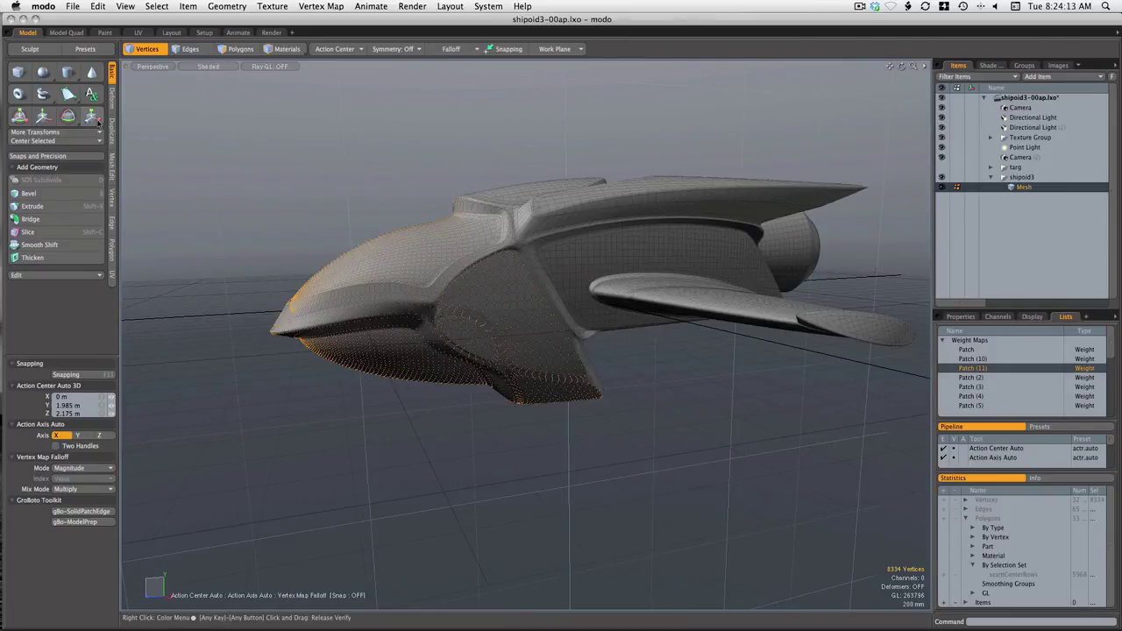
# Start moving the front section's vertices with a linear falloff, reverse its direction, and shorten its end to Z 678.4091 mm.
pyautogui.click(43, 117)
pyautogui.click(452, 49)
pyautogui.click(451, 51)
pyautogui.click(452, 49)
pyautogui.click(450, 61)
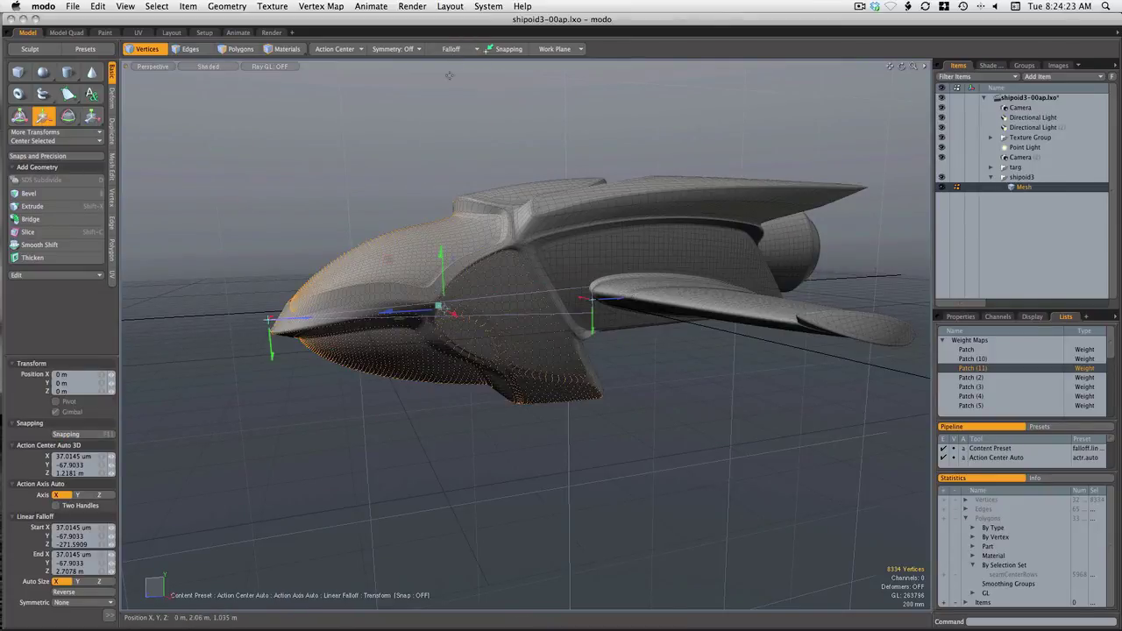
pyautogui.click(62, 594)
pyautogui.moveTo(617, 299); pyautogui.dragTo(492, 302)
# Set the linear falloff's shape preset to Smooth and add a vertex map falloff to it.
pyautogui.click(13, 483)
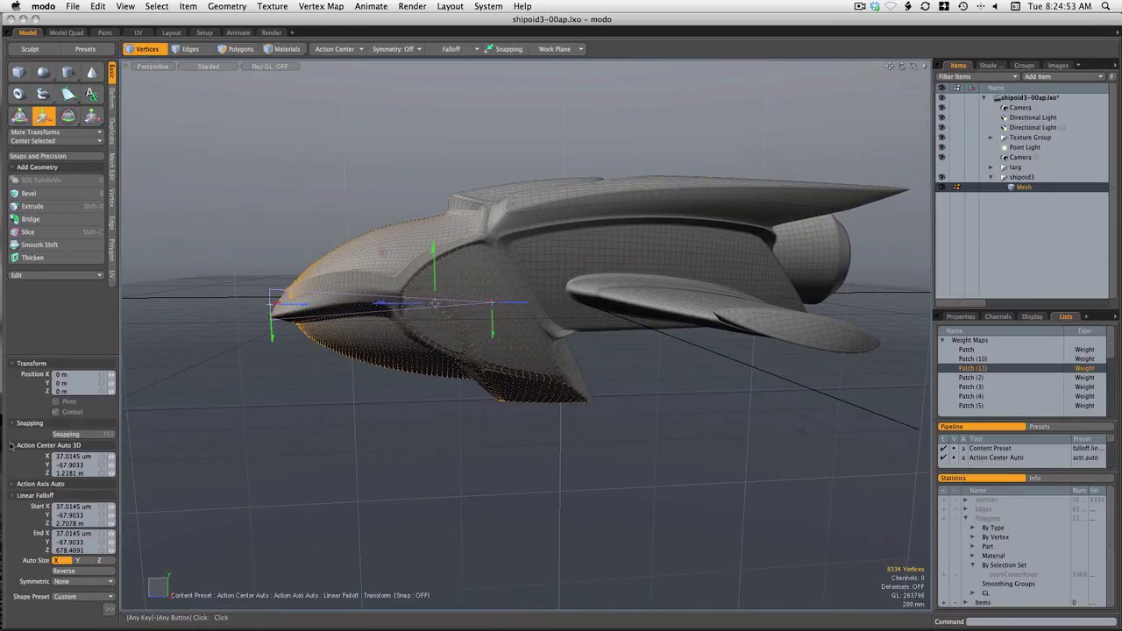
pyautogui.click(11, 445)
pyautogui.click(83, 570)
pyautogui.click(97, 559)
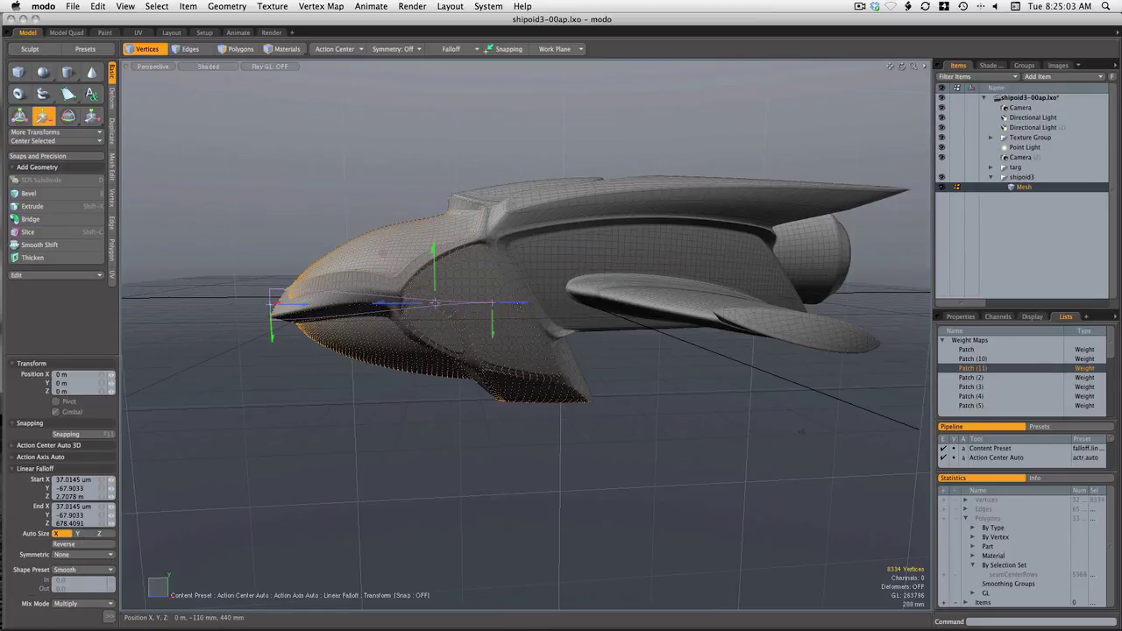
pyautogui.click(451, 49)
pyautogui.moveTo(445, 164)
pyautogui.click(494, 223)
# Extend the linear falloff's start to Z 2.8628 m, stretch the nose 540 mm along Z, and lower it along Y.
pyautogui.moveTo(302, 304)
pyautogui.mouseDown()
pyautogui.moveTo(275, 304)
pyautogui.moveTo(285, 305)
pyautogui.mouseUp()
pyautogui.moveTo(379, 303); pyautogui.dragTo(316, 306)
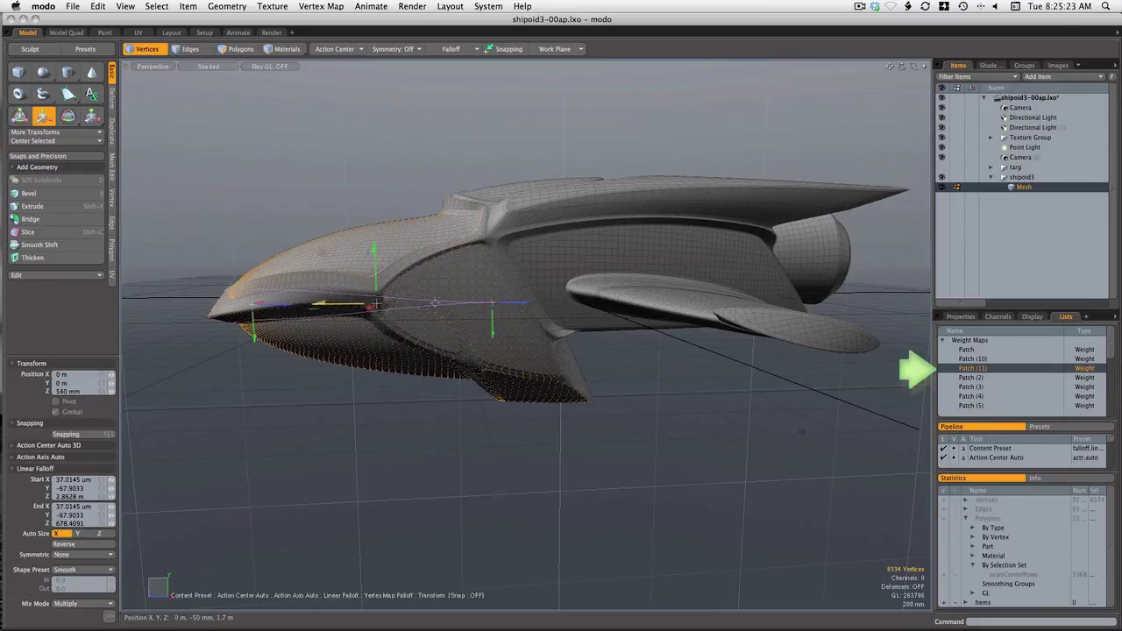
pyautogui.moveTo(375, 250); pyautogui.dragTo(376, 292)
# Examine the reshaped ship from behind, above, the side and below, checking how the front section blends into the hull.
pyautogui.keyDown('alt'); pyautogui.moveTo(415, 403); pyautogui.dragTo(261, 175); pyautogui.keyUp('alt')
pyautogui.click(26, 593)
pyautogui.moveTo(842, 98); pyautogui.dragTo(829, 99)
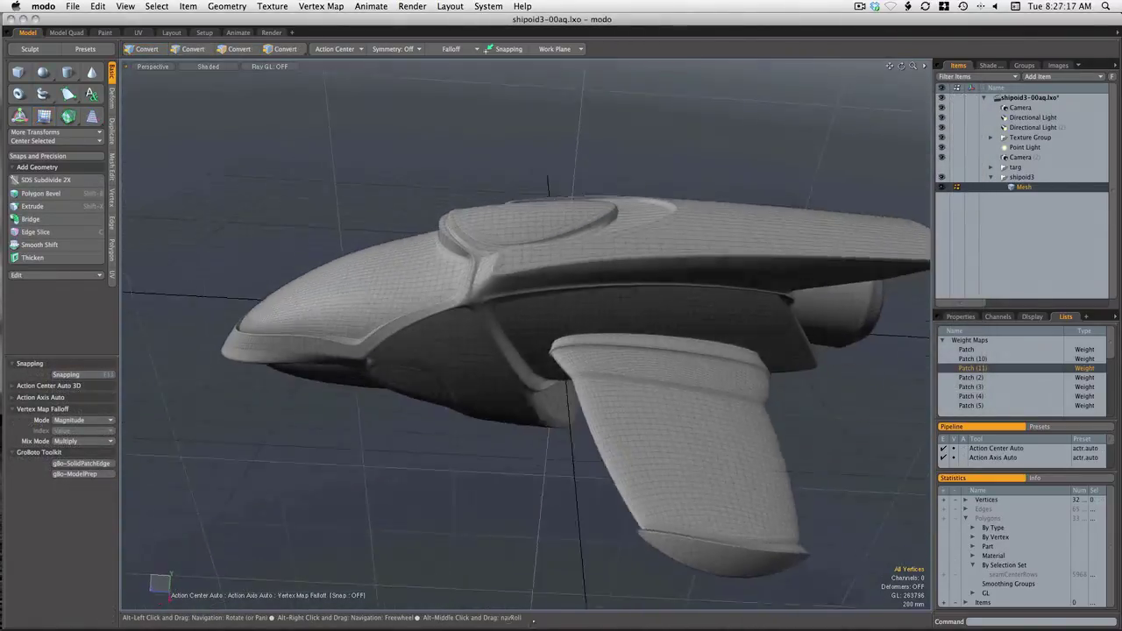
pyautogui.keyDown('alt'); pyautogui.moveTo(614, 491); pyautogui.dragTo(814, 554); pyautogui.keyUp('alt')
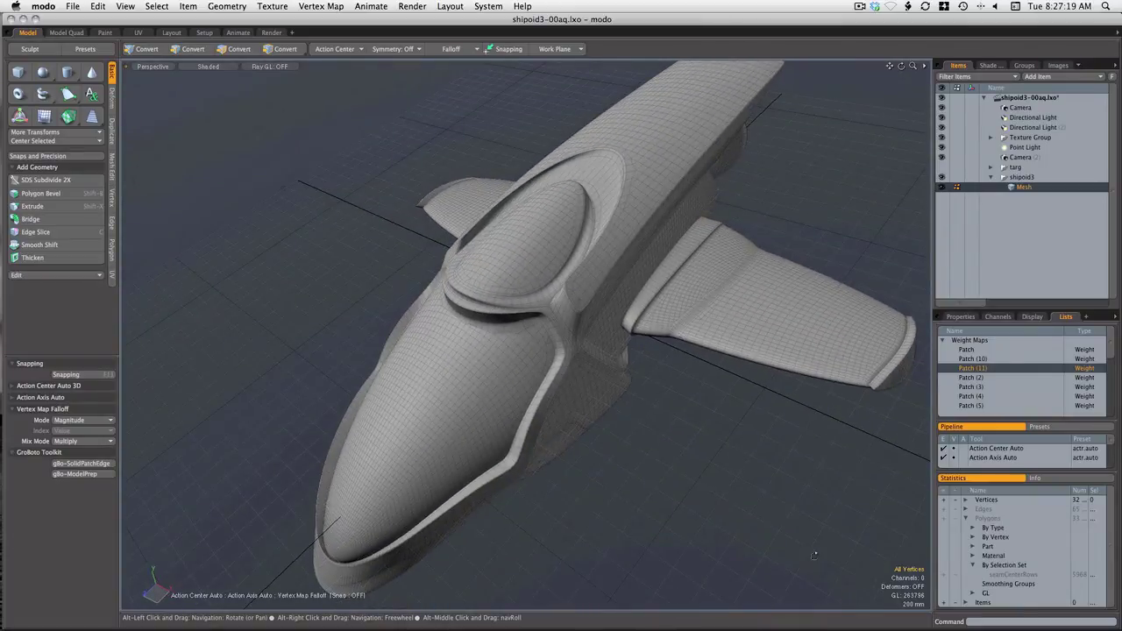
pyautogui.keyDown('alt'); pyautogui.moveTo(268, 474); pyautogui.dragTo(241, 236); pyautogui.keyUp('alt')
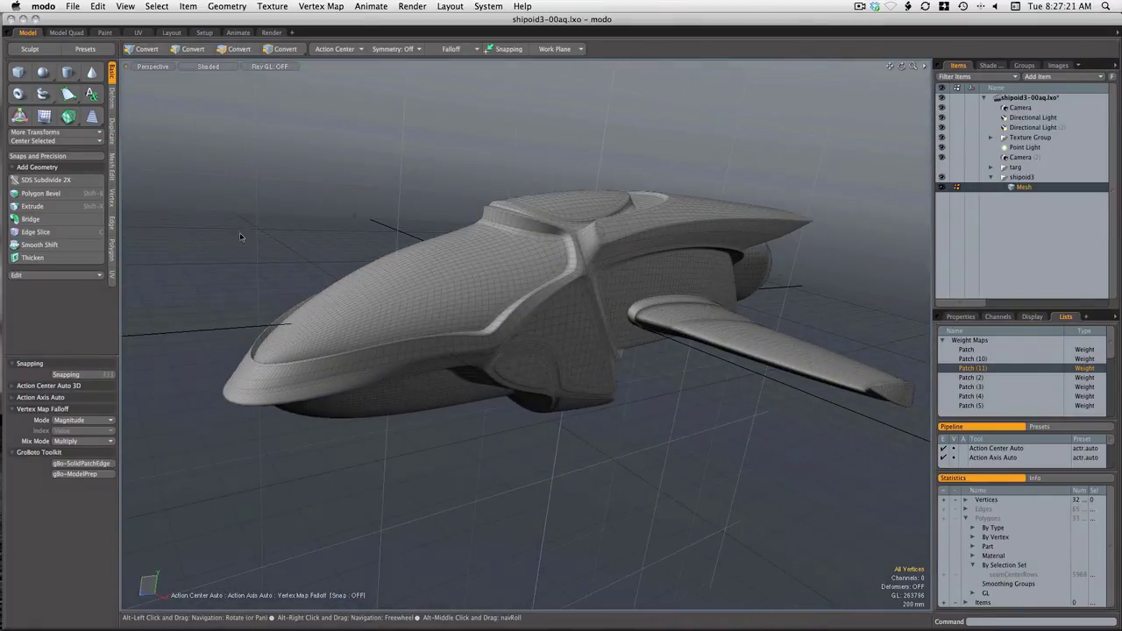
pyautogui.keyDown('alt'); pyautogui.moveTo(644, 547); pyautogui.dragTo(373, 483); pyautogui.keyUp('alt')
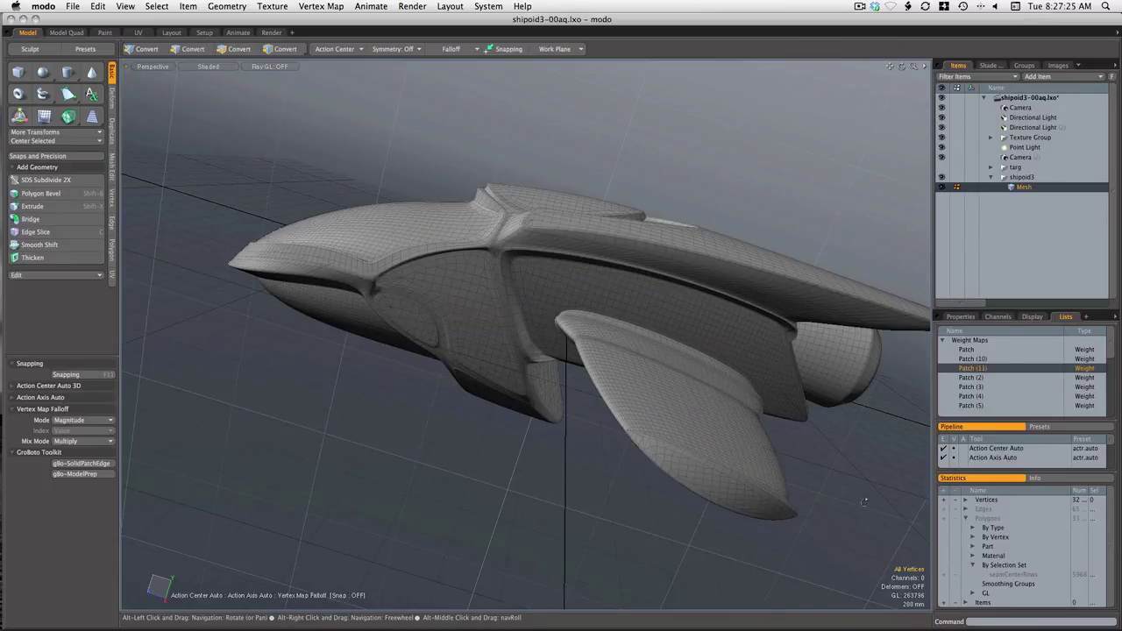
pyautogui.keyDown('alt'); pyautogui.moveTo(380, 325); pyautogui.dragTo(506, 422); pyautogui.keyUp('alt')
pyautogui.keyDown('alt'); pyautogui.moveTo(508, 434); pyautogui.dragTo(457, 361); pyautogui.keyUp('alt')
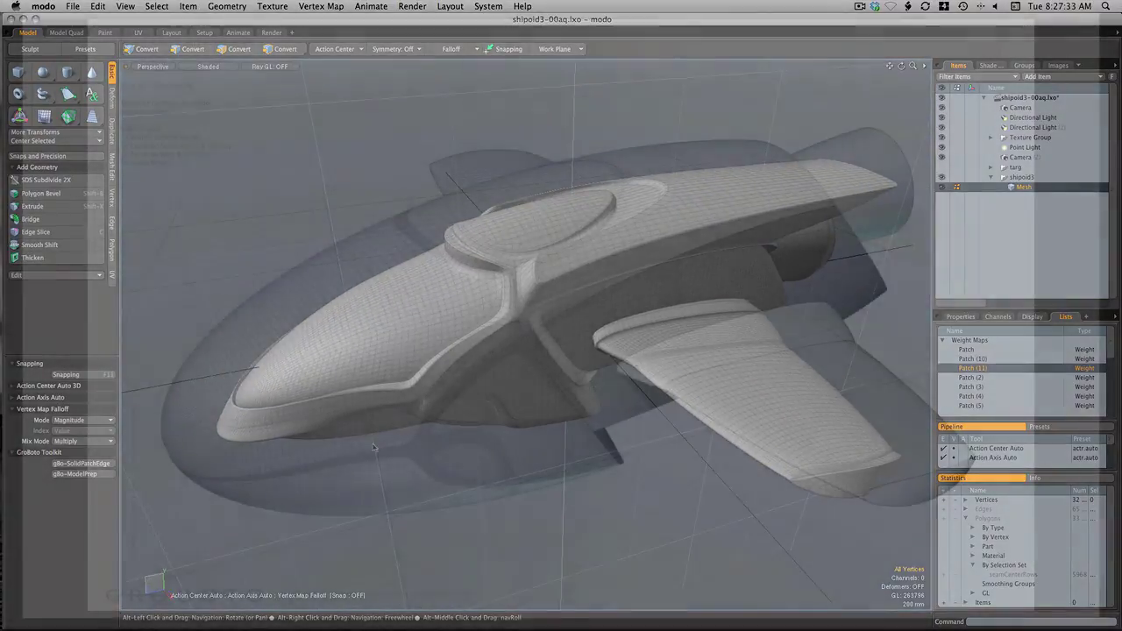